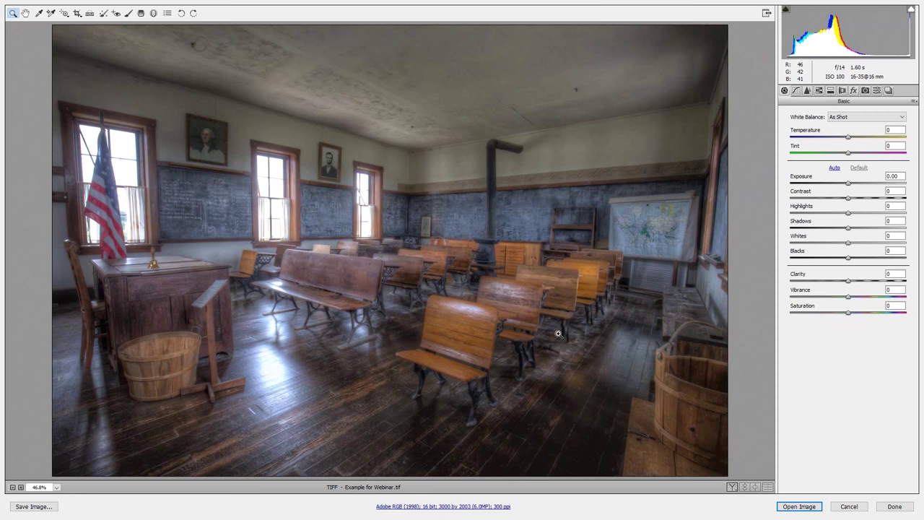
# Enable Remove Chromatic Aberration in the lens corrections for the classroom photo.
pyautogui.moveTo(617, 276); pyautogui.dragTo(699, 225)
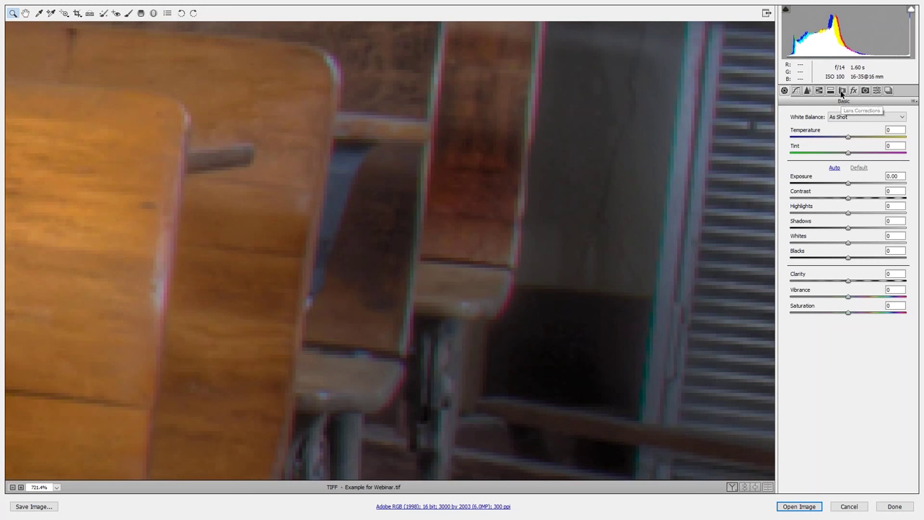
pyautogui.click(842, 91)
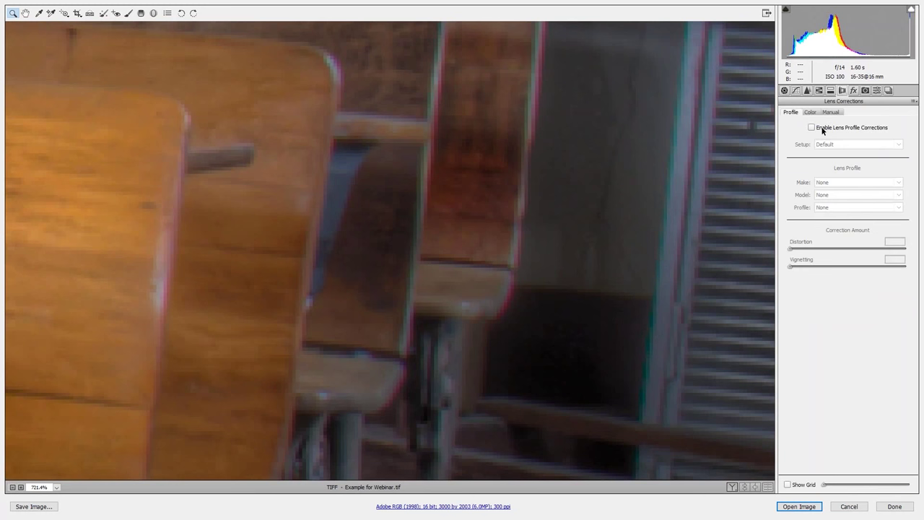
pyautogui.click(812, 112)
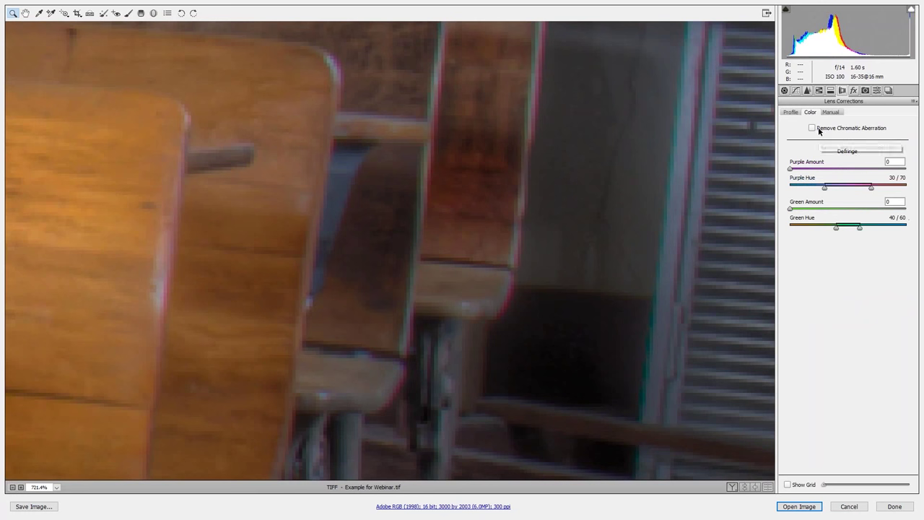
pyautogui.click(818, 128)
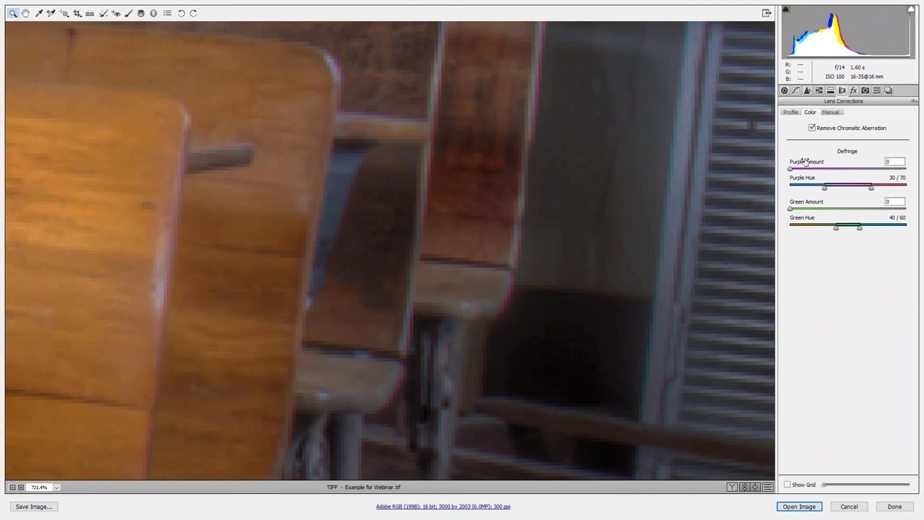
pyautogui.click(813, 129)
# Defringe the photo with a Purple Amount of 2 and a Green Amount of 2.
pyautogui.moveTo(791, 172); pyautogui.dragTo(804, 172)
pyautogui.moveTo(790, 209); pyautogui.dragTo(801, 210)
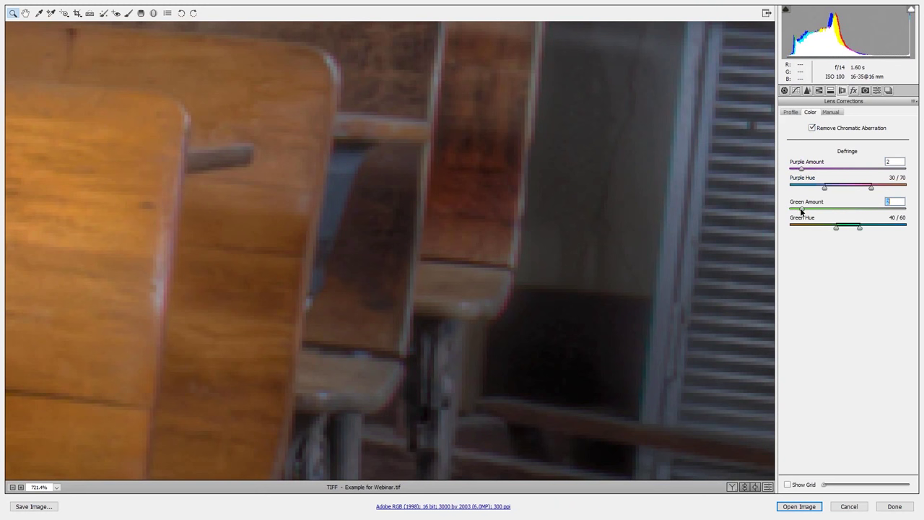
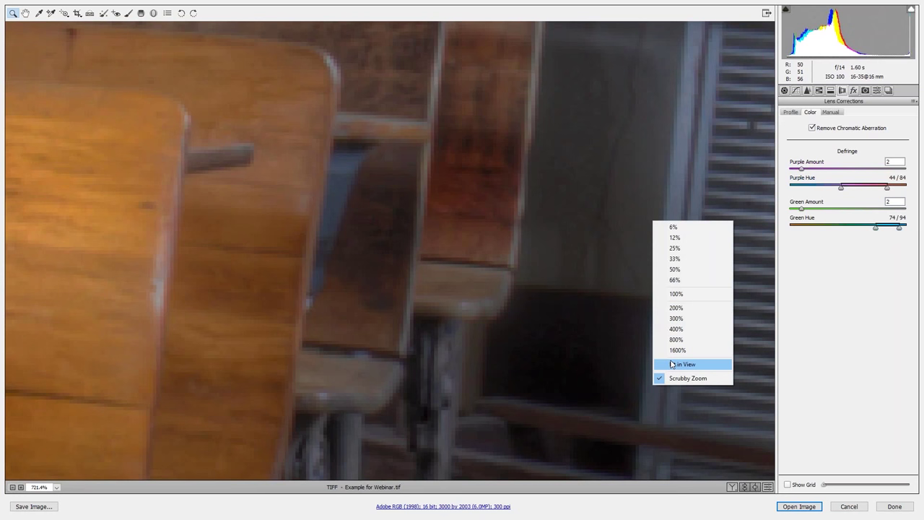
pyautogui.click(679, 364)
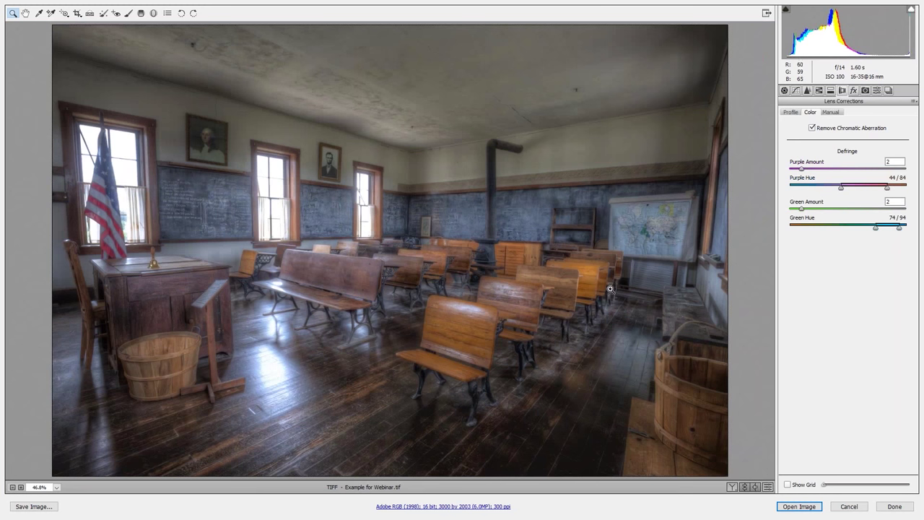
# Enable lens profile corrections using the Canon EF 17-40mm f/4 L USM lens, and open the corrected image in Photoshop.
pyautogui.click(788, 112)
pyautogui.click(814, 127)
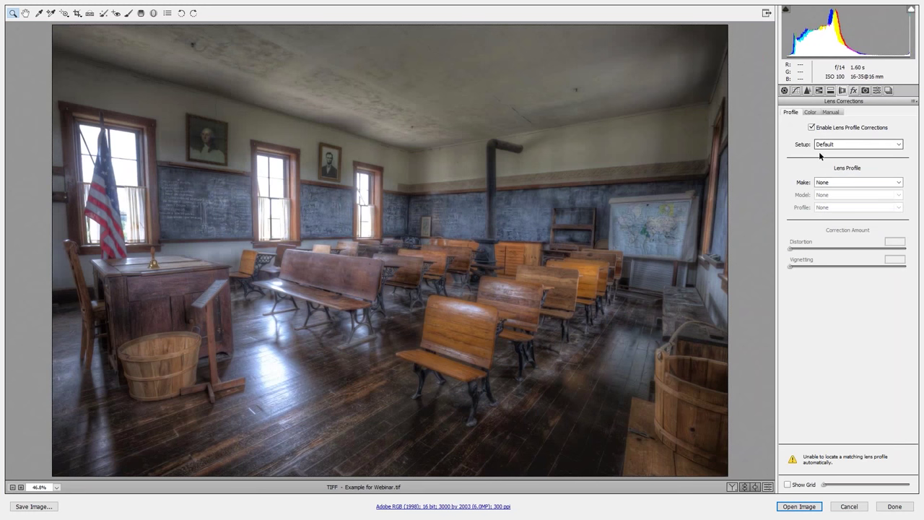
pyautogui.click(821, 145)
pyautogui.click(823, 178)
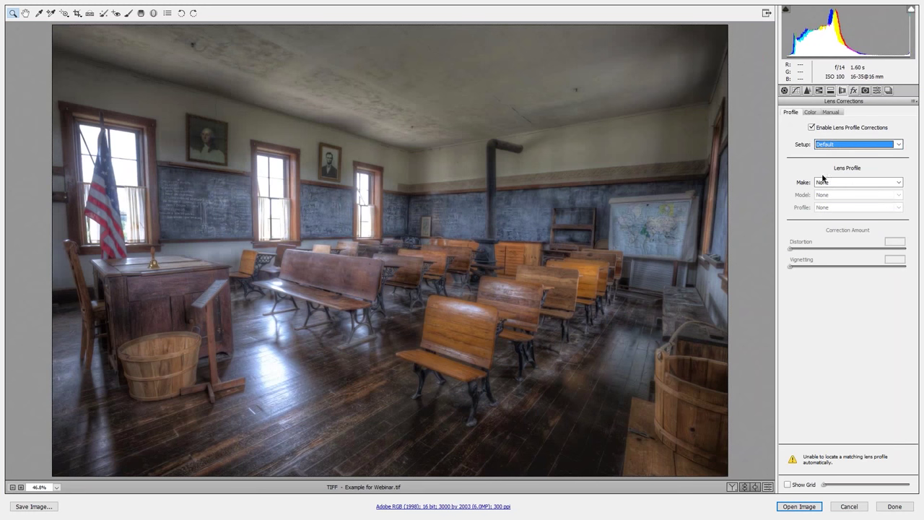
pyautogui.click(822, 182)
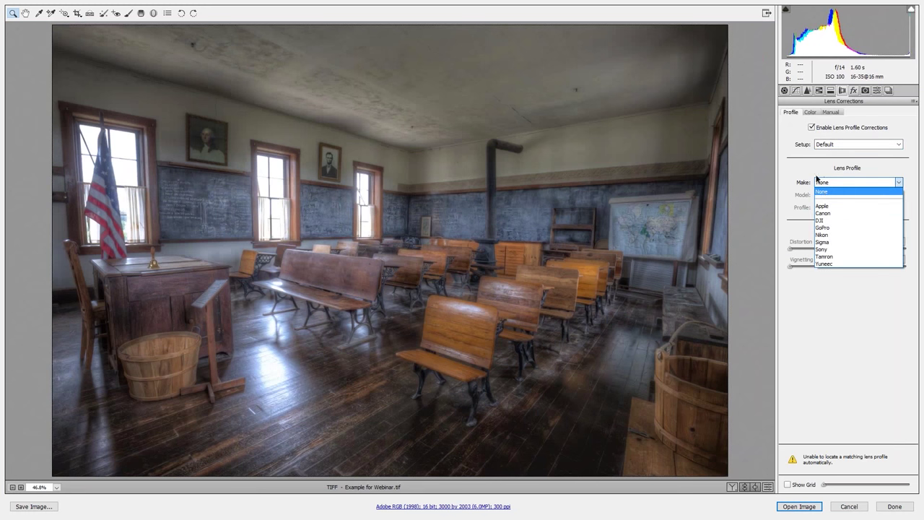
pyautogui.click(825, 214)
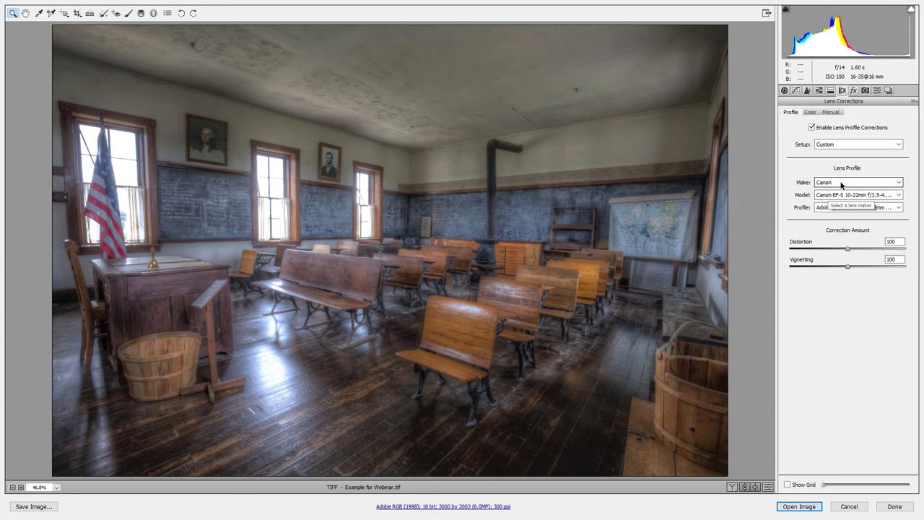
pyautogui.click(842, 195)
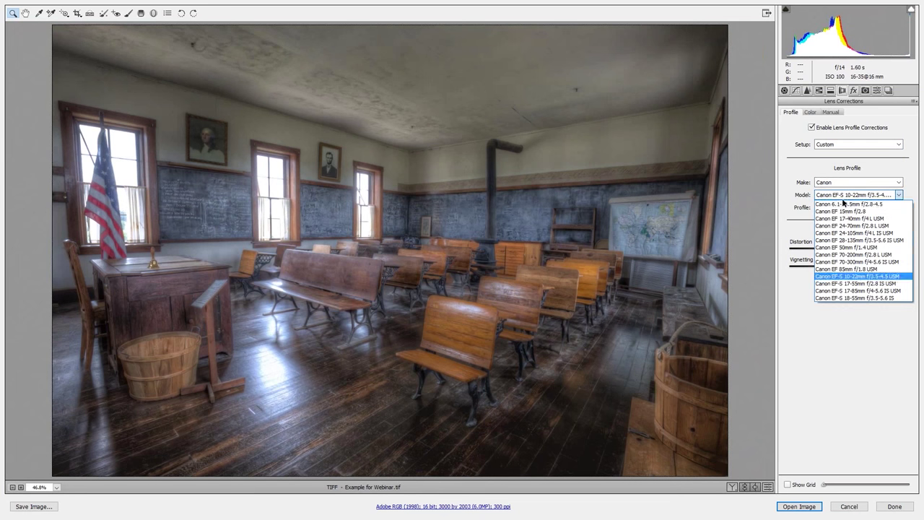
pyautogui.click(844, 223)
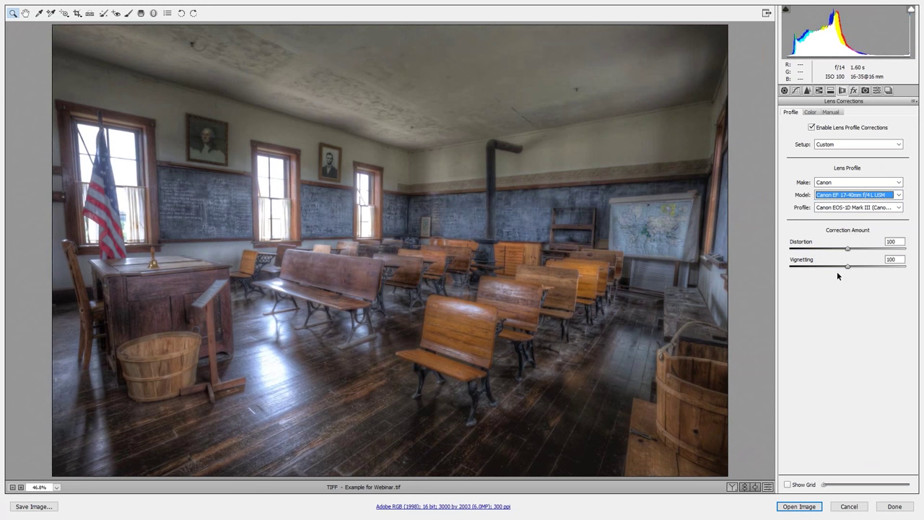
pyautogui.click(799, 506)
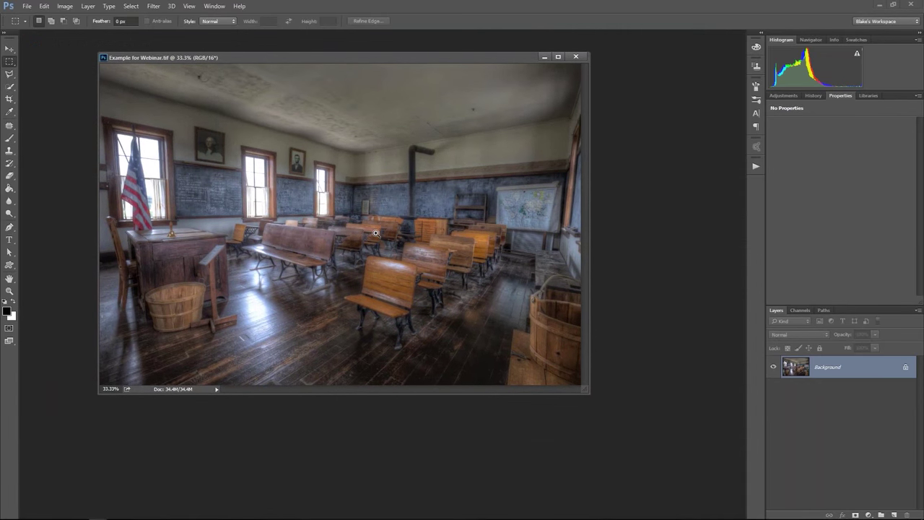
# Enlarge the photo on screen, launch the Topaz Clarity filter on it and display its histogram.
pyautogui.rightClick(376, 233)
pyautogui.click(413, 239)
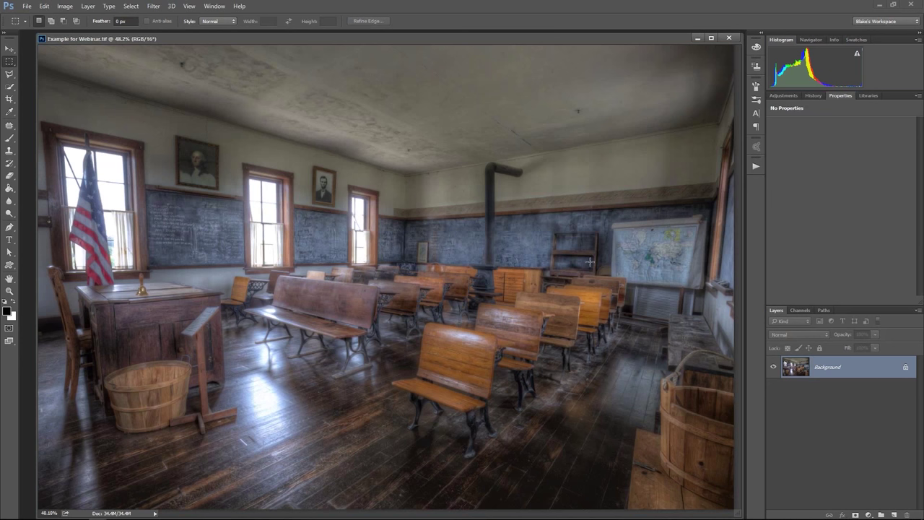
pyautogui.click(154, 7)
pyautogui.moveTo(166, 217)
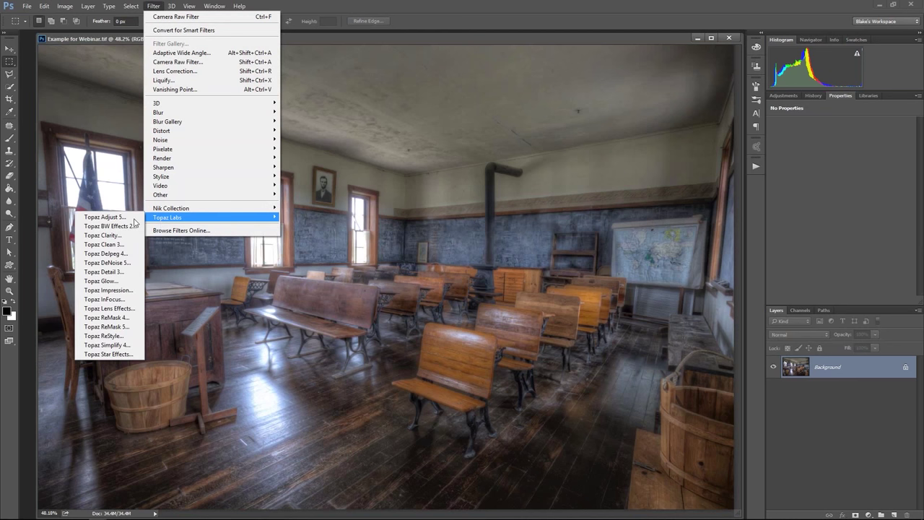
pyautogui.click(133, 244)
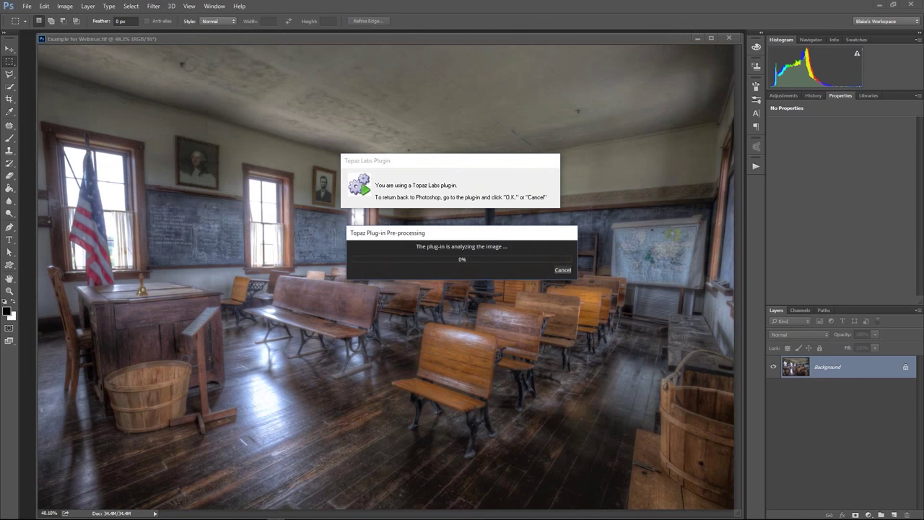
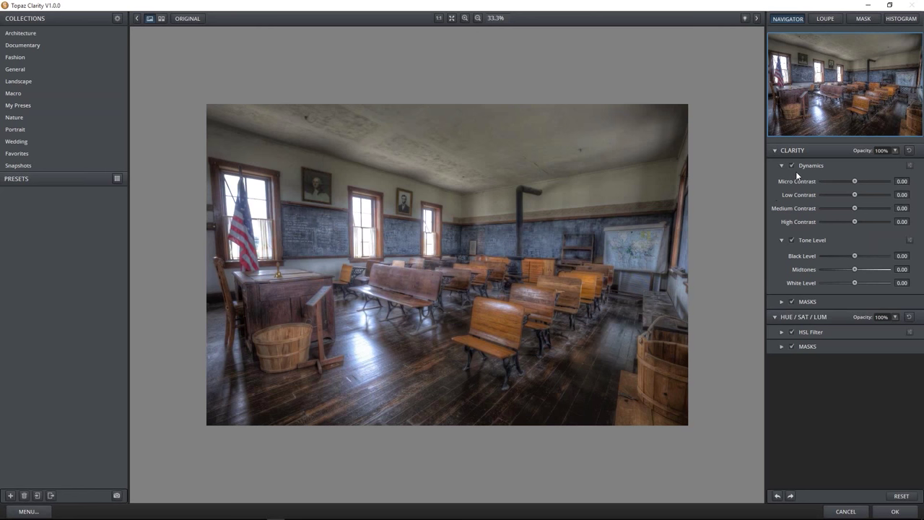
pyautogui.click(902, 19)
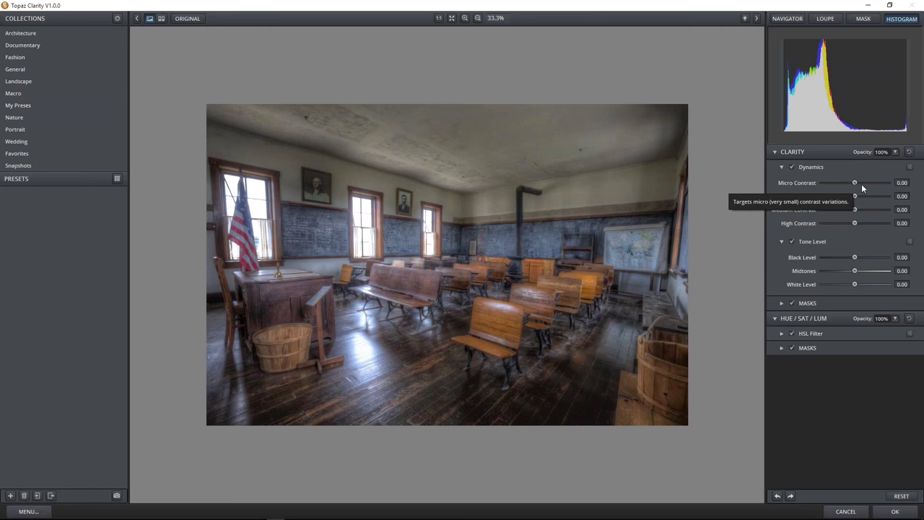
# Set the Micro Contrast in the Clarity dynamics to 0.30.
pyautogui.moveTo(856, 182); pyautogui.dragTo(862, 183)
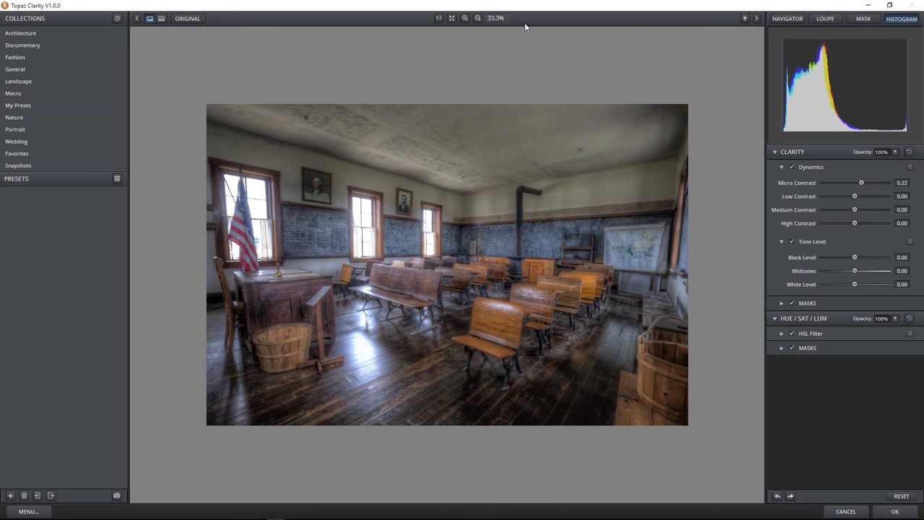
pyautogui.click(465, 18)
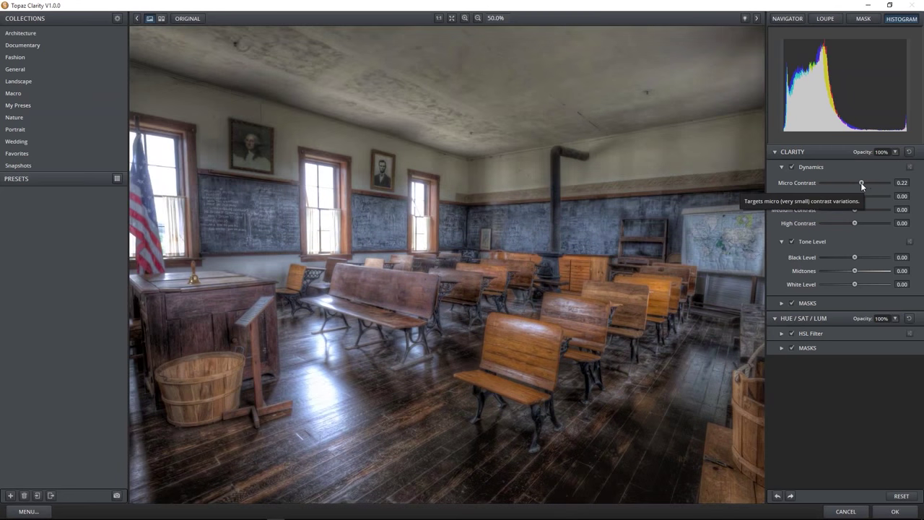
pyautogui.moveTo(861, 182); pyautogui.dragTo(875, 182)
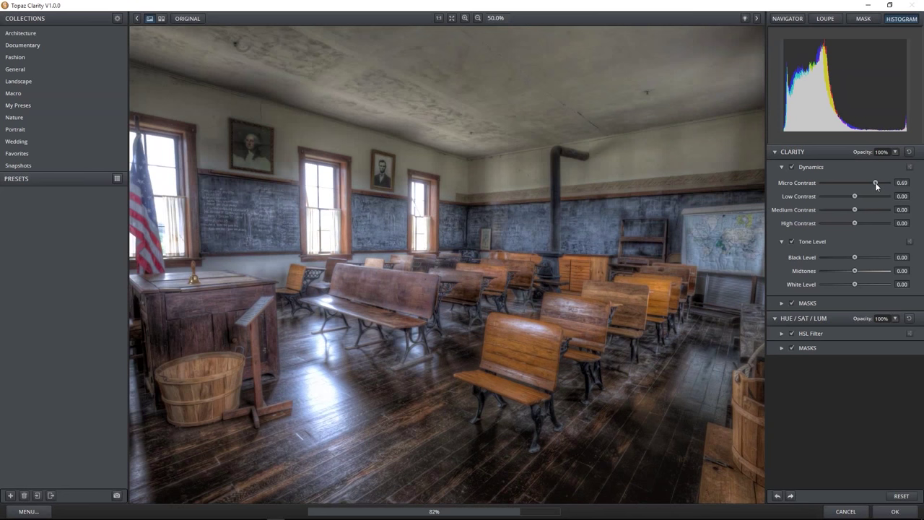
pyautogui.moveTo(875, 182)
pyautogui.mouseDown()
pyautogui.moveTo(827, 184)
pyautogui.moveTo(863, 184)
pyautogui.mouseUp()
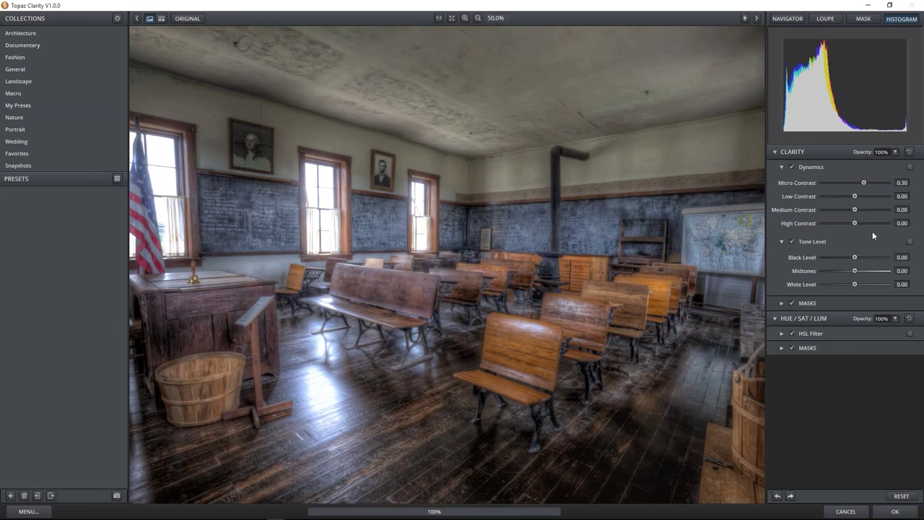
# Set Low Contrast to 0.06 and Medium Contrast to 0.36 in the Clarity dynamics.
pyautogui.moveTo(854, 198)
pyautogui.mouseDown()
pyautogui.moveTo(839, 198)
pyautogui.moveTo(873, 197)
pyautogui.mouseUp()
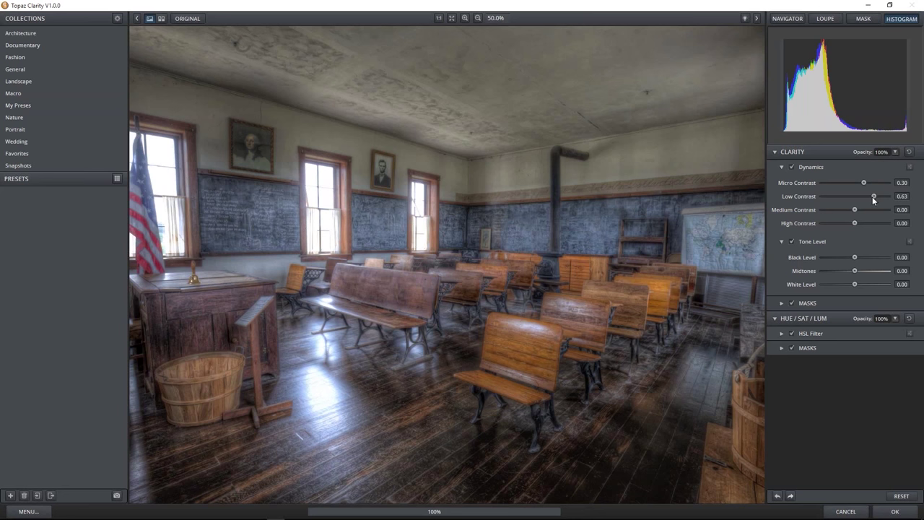
pyautogui.moveTo(873, 196); pyautogui.dragTo(857, 200)
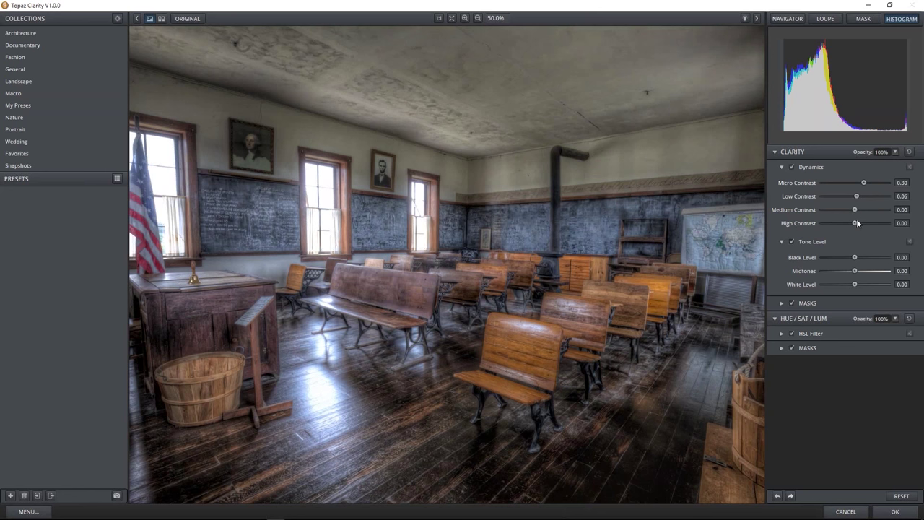
pyautogui.moveTo(854, 211); pyautogui.dragTo(866, 210)
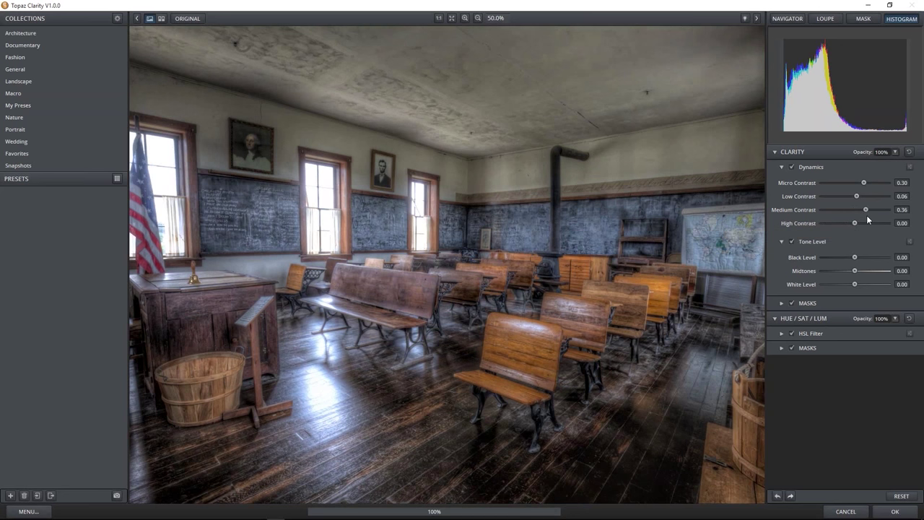
# Try High Contrast values up to 1.00 and return the setting to 0.00.
pyautogui.moveTo(855, 223)
pyautogui.mouseDown()
pyautogui.moveTo(868, 223)
pyautogui.moveTo(846, 223)
pyautogui.moveTo(857, 223)
pyautogui.mouseUp()
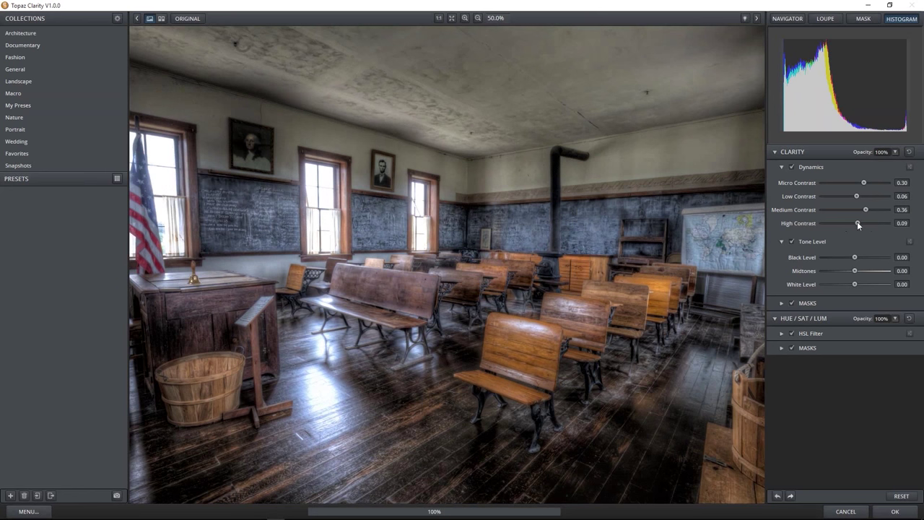
pyautogui.doubleClick(902, 223)
pyautogui.write('0')
pyautogui.press('Return')
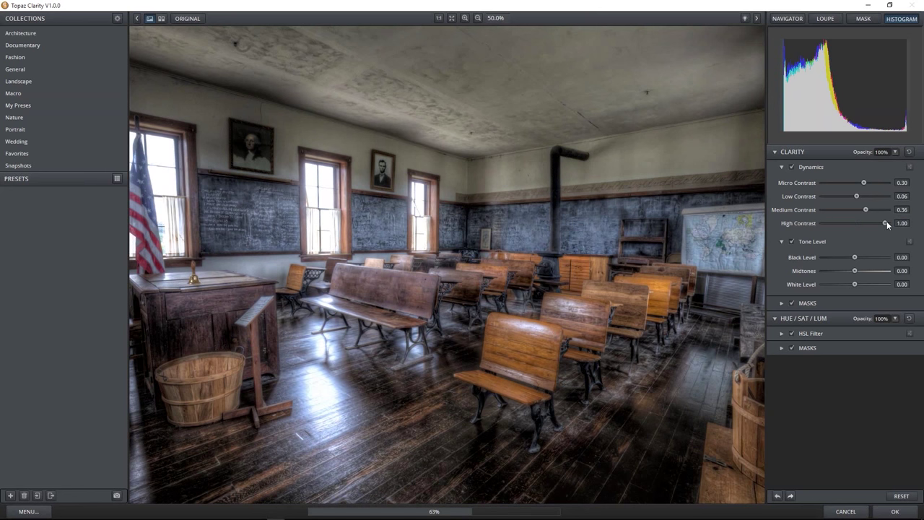
pyautogui.moveTo(888, 223); pyautogui.dragTo(855, 224)
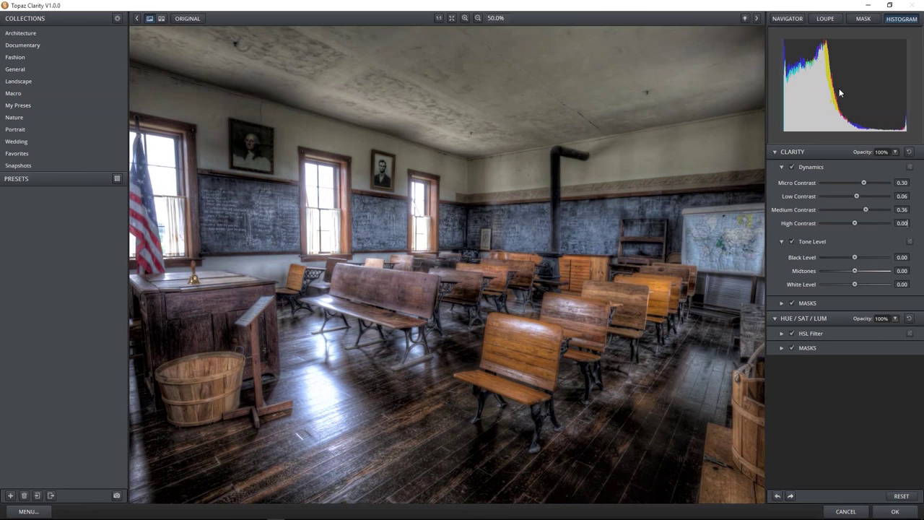
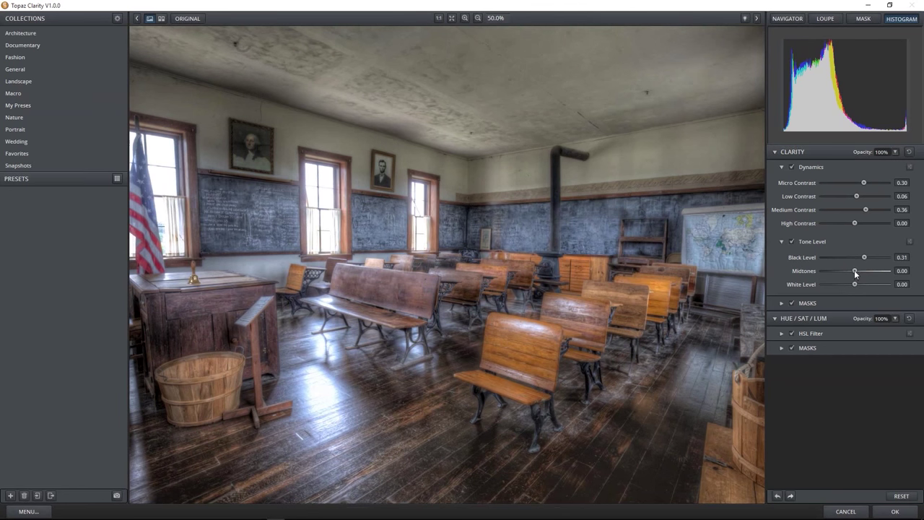
# Adjust the tone levels, setting Midtones to 0.20 and White Level to -0.02.
pyautogui.moveTo(856, 271); pyautogui.dragTo(867, 272)
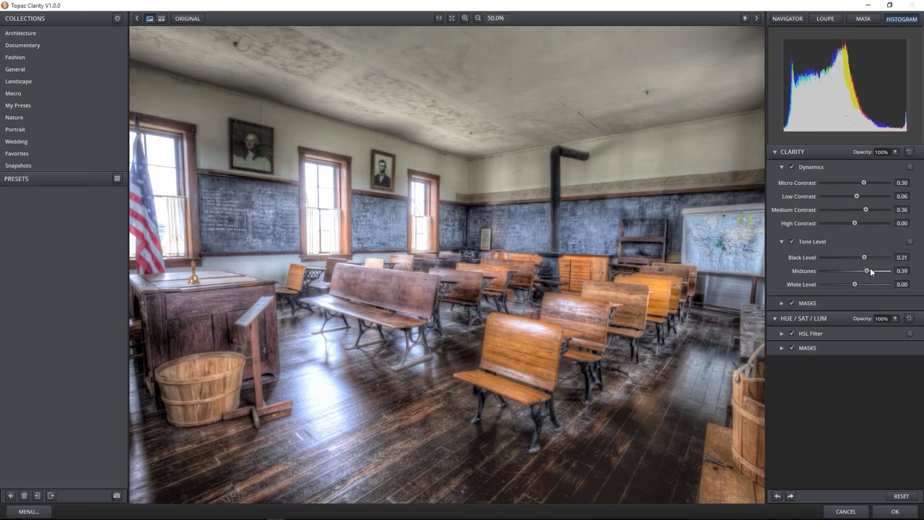
pyautogui.moveTo(868, 271); pyautogui.dragTo(842, 270)
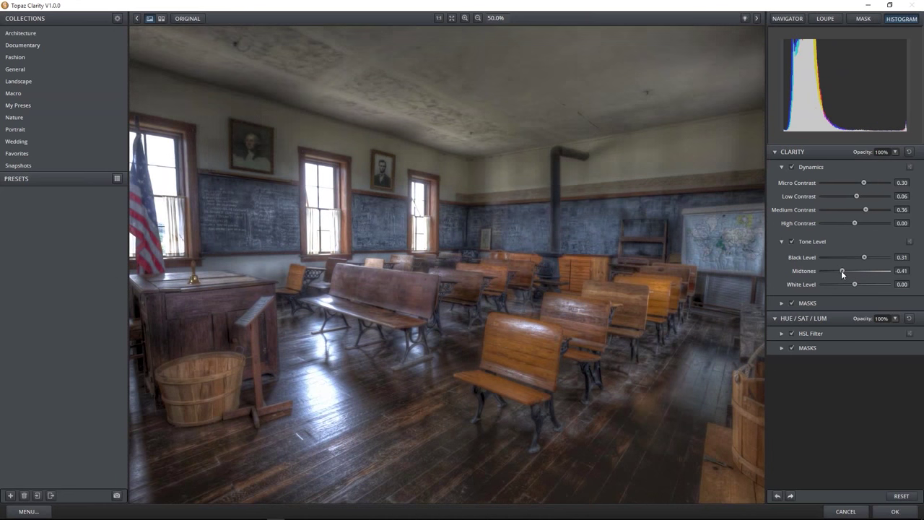
pyautogui.moveTo(842, 270); pyautogui.dragTo(860, 271)
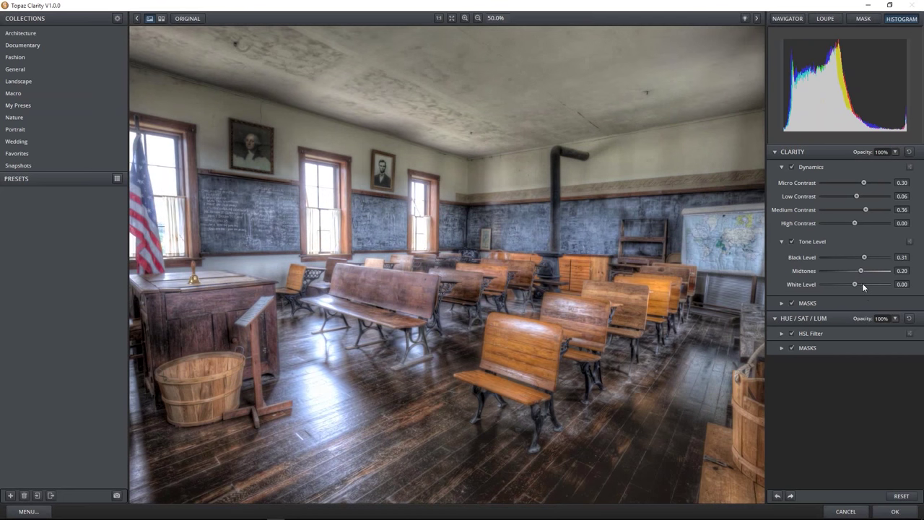
pyautogui.moveTo(856, 285); pyautogui.dragTo(868, 284)
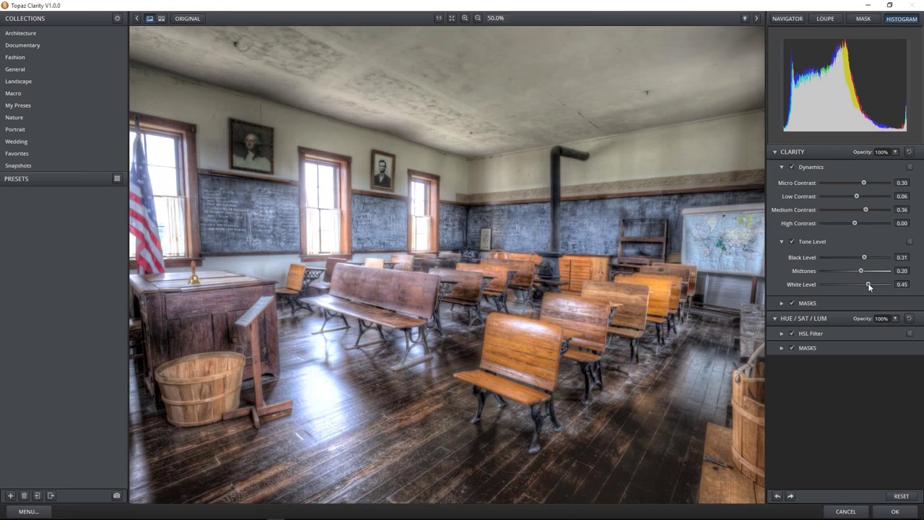
pyautogui.moveTo(868, 283)
pyautogui.mouseDown()
pyautogui.moveTo(879, 285)
pyautogui.moveTo(855, 285)
pyautogui.mouseUp()
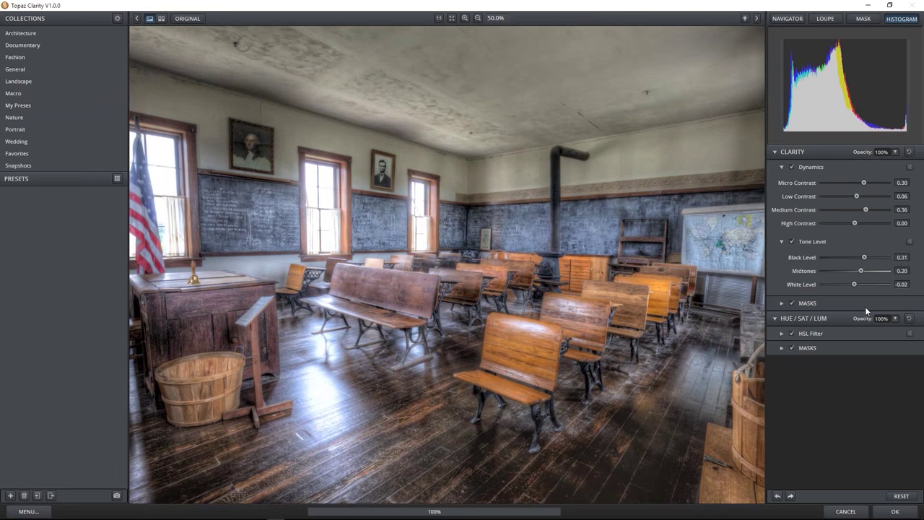
# Collapse the Clarity section, expand the HSL Filter and set the Blue saturation to -0.28.
pyautogui.click(803, 318)
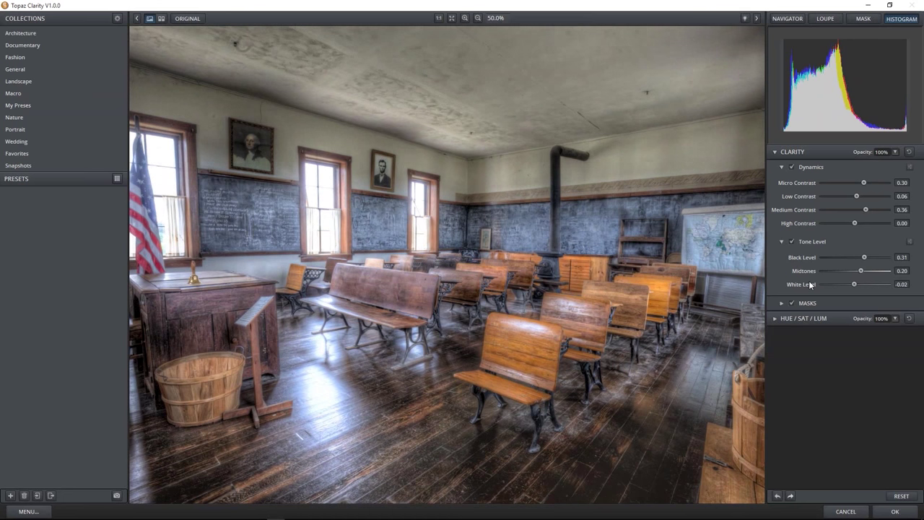
pyautogui.click(786, 152)
pyautogui.click(790, 168)
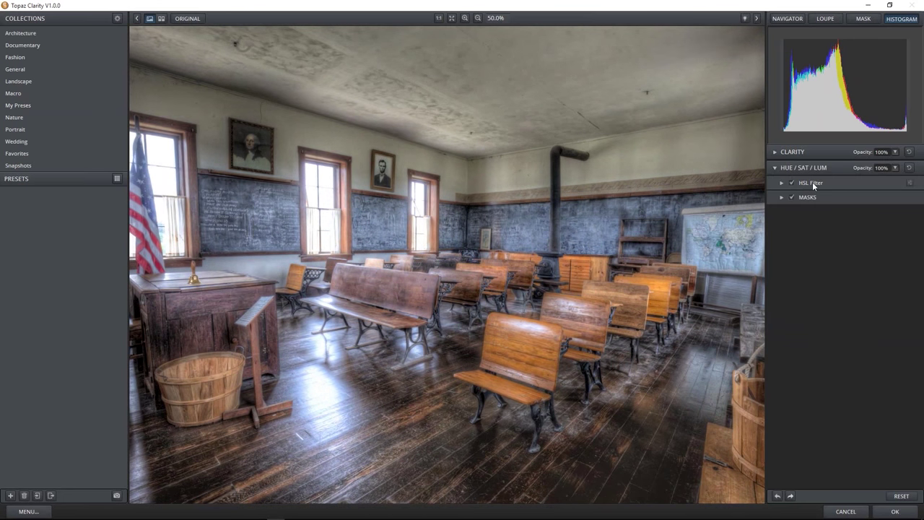
pyautogui.click(810, 183)
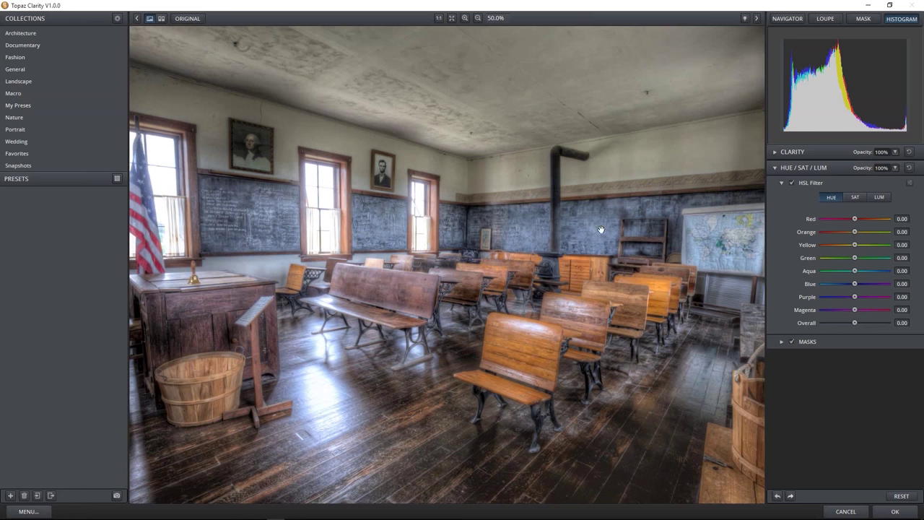
pyautogui.click(854, 197)
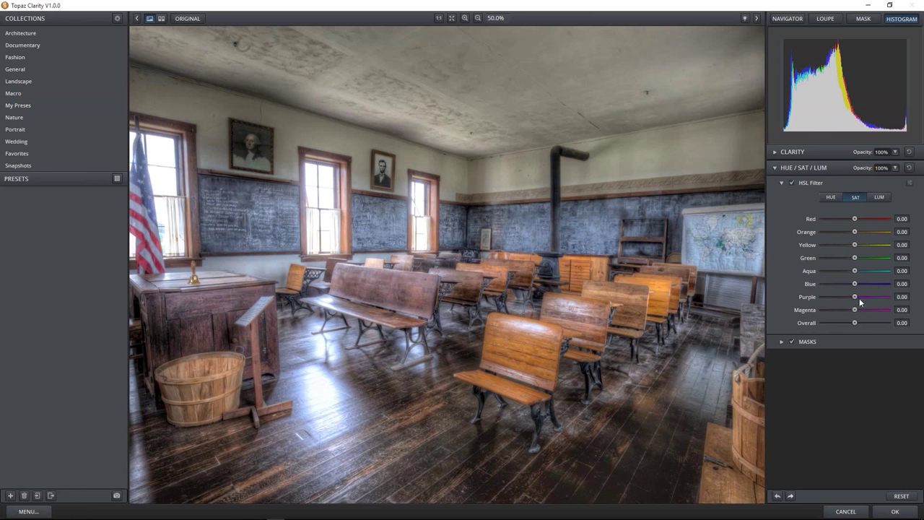
pyautogui.moveTo(855, 284)
pyautogui.mouseDown()
pyautogui.moveTo(838, 284)
pyautogui.moveTo(868, 284)
pyautogui.moveTo(847, 284)
pyautogui.mouseUp()
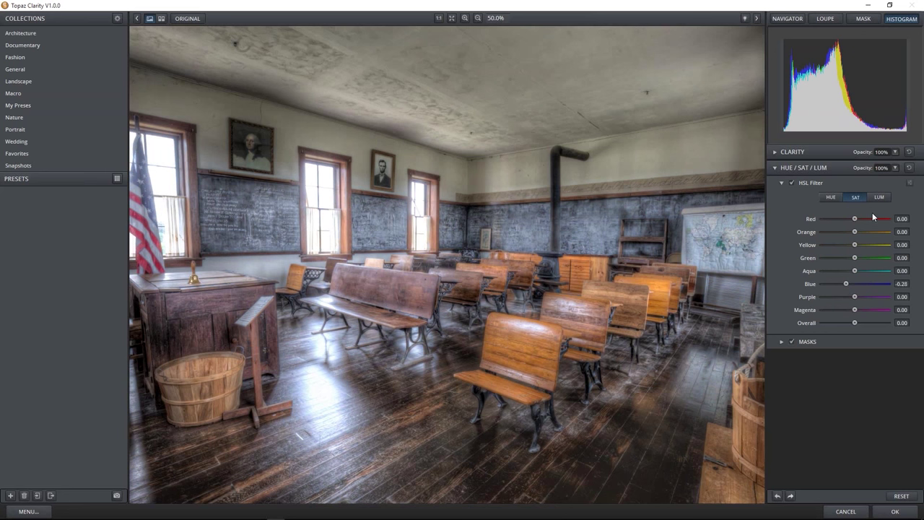
# Try raising the Orange saturation to 0.44, and settle the setting on -0.22.
pyautogui.moveTo(856, 233); pyautogui.dragTo(871, 230)
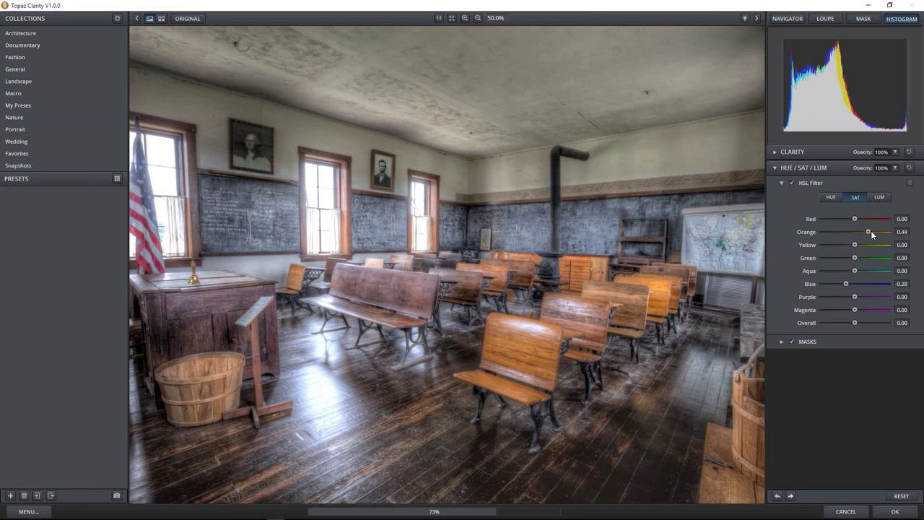
pyautogui.moveTo(871, 232); pyautogui.dragTo(849, 231)
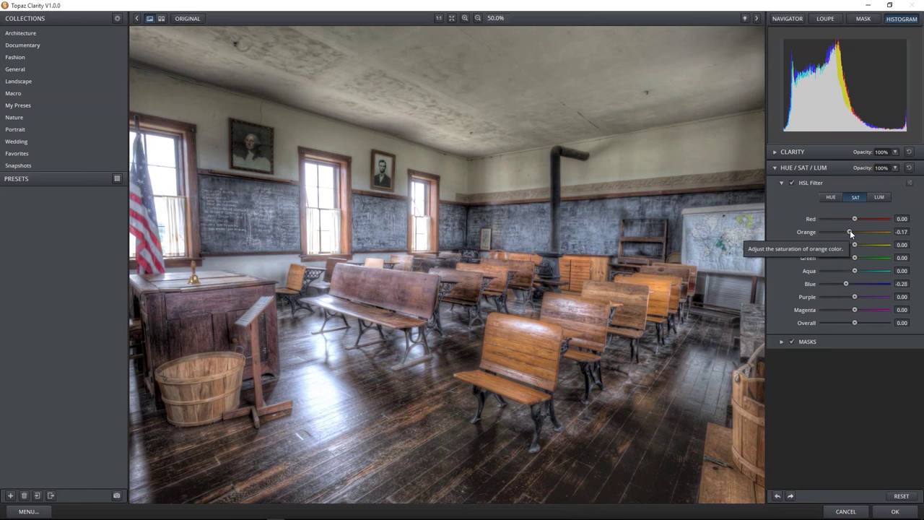
pyautogui.moveTo(850, 232); pyautogui.dragTo(848, 233)
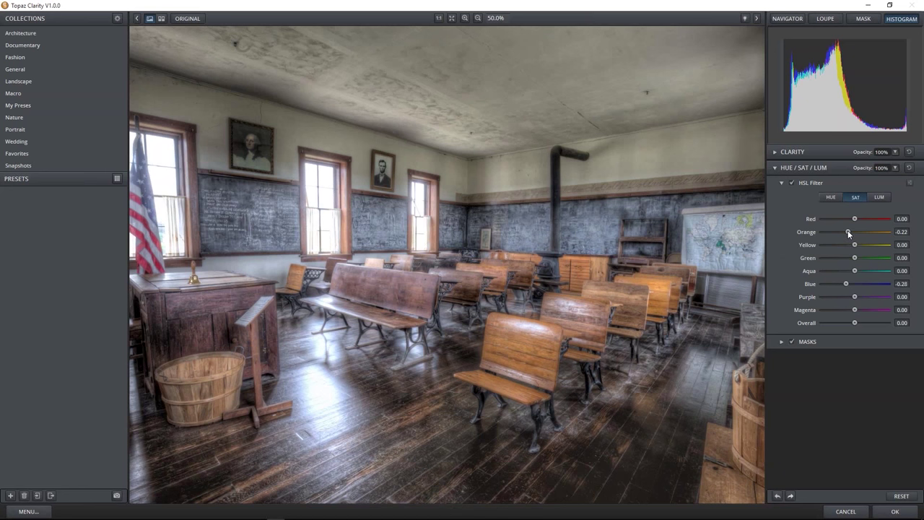
# Set the HSL luminance to -0.20 for Orange and -0.14 for Blue, and apply the filter to the photo.
pyautogui.click(880, 198)
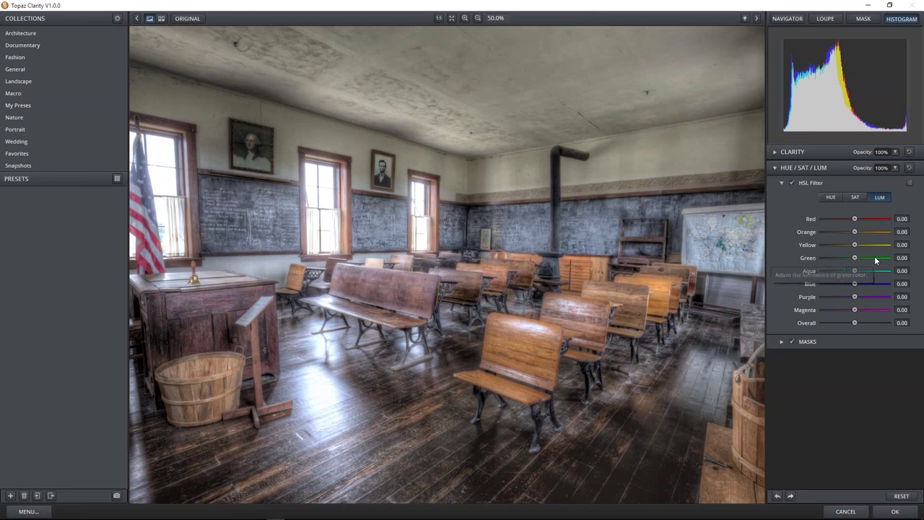
pyautogui.moveTo(855, 232)
pyautogui.mouseDown()
pyautogui.moveTo(873, 232)
pyautogui.moveTo(848, 235)
pyautogui.mouseUp()
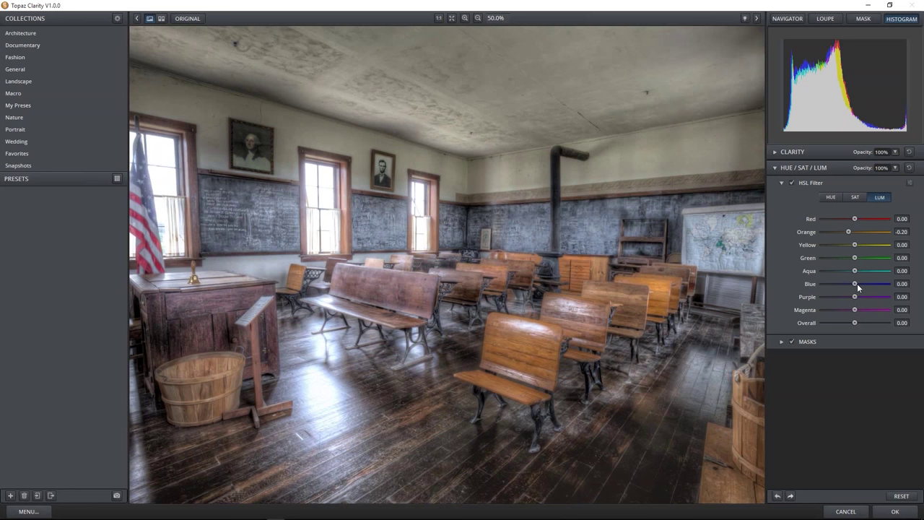
pyautogui.moveTo(857, 283)
pyautogui.mouseDown()
pyautogui.moveTo(870, 282)
pyautogui.moveTo(843, 286)
pyautogui.mouseUp()
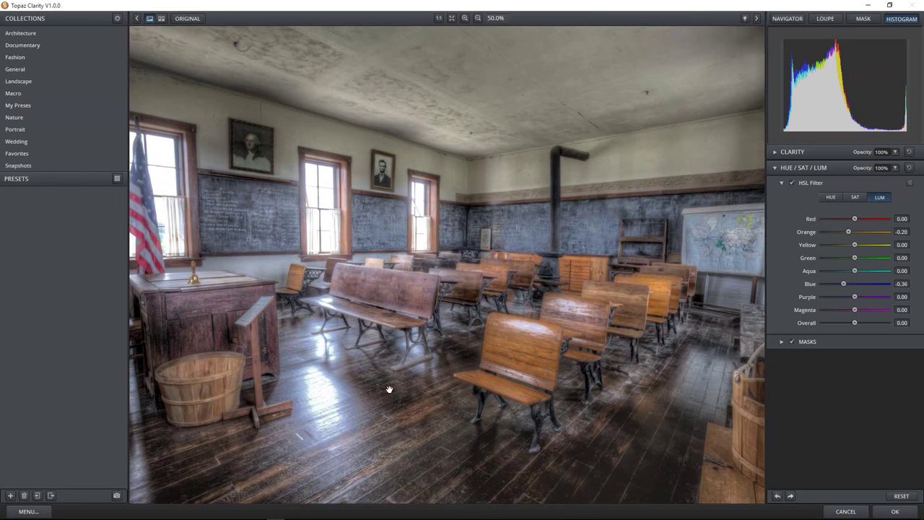
pyautogui.moveTo(845, 285); pyautogui.dragTo(852, 287)
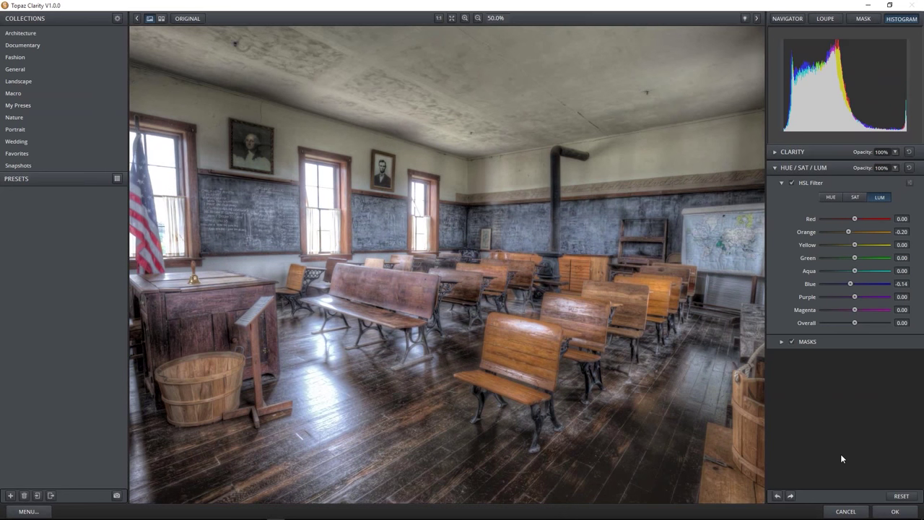
pyautogui.click(895, 512)
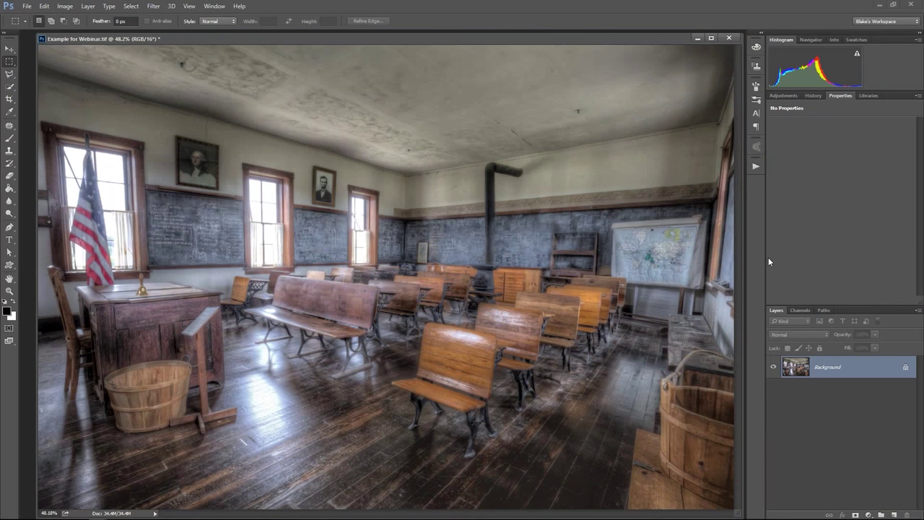
# Run the Full Zone System action from the Digital Zone System 2.1 set and close the actions list.
pyautogui.click(755, 167)
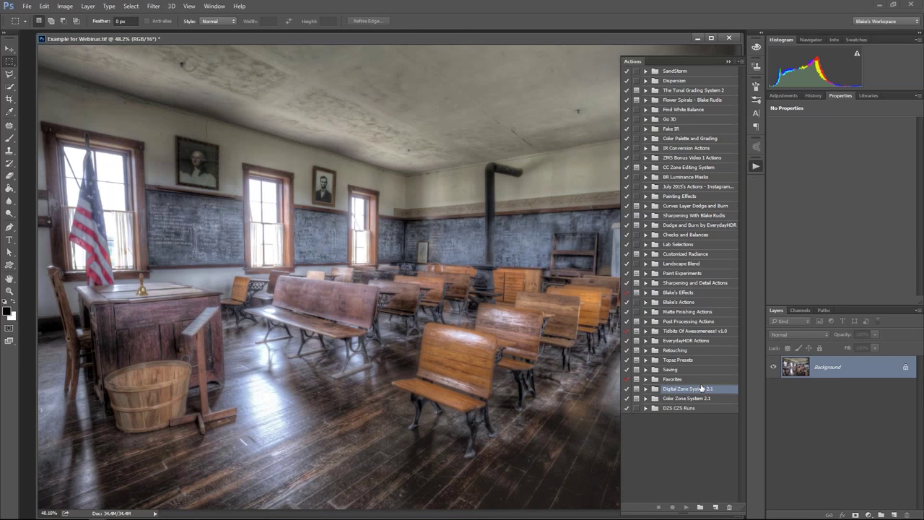
pyautogui.click(645, 388)
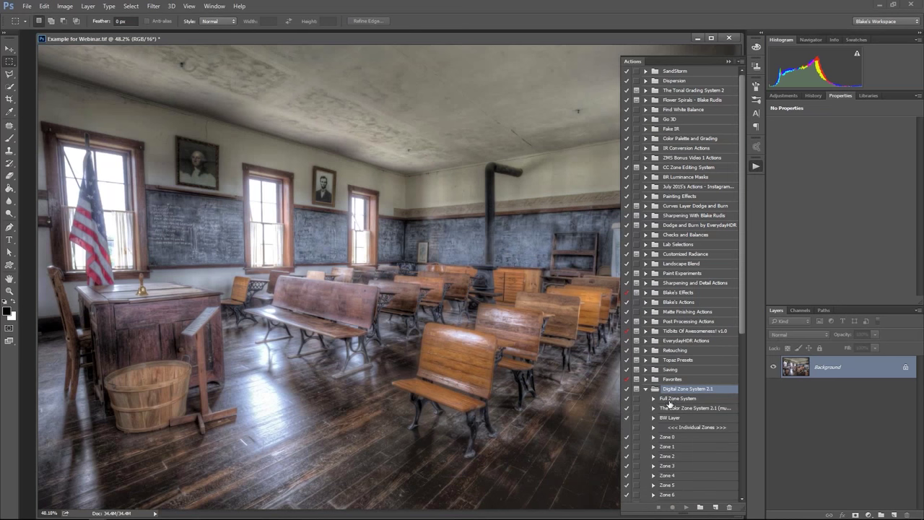
pyautogui.click(669, 398)
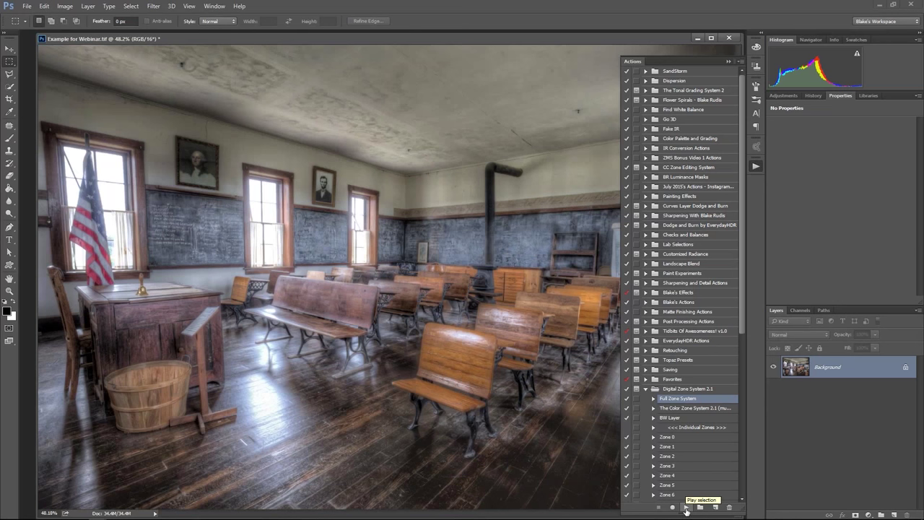
pyautogui.click(687, 509)
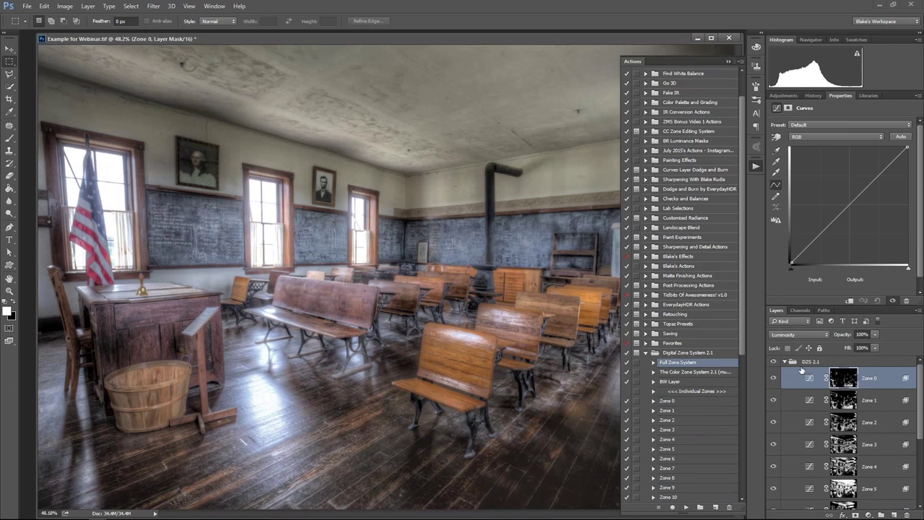
pyautogui.click(728, 62)
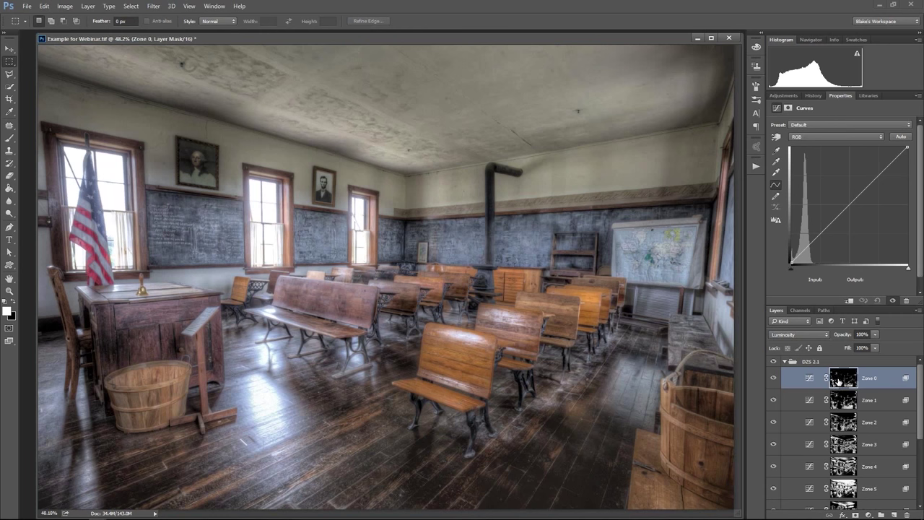
# Examine the layer masks of Zones 0 to 5, and view the Zone 0 mask as a red overlay.
pyautogui.keyDown('alt'); pyautogui.click(838, 381); pyautogui.keyUp('alt')
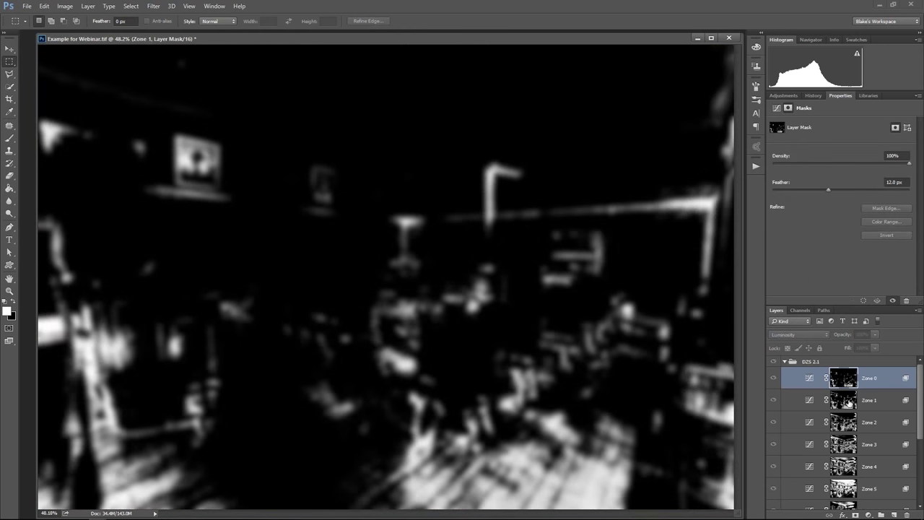
pyautogui.keyDown('alt'); pyautogui.click(842, 400); pyautogui.keyUp('alt')
pyautogui.keyDown('alt'); pyautogui.click(841, 422); pyautogui.keyUp('alt')
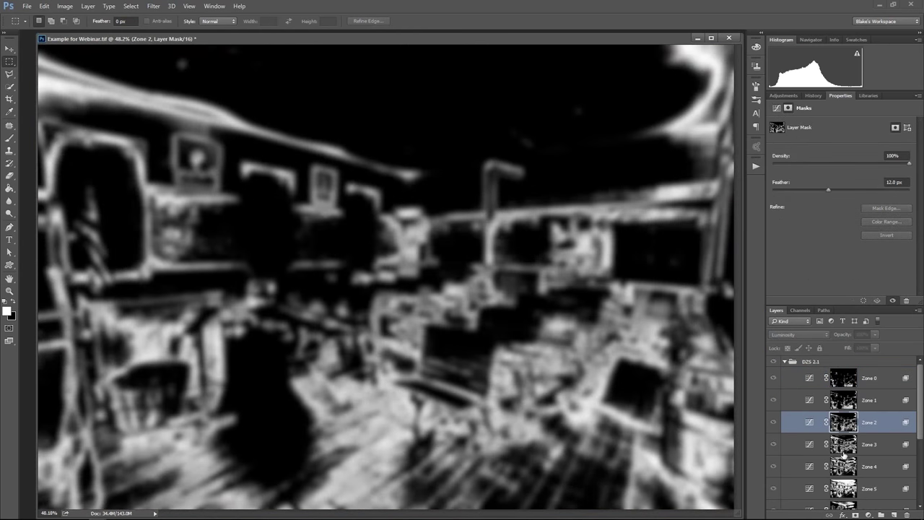
pyautogui.keyDown('alt'); pyautogui.click(841, 444); pyautogui.keyUp('alt')
pyautogui.keyDown('alt'); pyautogui.click(841, 466); pyautogui.keyUp('alt')
pyautogui.keyDown('alt'); pyautogui.click(841, 489); pyautogui.keyUp('alt')
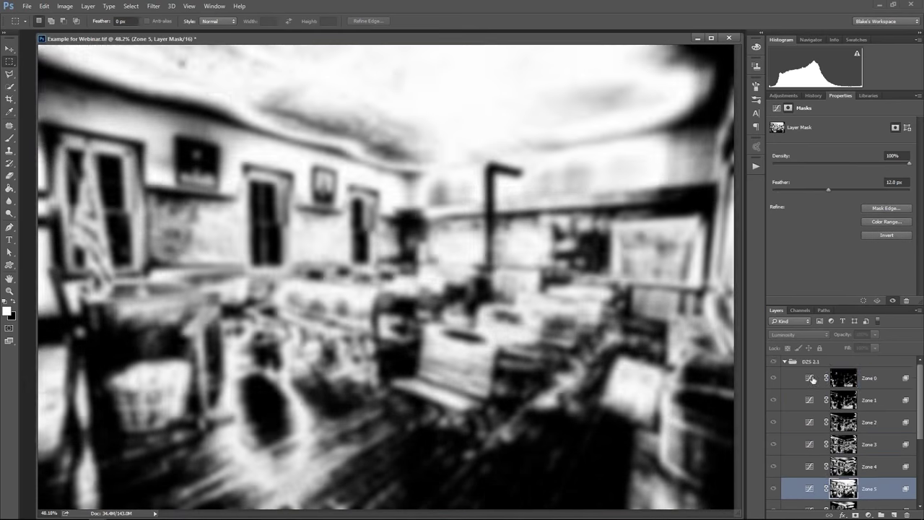
pyautogui.click(811, 379)
pyautogui.press('\\')
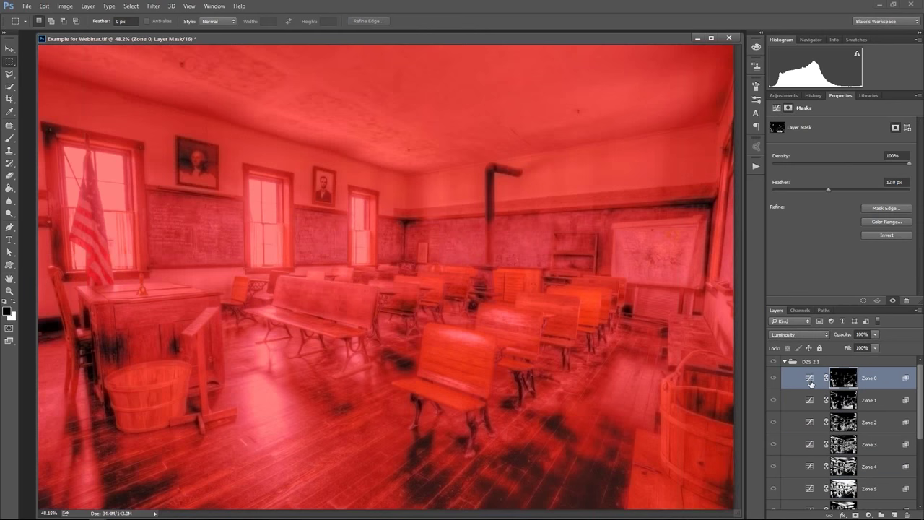
# Darken the Zone 0 and Zone 1 curves, placing each midtone point at input 131, output 119.
pyautogui.click(810, 380)
pyautogui.moveTo(850, 207); pyautogui.dragTo(839, 187)
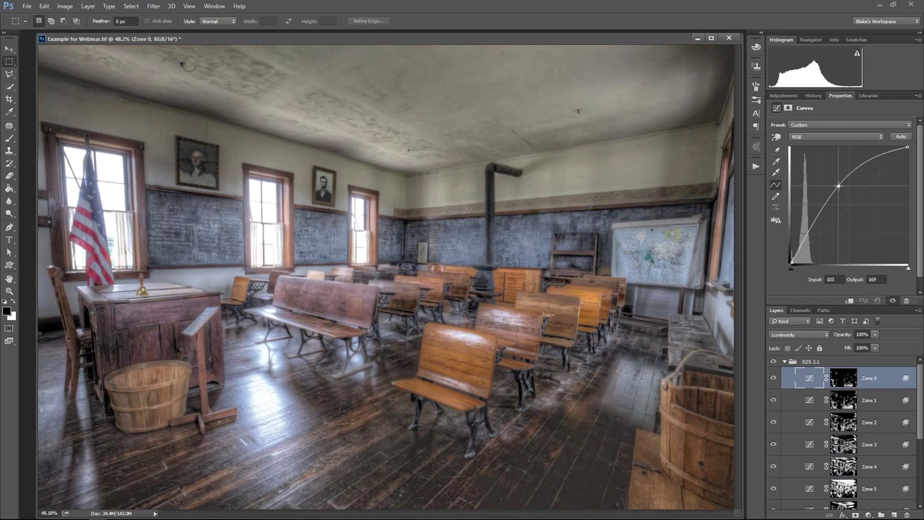
pyautogui.moveTo(838, 187); pyautogui.dragTo(855, 211)
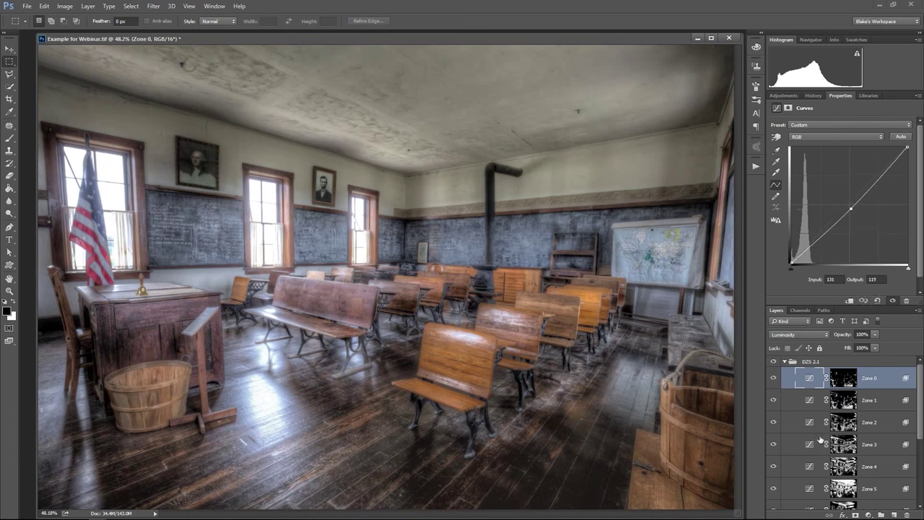
pyautogui.hotkey('alt', '[')
pyautogui.moveTo(859, 219); pyautogui.dragTo(852, 209)
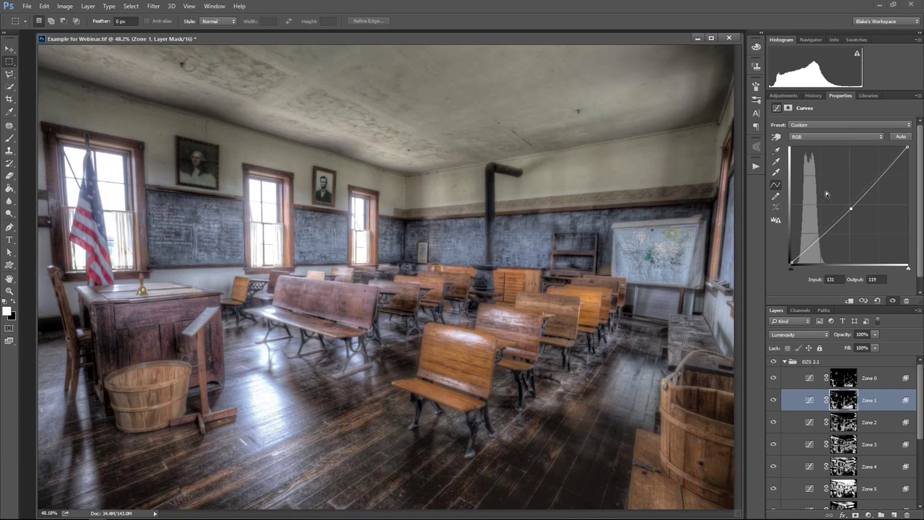
# Shape the Zone 2 curve for contrast, with its shadow point at input 66, output 39 and a second point in the upper midtones.
pyautogui.click(810, 423)
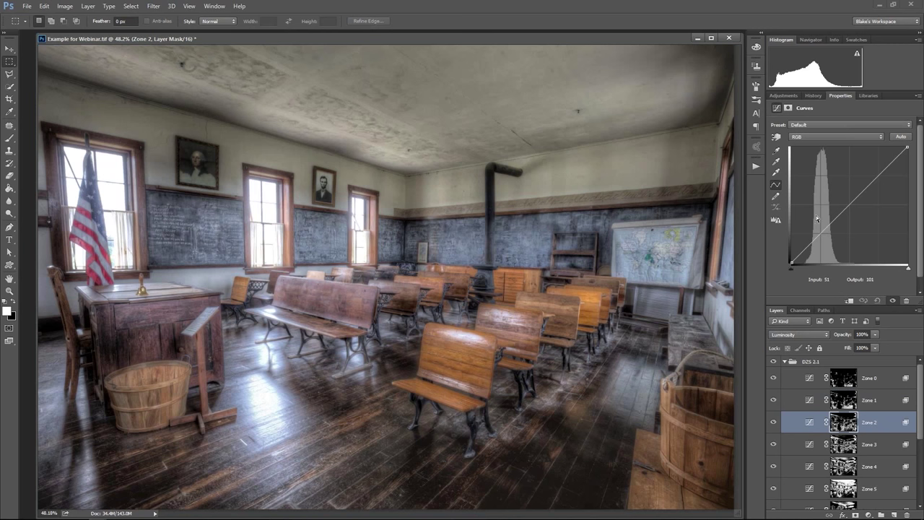
pyautogui.moveTo(822, 233); pyautogui.dragTo(822, 244)
pyautogui.moveTo(868, 204); pyautogui.dragTo(858, 200)
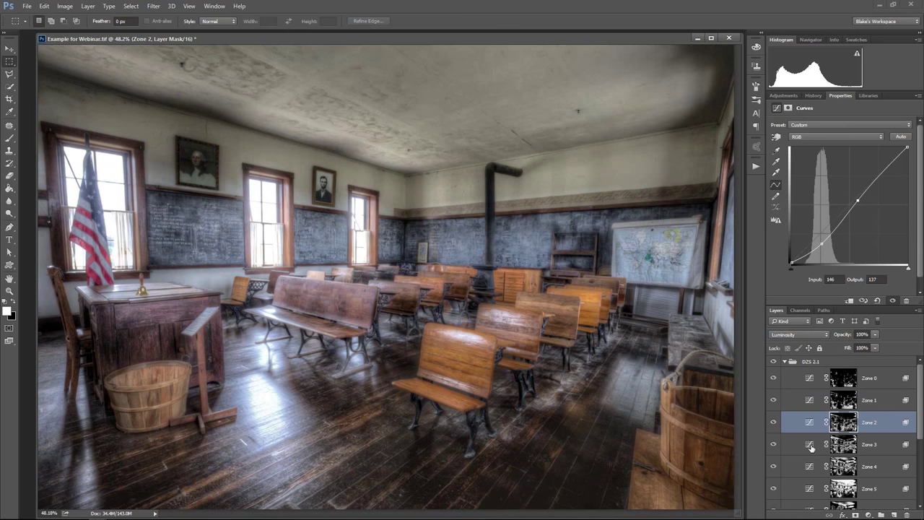
pyautogui.moveTo(821, 244); pyautogui.dragTo(823, 253)
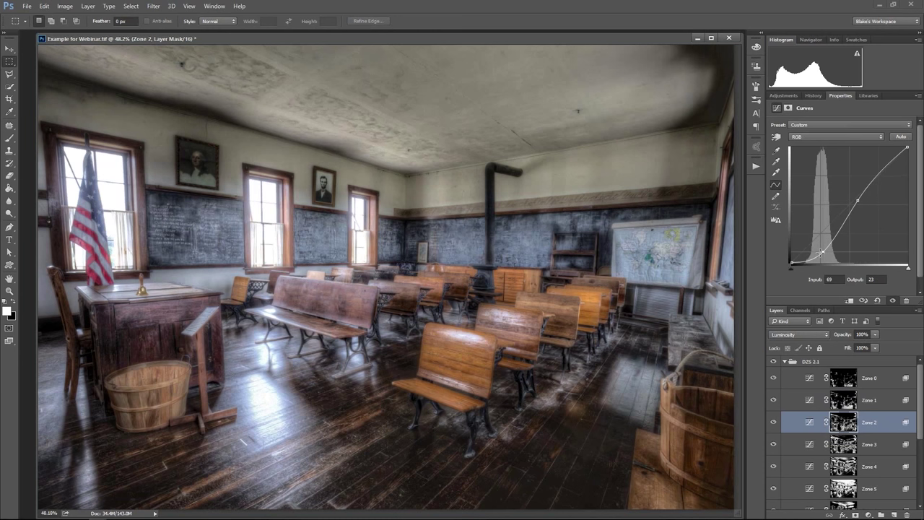
pyautogui.moveTo(858, 200)
pyautogui.mouseDown()
pyautogui.moveTo(867, 199)
pyautogui.moveTo(850, 187)
pyautogui.mouseUp()
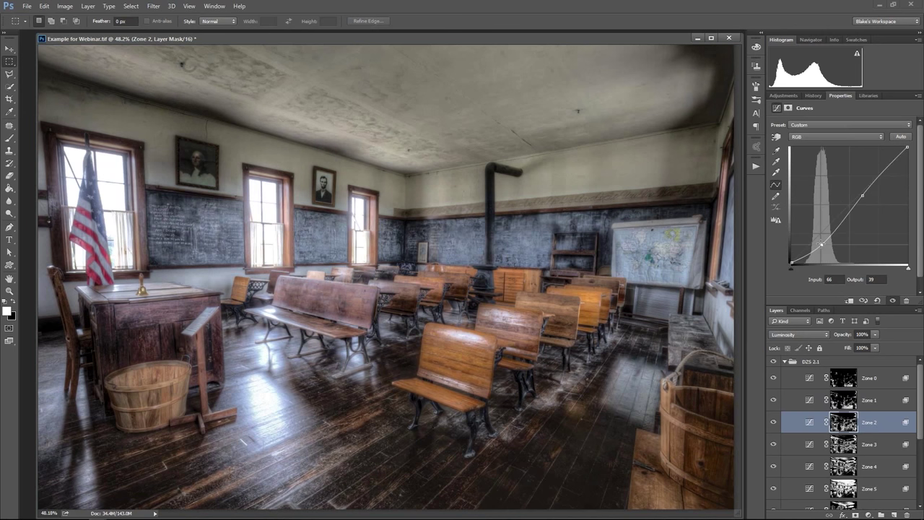
# Bend the Zone 3 curve with points at input 77, output 40 and in the highlights, and set Zone 4's black point to input 19.
pyautogui.hotkey('alt', '[')
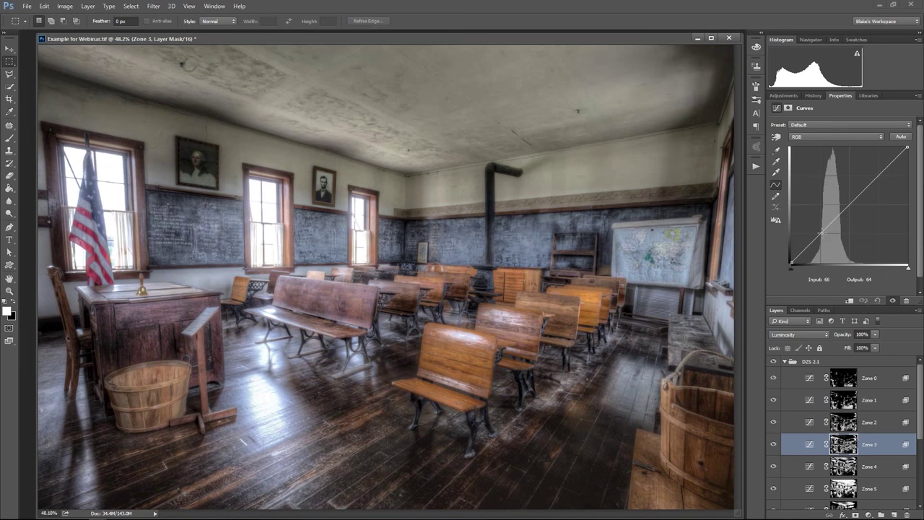
pyautogui.moveTo(823, 231); pyautogui.dragTo(827, 245)
pyautogui.click(874, 185)
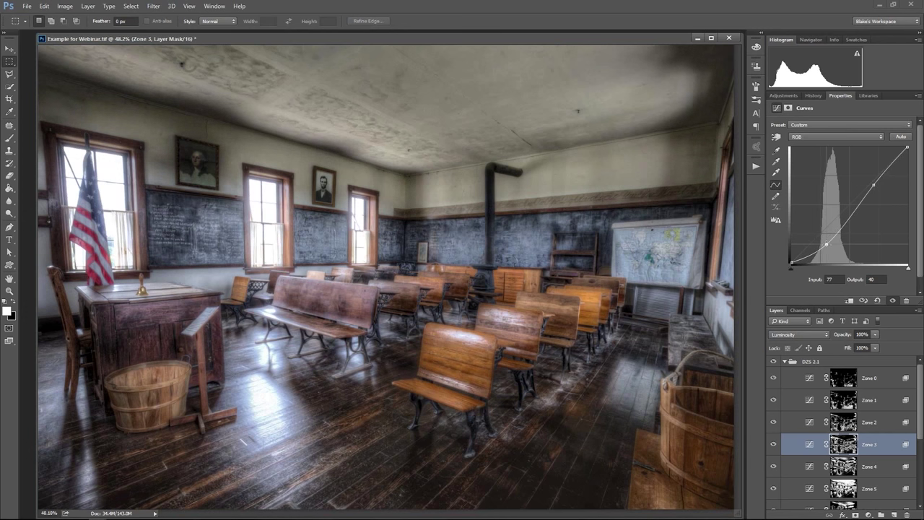
pyautogui.hotkey('alt', '[')
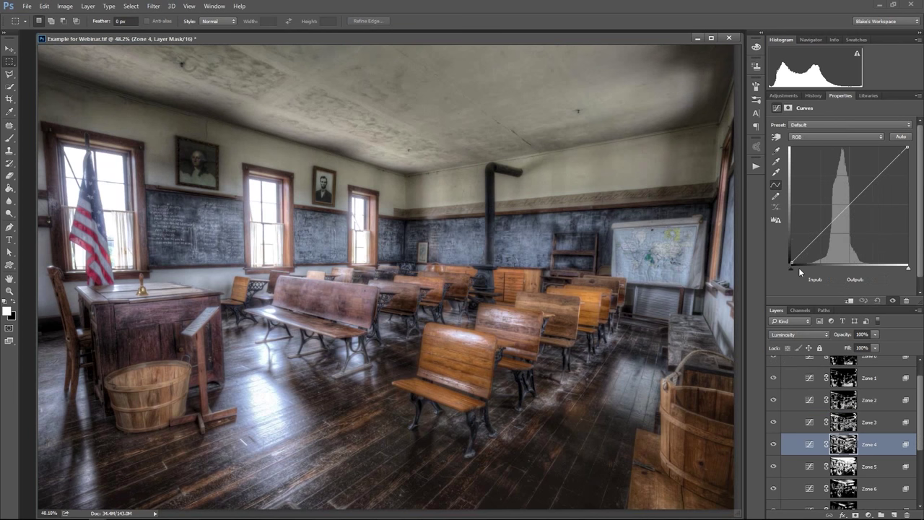
pyautogui.moveTo(790, 272)
pyautogui.mouseDown()
pyautogui.moveTo(829, 274)
pyautogui.moveTo(800, 272)
pyautogui.mouseUp()
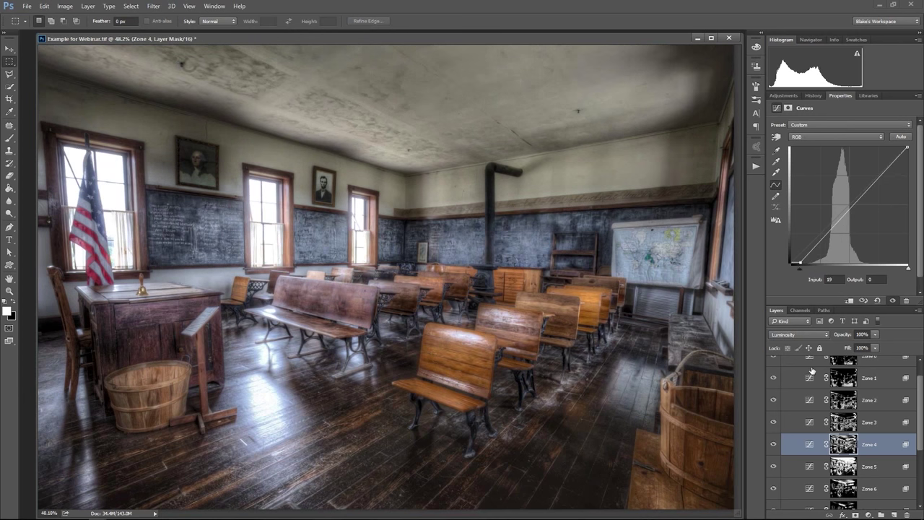
# Darken the shadows of the Zone 5 curve and add a point in its highlights to hold the bright tones.
pyautogui.click(807, 470)
pyautogui.moveTo(822, 233); pyautogui.dragTo(823, 239)
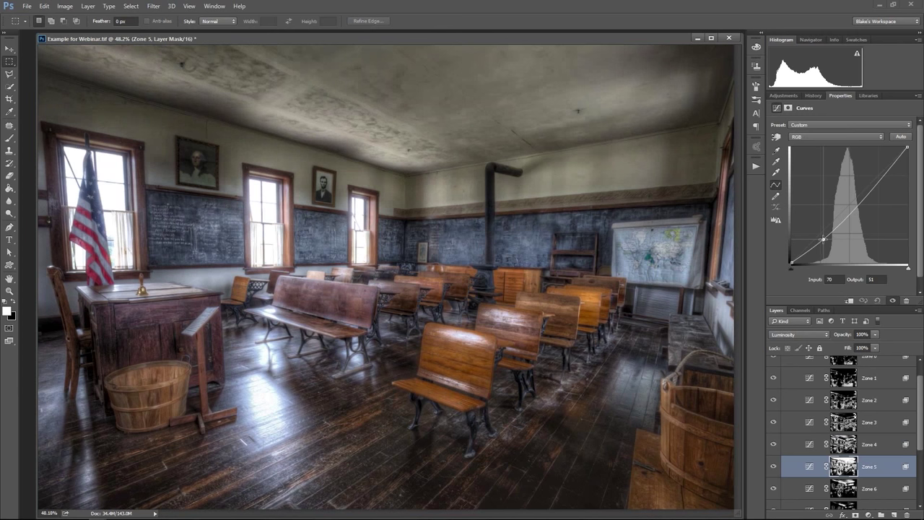
pyautogui.click(880, 173)
pyautogui.moveTo(820, 238); pyautogui.dragTo(819, 241)
# Raise the blue channel curve of the Zone 6 layer through a point at input 87, output 160, leaving no RGB midtone point.
pyautogui.hotkey('alt', '[')
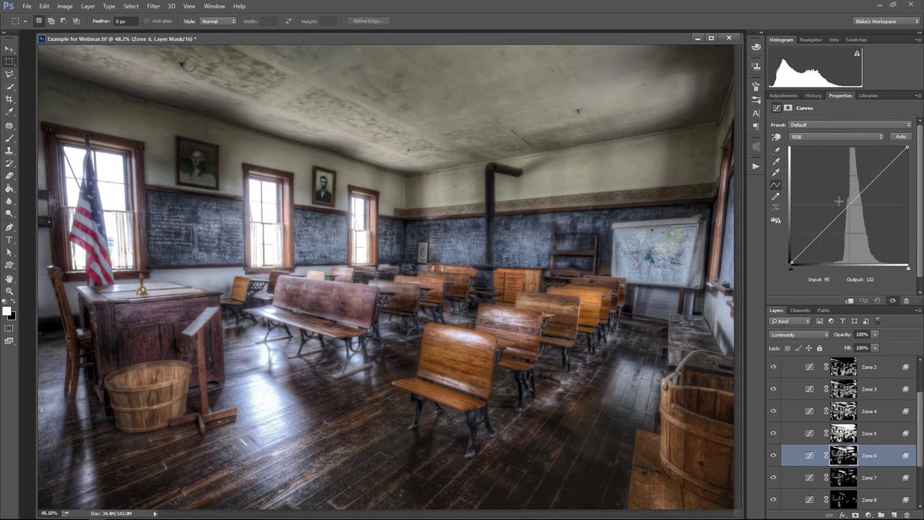
pyautogui.moveTo(842, 205); pyautogui.dragTo(859, 213)
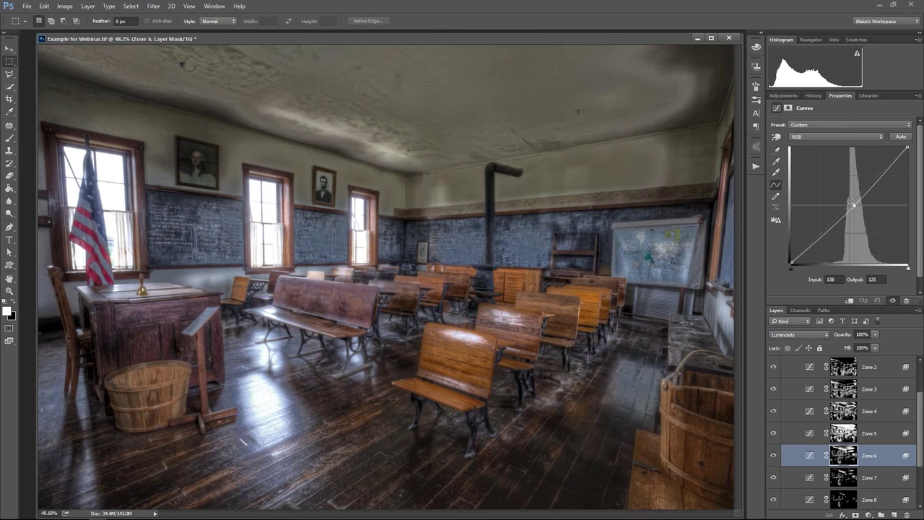
pyautogui.moveTo(853, 205); pyautogui.dragTo(797, 137)
pyautogui.click(805, 138)
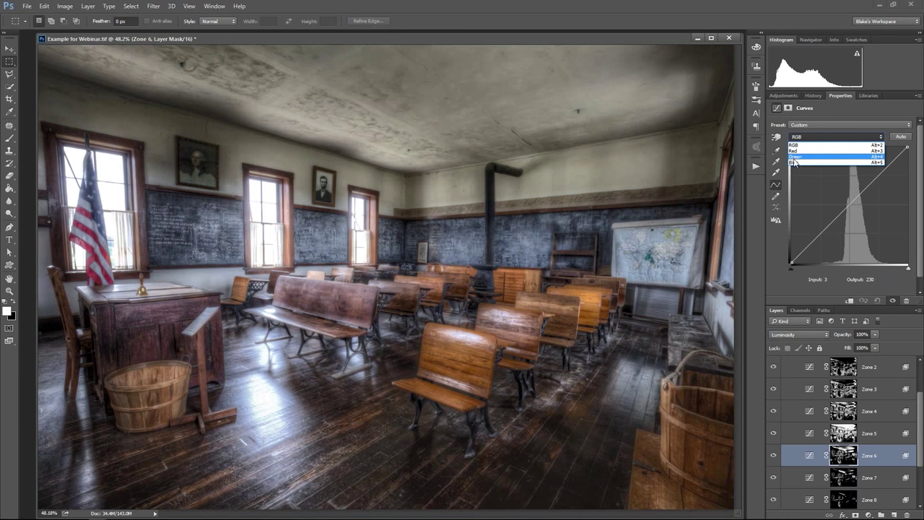
pyautogui.click(795, 163)
pyautogui.moveTo(826, 190)
pyautogui.mouseDown()
pyautogui.moveTo(850, 203)
pyautogui.moveTo(829, 190)
pyautogui.mouseUp()
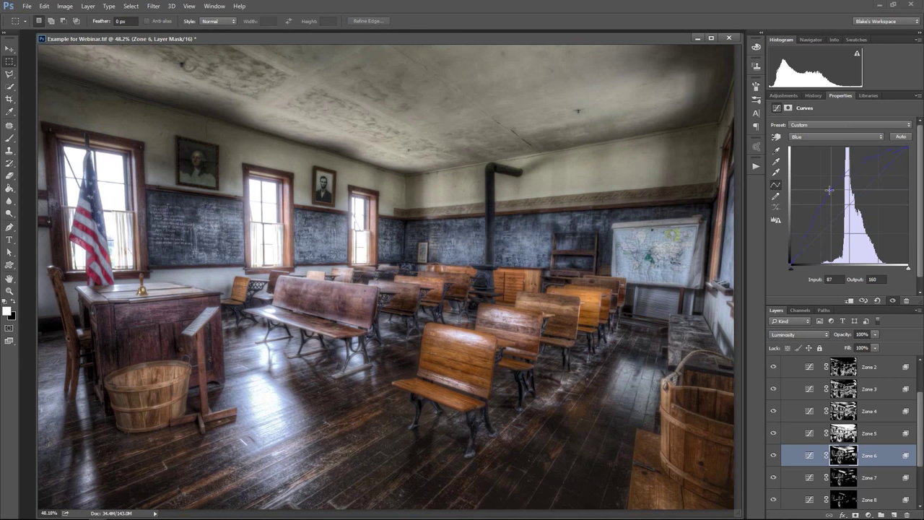
# Try Normal blending on the Zone 6 layer with its blue curve point raised to input 72, output 177.
pyautogui.click(800, 334)
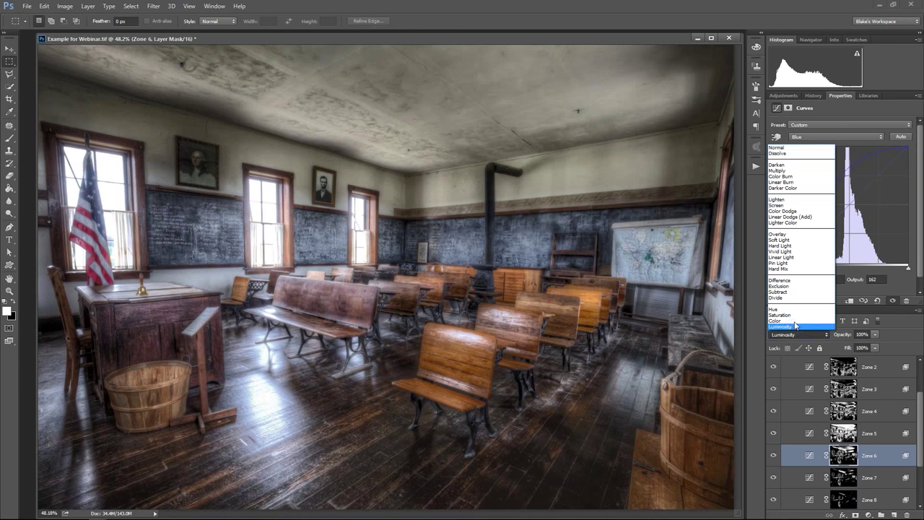
pyautogui.click(794, 149)
pyautogui.moveTo(829, 190)
pyautogui.mouseDown()
pyautogui.moveTo(861, 215)
pyautogui.moveTo(826, 181)
pyautogui.mouseUp()
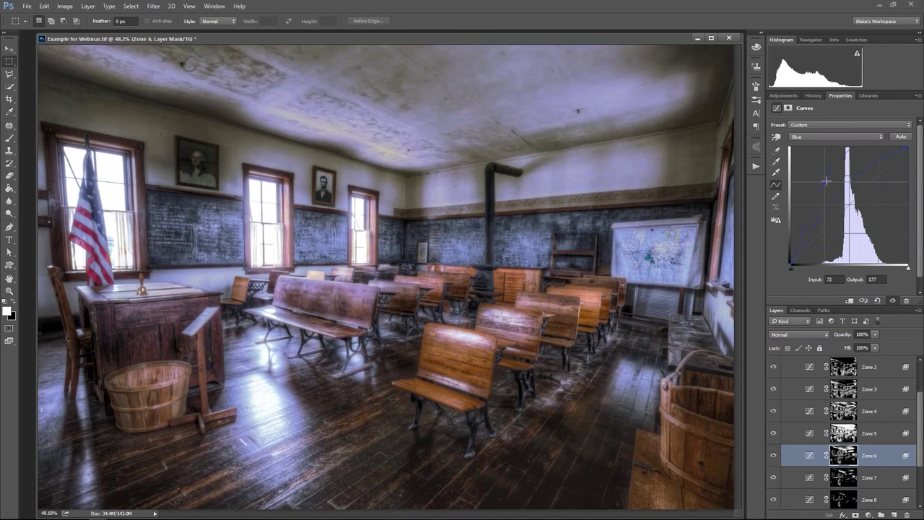
# Return the Zone 6 layer to Luminosity blending and place its blue curve point at input 84, output 155.
pyautogui.click(807, 334)
pyautogui.click(804, 327)
pyautogui.moveTo(826, 181); pyautogui.dragTo(829, 193)
# Try strongly darkening the Zone 7 curve with a point at input 192, output 47, and remove that point.
pyautogui.scroll(-4, 812, 455)
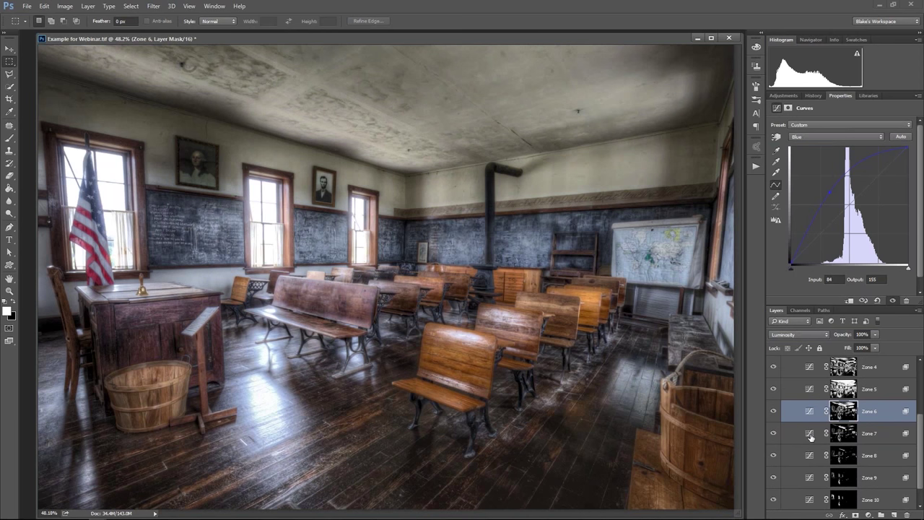
pyautogui.click(810, 435)
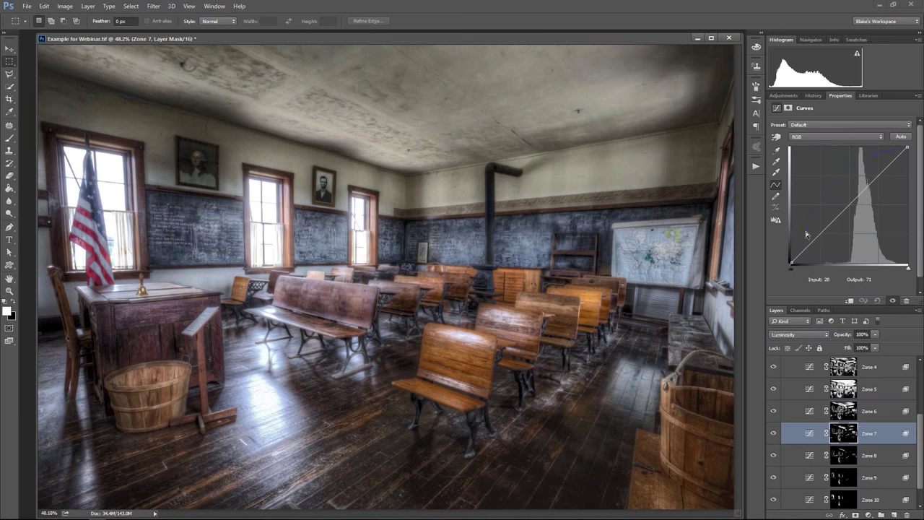
pyautogui.moveTo(851, 206)
pyautogui.mouseDown()
pyautogui.moveTo(866, 221)
pyautogui.moveTo(837, 174)
pyautogui.moveTo(879, 237)
pyautogui.moveTo(843, 206)
pyautogui.moveTo(850, 212)
pyautogui.mouseUp()
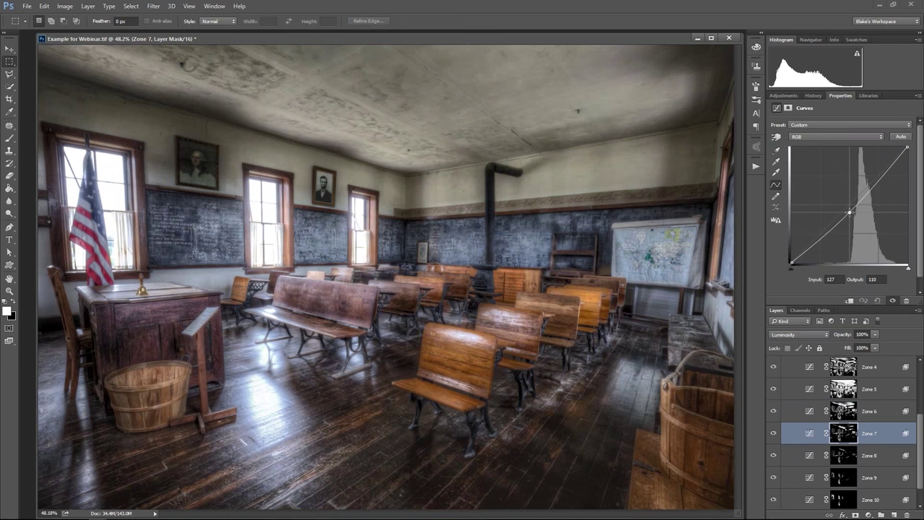
pyautogui.moveTo(850, 212); pyautogui.dragTo(883, 241)
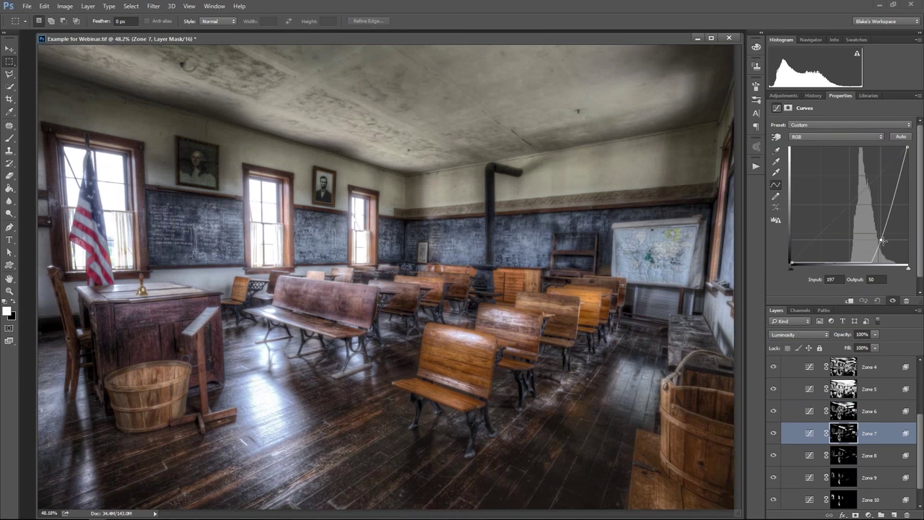
pyautogui.moveTo(882, 241); pyautogui.dragTo(879, 241)
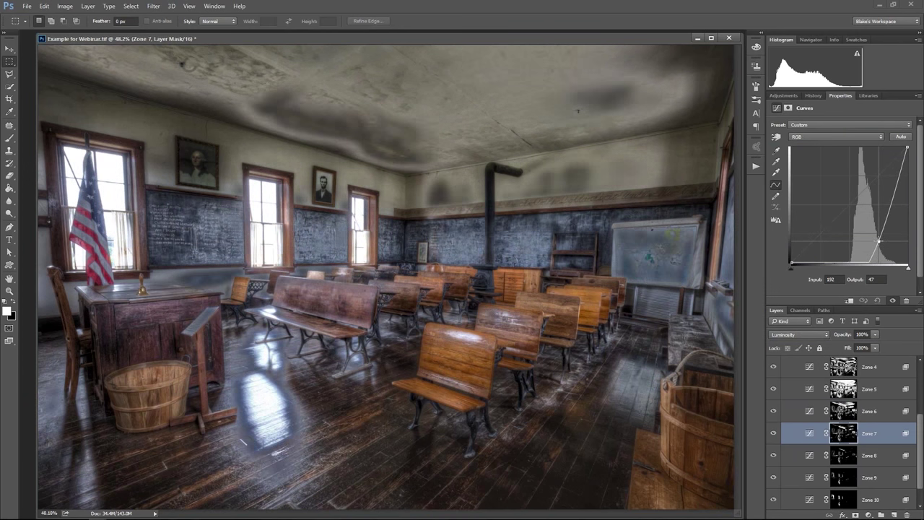
pyautogui.press('Delete')
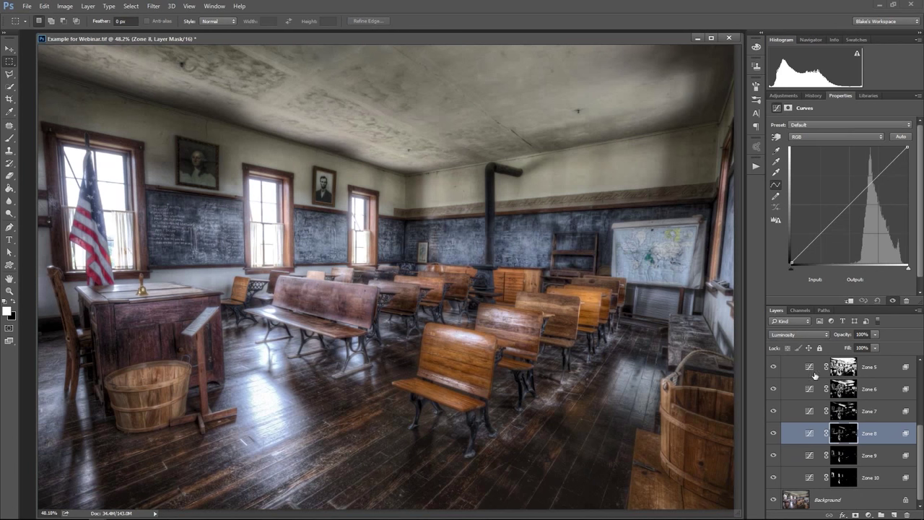
# Set Zone 8's black point to input 79 and raise Zone 9's blue curve with a point at input 89, output 162.
pyautogui.moveTo(794, 271); pyautogui.dragTo(832, 273)
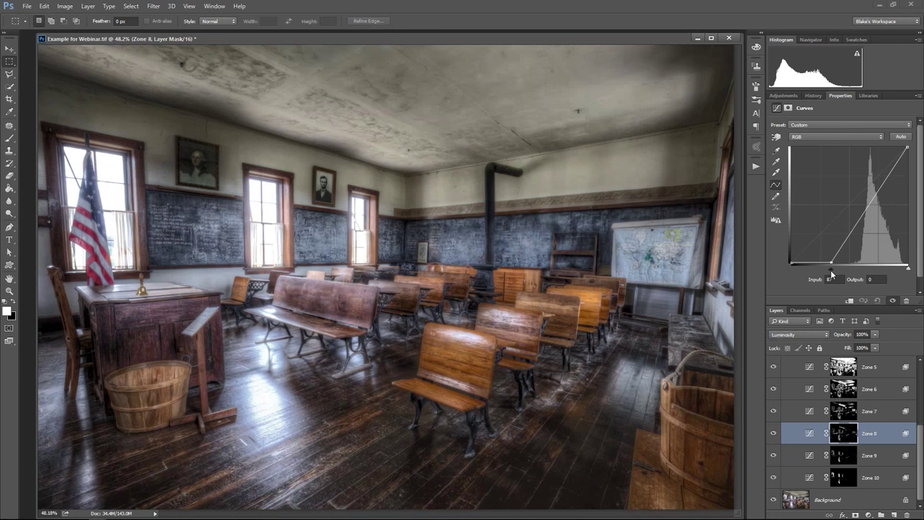
pyautogui.moveTo(831, 273); pyautogui.dragTo(828, 273)
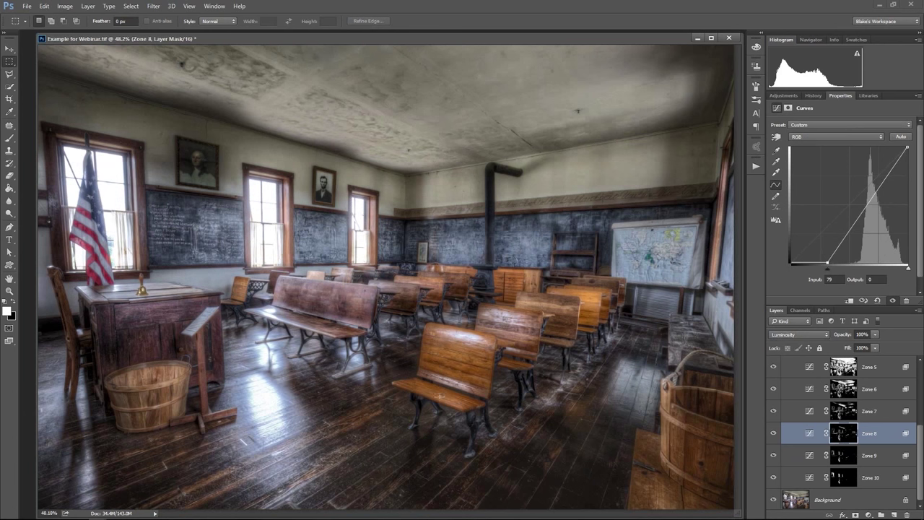
pyautogui.click(808, 456)
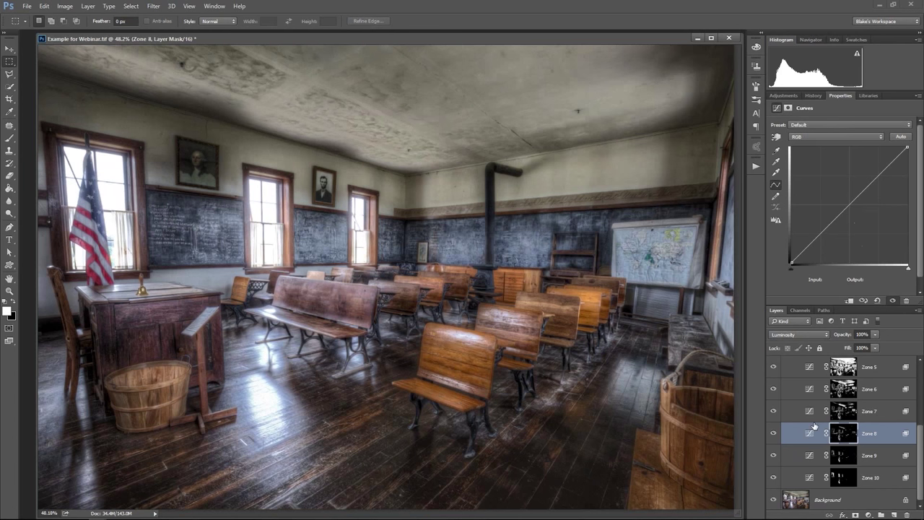
pyautogui.moveTo(839, 214)
pyautogui.mouseDown()
pyautogui.moveTo(834, 204)
pyautogui.moveTo(842, 220)
pyautogui.moveTo(849, 205)
pyautogui.mouseUp()
pyautogui.click(854, 137)
pyautogui.click(836, 165)
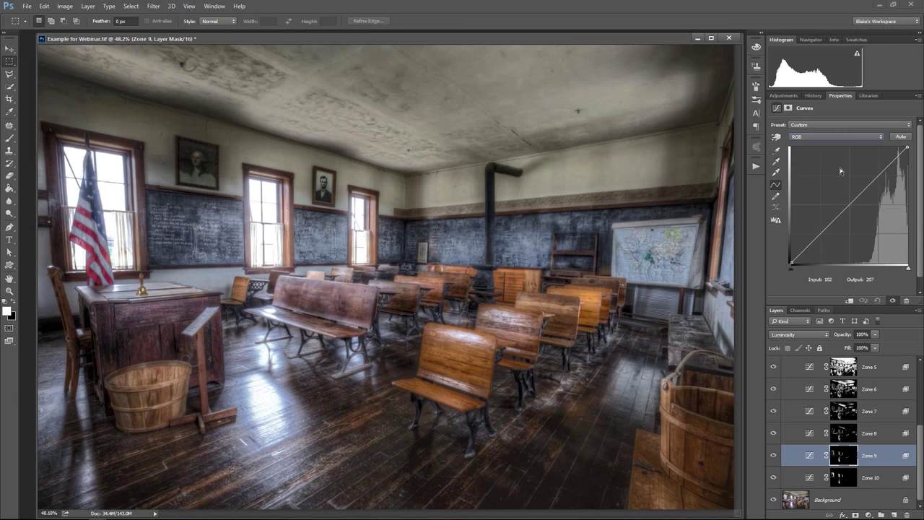
pyautogui.click(836, 137)
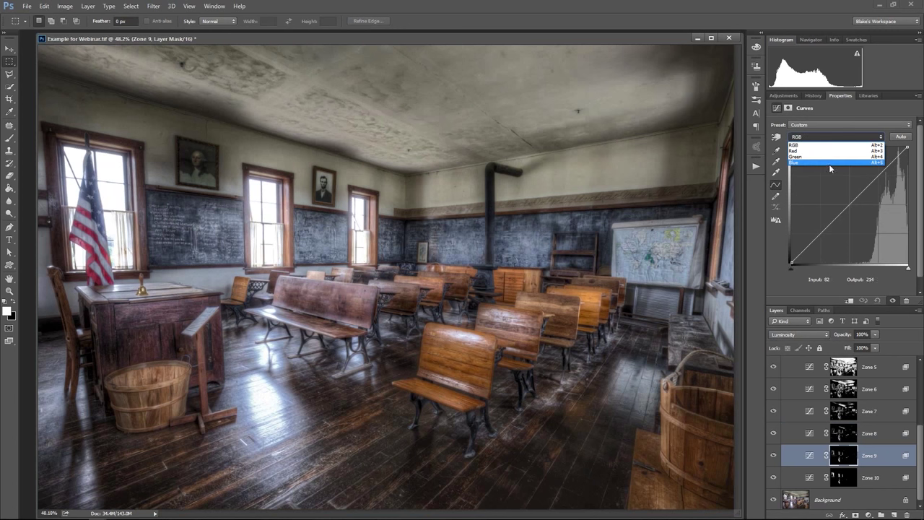
pyautogui.click(829, 164)
pyautogui.moveTo(849, 211); pyautogui.dragTo(832, 189)
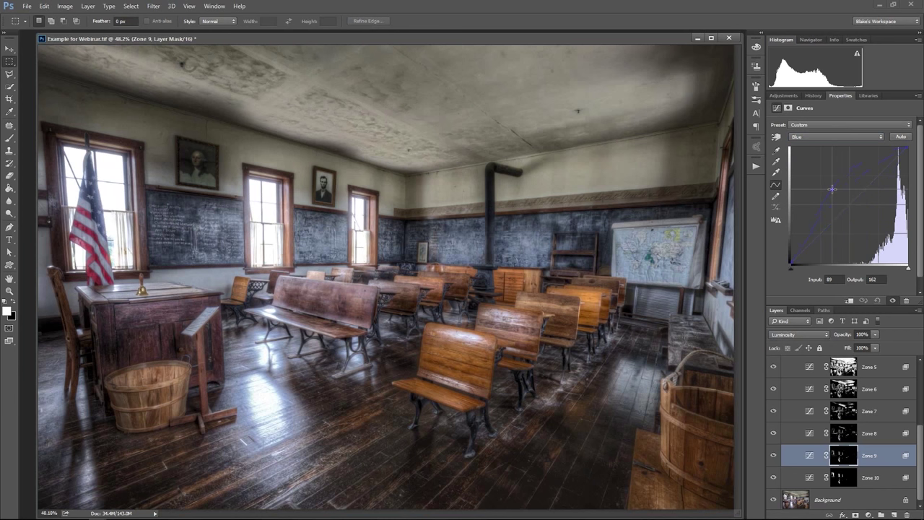
# Raise the blue channel curve of Zone 10 with a point at input 71, output 149.
pyautogui.click(816, 479)
pyautogui.click(809, 137)
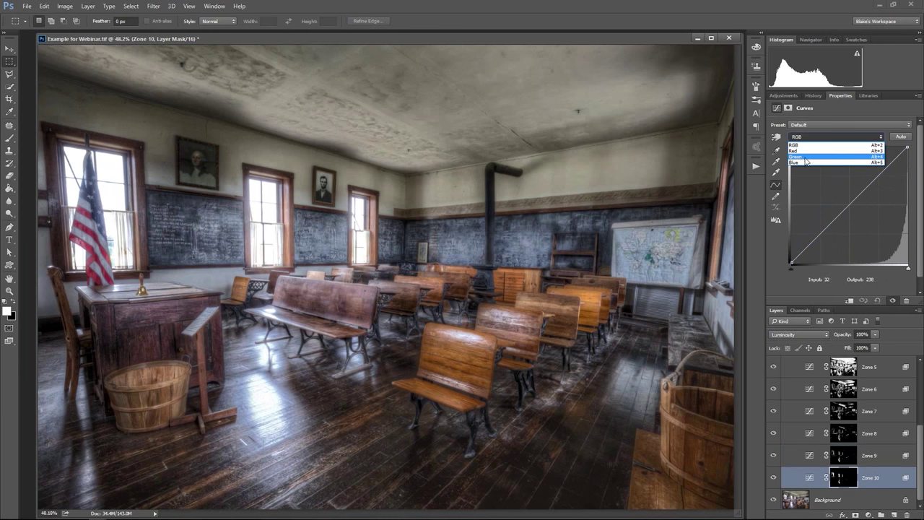
pyautogui.click(794, 163)
pyautogui.moveTo(822, 209); pyautogui.dragTo(826, 192)
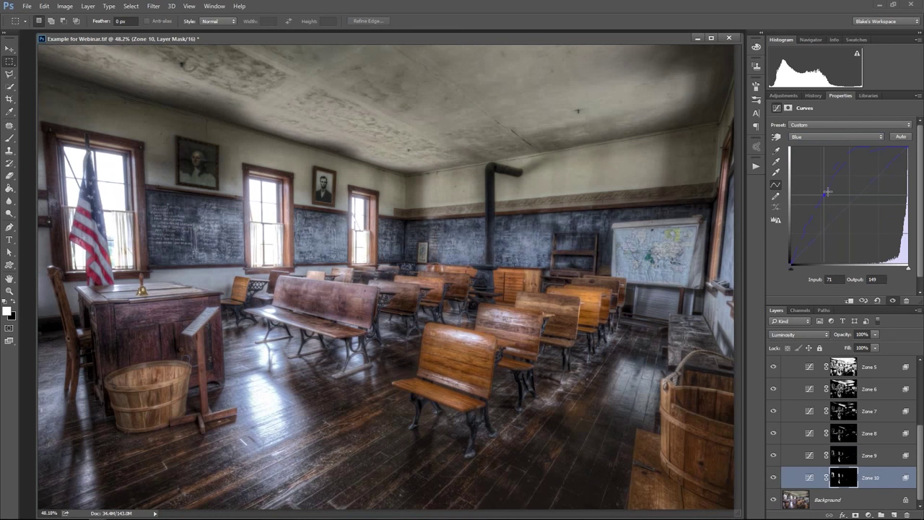
# View the Zone 10 mask on its own, and collapse the DZS 2.1 layer group.
pyautogui.keyDown('alt'); pyautogui.click(839, 478); pyautogui.keyUp('alt')
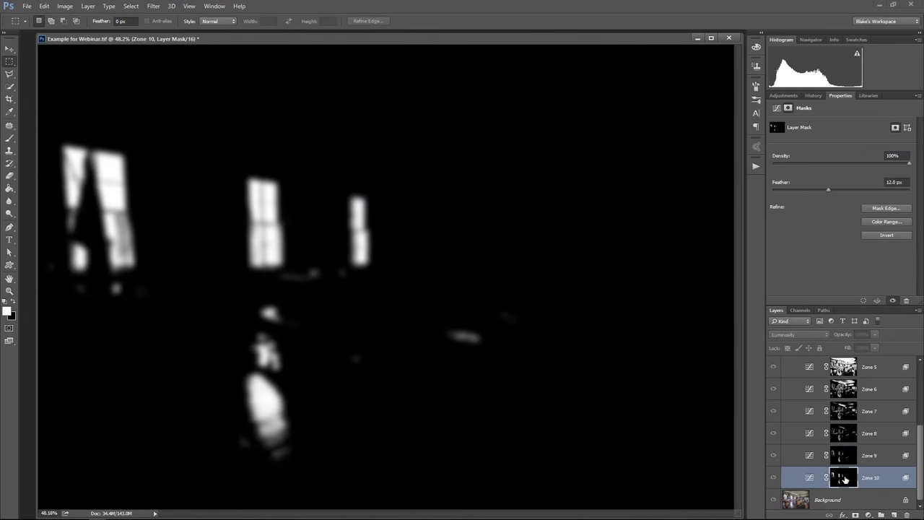
pyautogui.scroll(3, 843, 462)
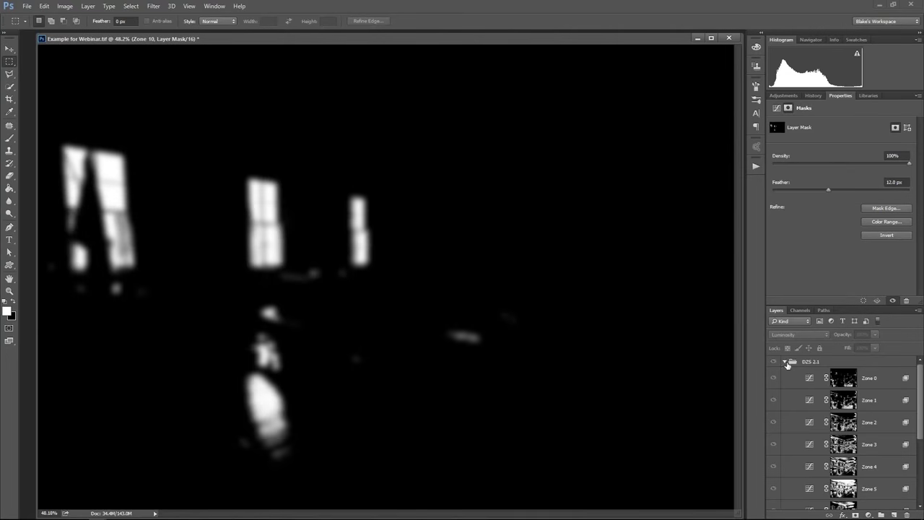
pyautogui.click(785, 361)
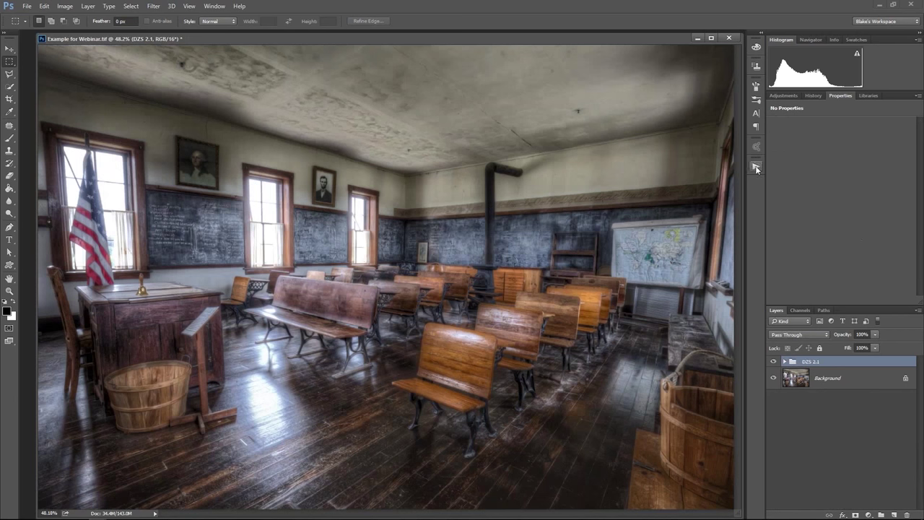
# Run The Color Zone System 2.1 action from the Digital Zone System 2.1 set and close the list of actions.
pyautogui.click(756, 168)
pyautogui.click(679, 371)
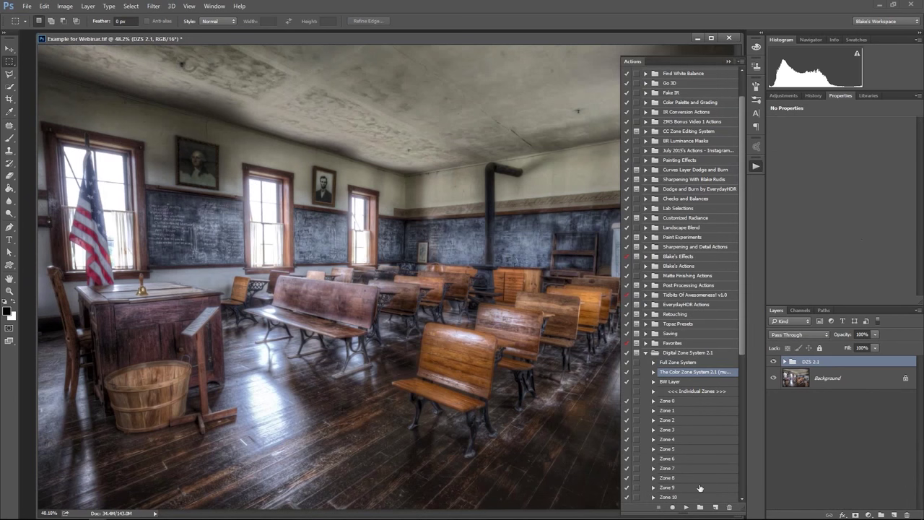
pyautogui.click(687, 507)
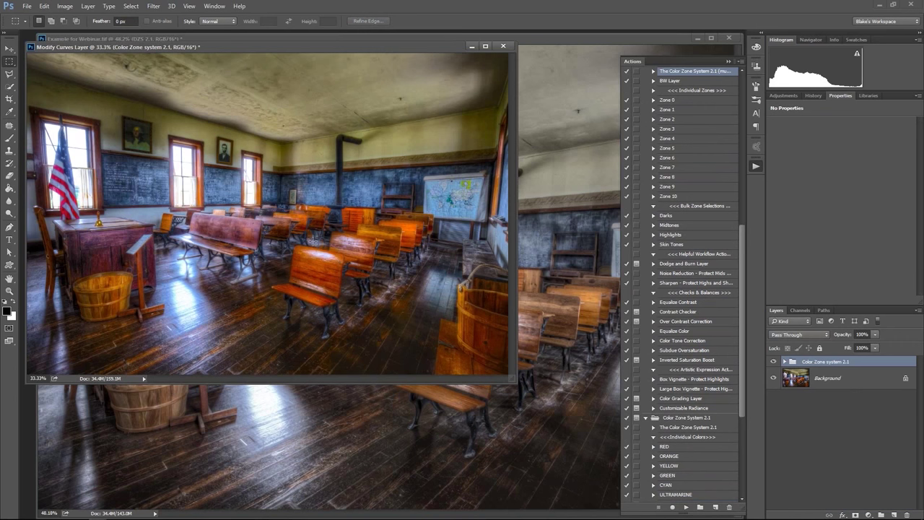
pyautogui.click(729, 61)
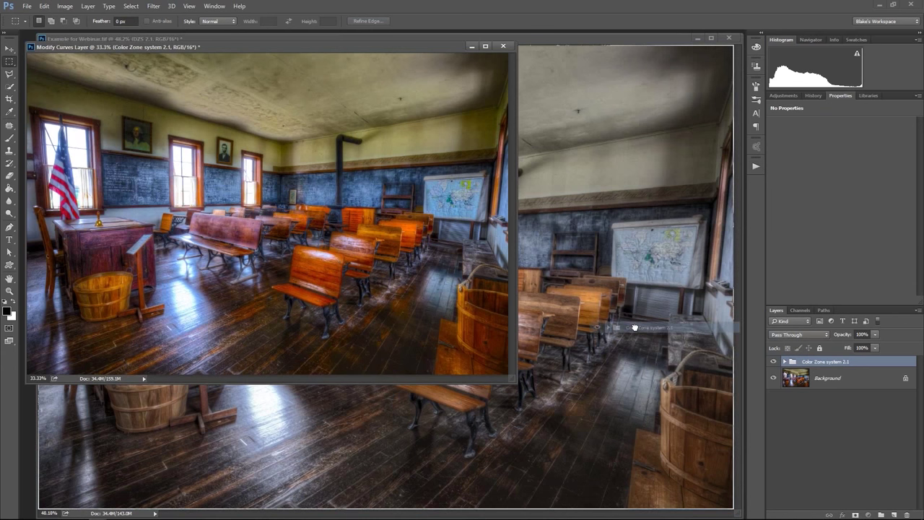
# Copy the Color Zone system 2.1 group into Example for Webinar.tif and close the Modify Curves Layer document without saving.
pyautogui.click(629, 325)
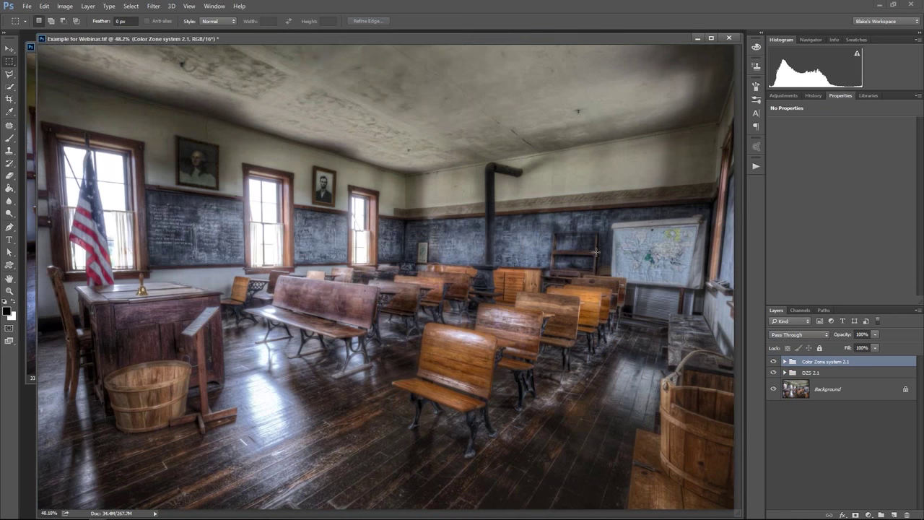
pyautogui.click(30, 145)
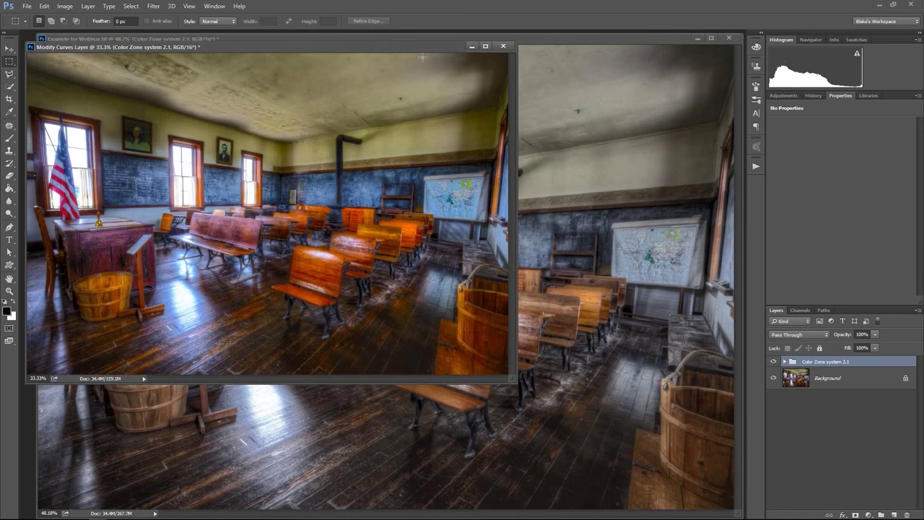
pyautogui.click(502, 46)
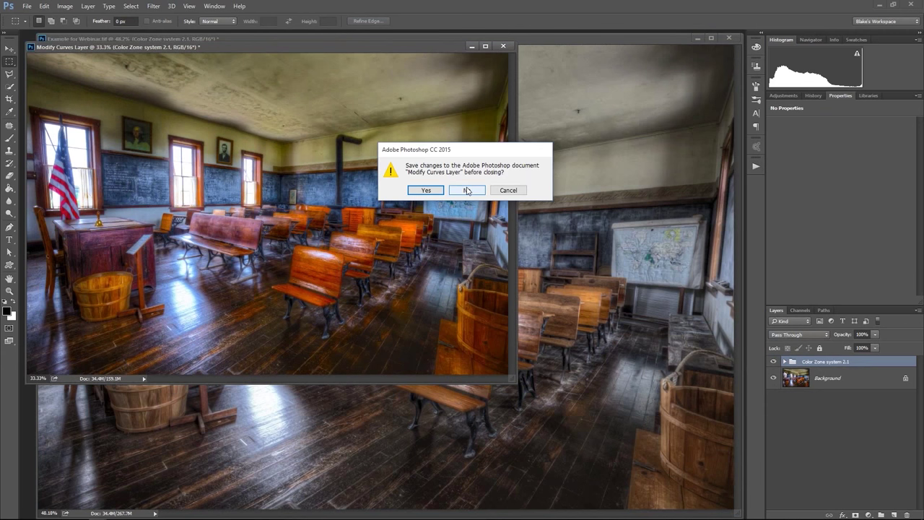
pyautogui.click(465, 190)
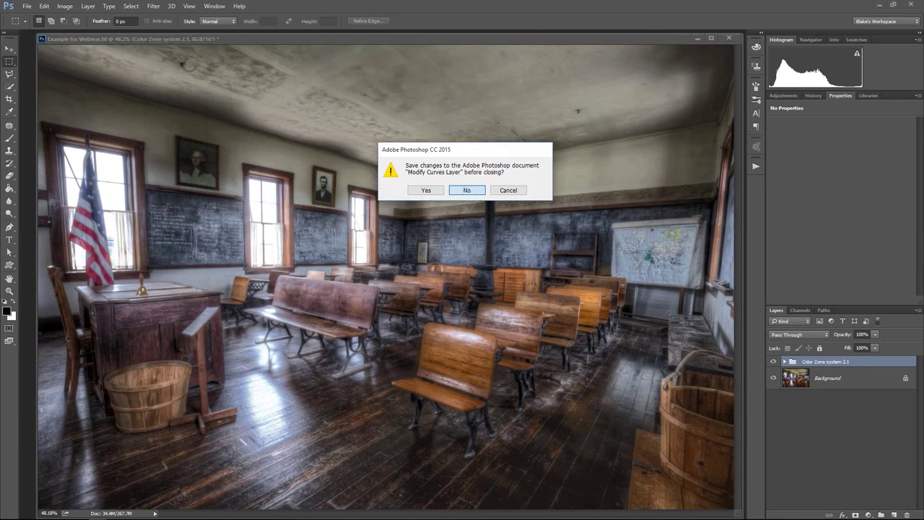
# Expand the Color Zone system 2.1 group, and check the RED layer's mask before opening its curve.
pyautogui.click(785, 362)
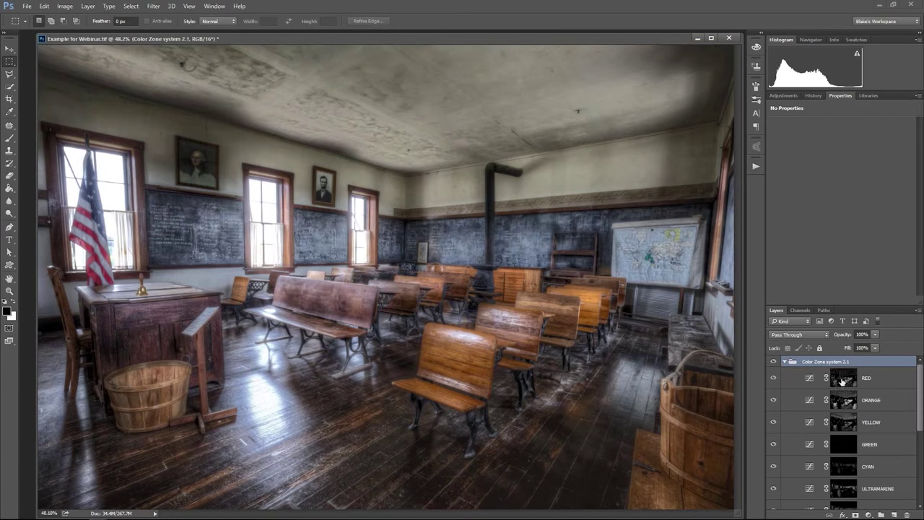
pyautogui.click(832, 381)
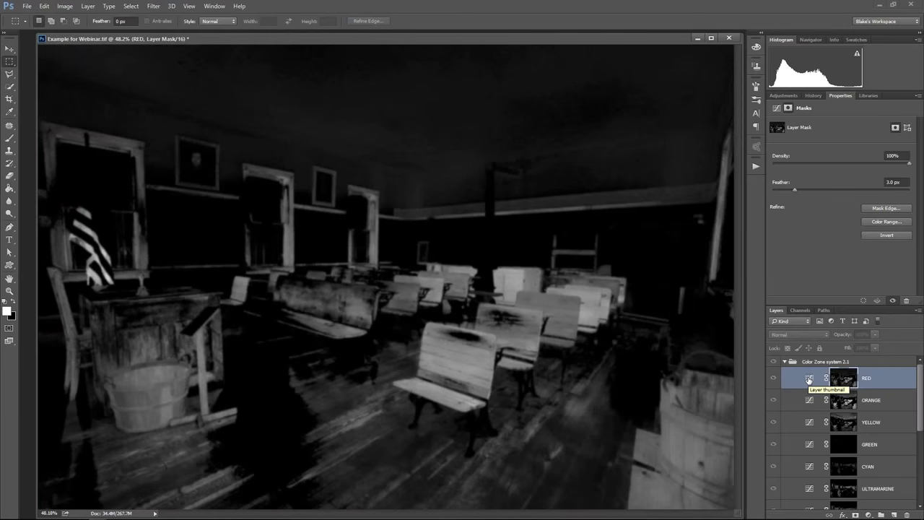
pyautogui.click(808, 379)
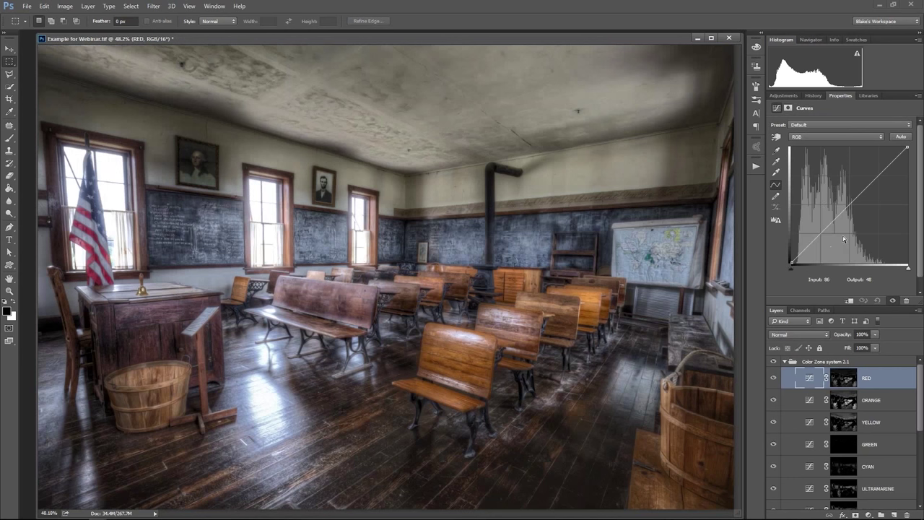
# Brighten the RED curve with a midtone point and an upper point at input 142, output 209, and hide the layer to compare.
pyautogui.moveTo(847, 205); pyautogui.dragTo(854, 181)
pyautogui.click(832, 202)
pyautogui.moveTo(832, 203)
pyautogui.mouseDown()
pyautogui.moveTo(866, 167)
pyautogui.moveTo(849, 206)
pyautogui.moveTo(839, 202)
pyautogui.mouseUp()
pyautogui.click(867, 172)
pyautogui.moveTo(868, 172); pyautogui.dragTo(856, 167)
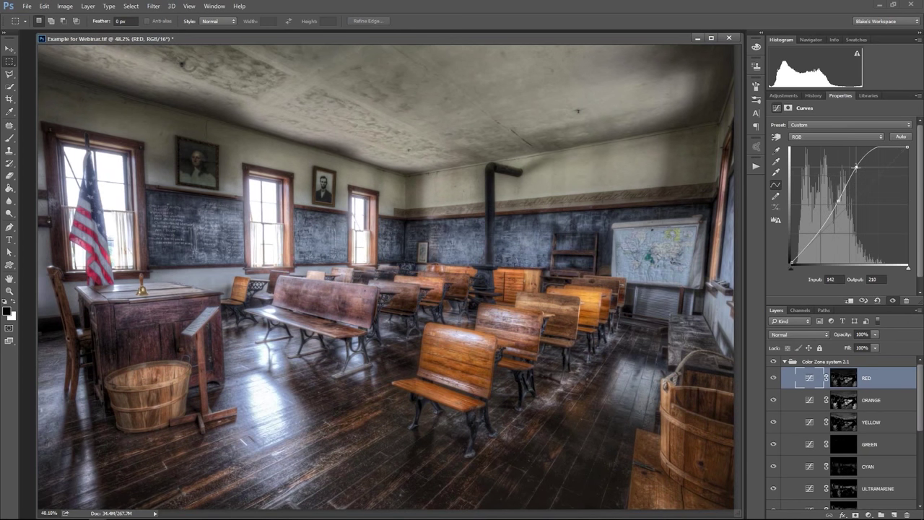
pyautogui.click(775, 378)
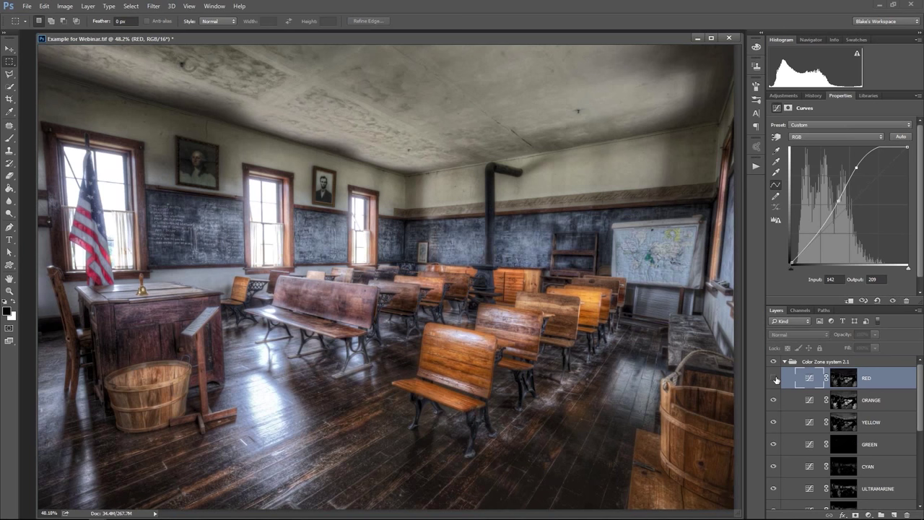
# Show the RED layer again, shape the ORANGE curve with points at input 50, output 73 and input 131, output 132, and check its mask.
pyautogui.click(775, 378)
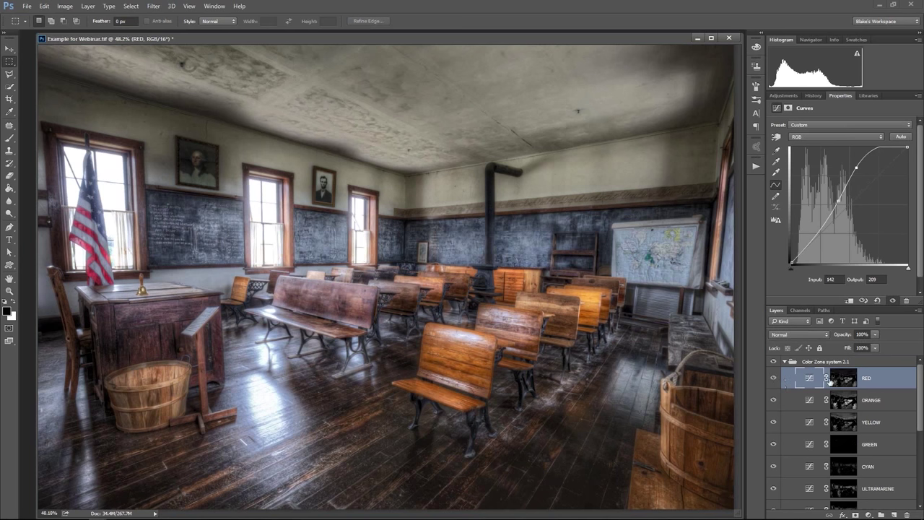
pyautogui.click(808, 399)
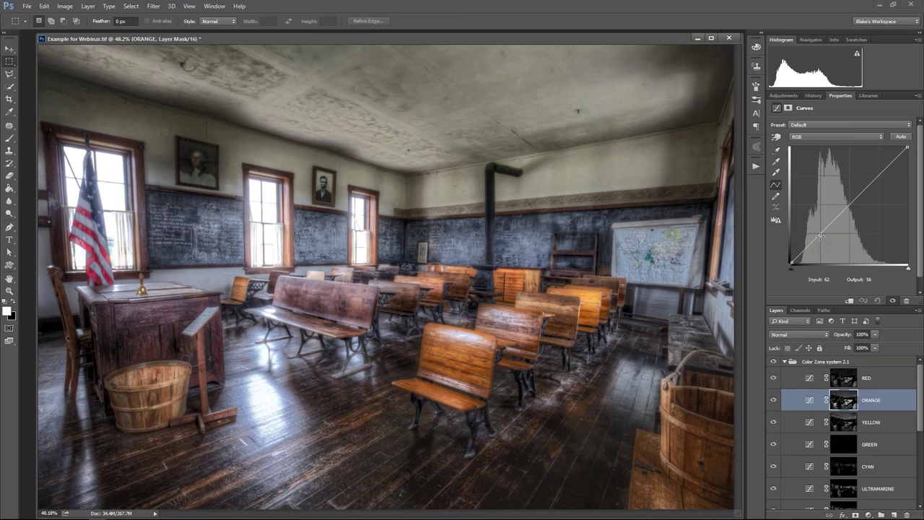
pyautogui.moveTo(820, 235); pyautogui.dragTo(815, 229)
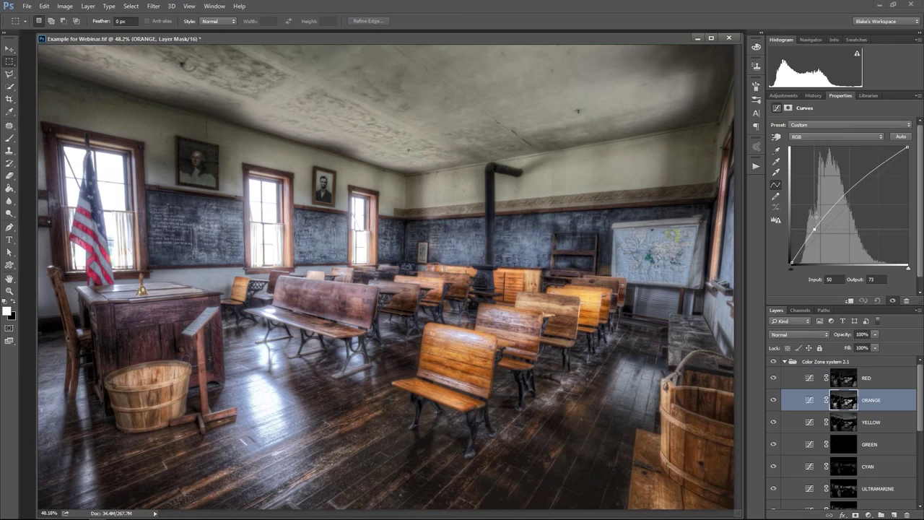
pyautogui.click(840, 196)
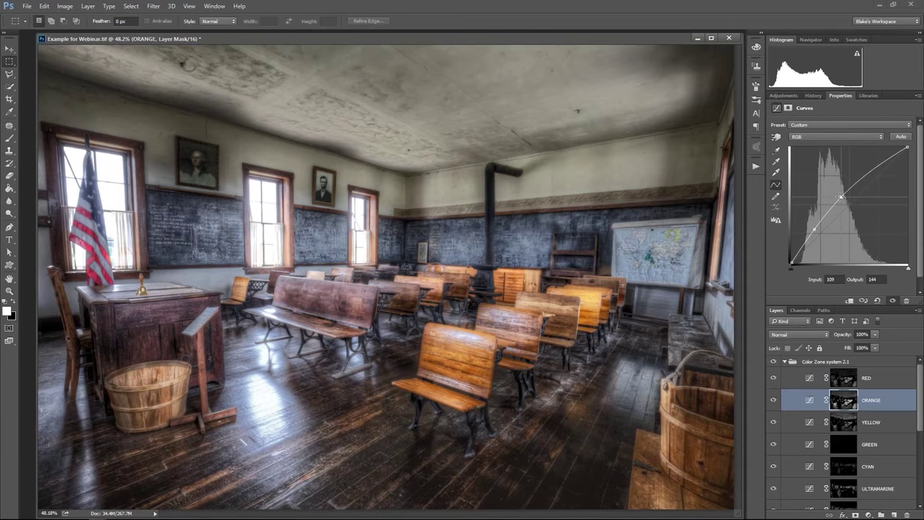
pyautogui.moveTo(841, 197); pyautogui.dragTo(851, 202)
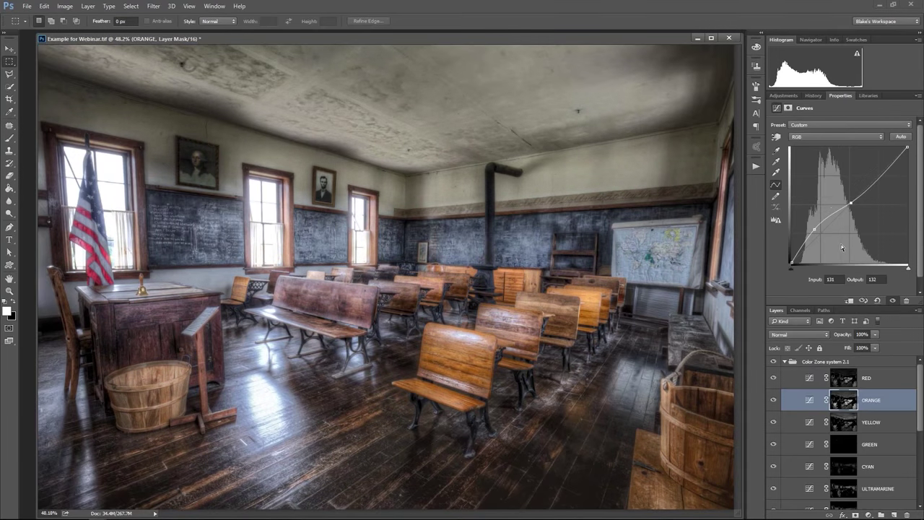
pyautogui.keyDown('alt'); pyautogui.click(843, 401); pyautogui.keyUp('alt')
pyautogui.keyDown('alt'); pyautogui.click(842, 402); pyautogui.keyUp('alt')
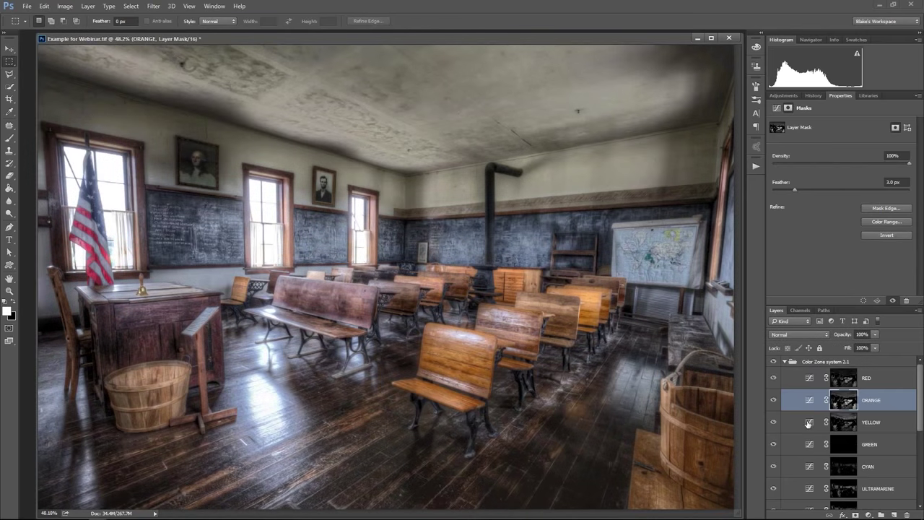
# Move the black point of the YELLOW layer's curve to input 32, output 0.
pyautogui.click(810, 422)
pyautogui.moveTo(791, 267)
pyautogui.mouseDown()
pyautogui.moveTo(824, 270)
pyautogui.moveTo(800, 278)
pyautogui.mouseUp()
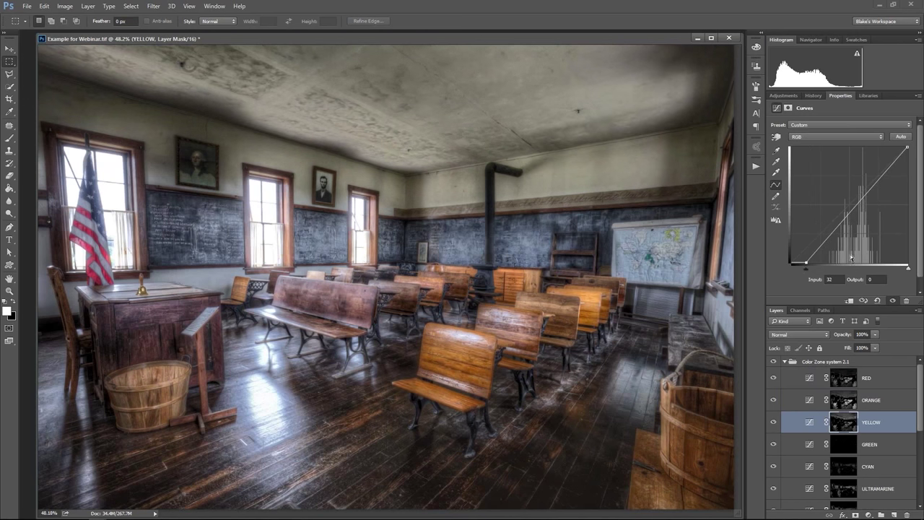
# Check the GREEN layer's mask, and brighten its curve with a point at input 112, output 158.
pyautogui.click(814, 449)
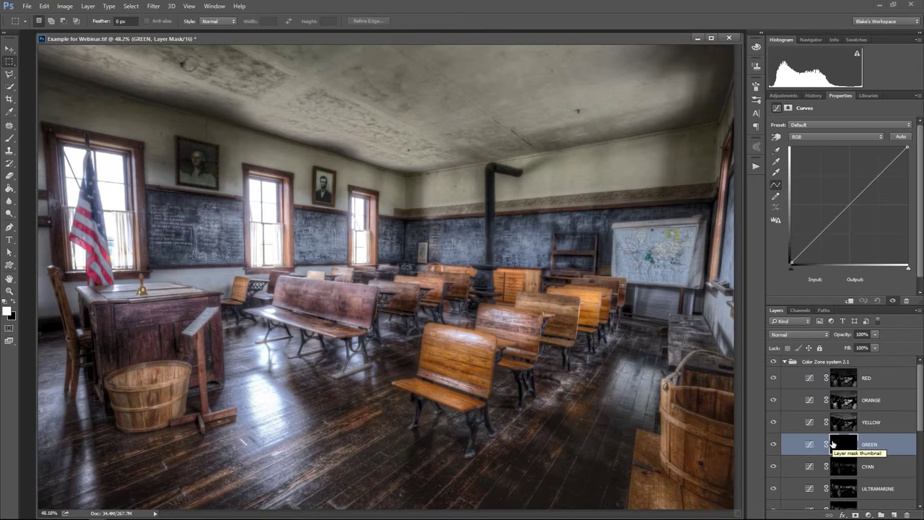
pyautogui.keyDown('alt'); pyautogui.click(841, 445); pyautogui.keyUp('alt')
pyautogui.click(809, 444)
pyautogui.moveTo(842, 212)
pyautogui.mouseDown()
pyautogui.moveTo(830, 179)
pyautogui.moveTo(862, 213)
pyautogui.moveTo(825, 178)
pyautogui.moveTo(868, 232)
pyautogui.moveTo(851, 216)
pyautogui.mouseUp()
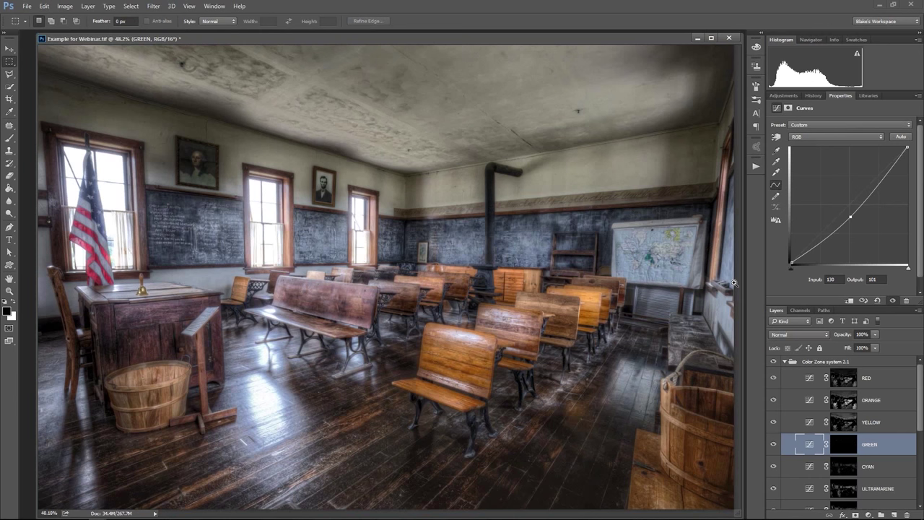
pyautogui.hotkey('ctrl', '0')
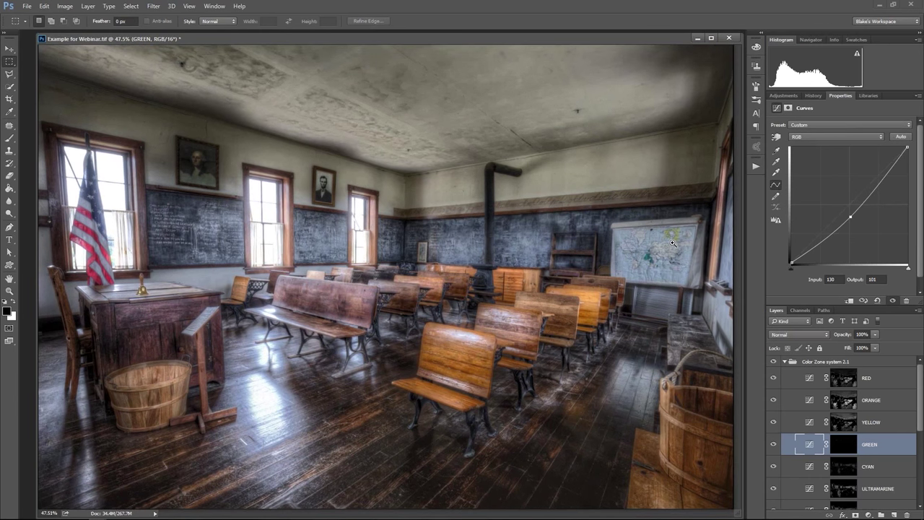
pyautogui.scroll(2, 679, 246)
pyautogui.scroll(3, 679, 246)
pyautogui.moveTo(851, 216); pyautogui.dragTo(815, 189)
pyautogui.hotkey('ctrl', '0')
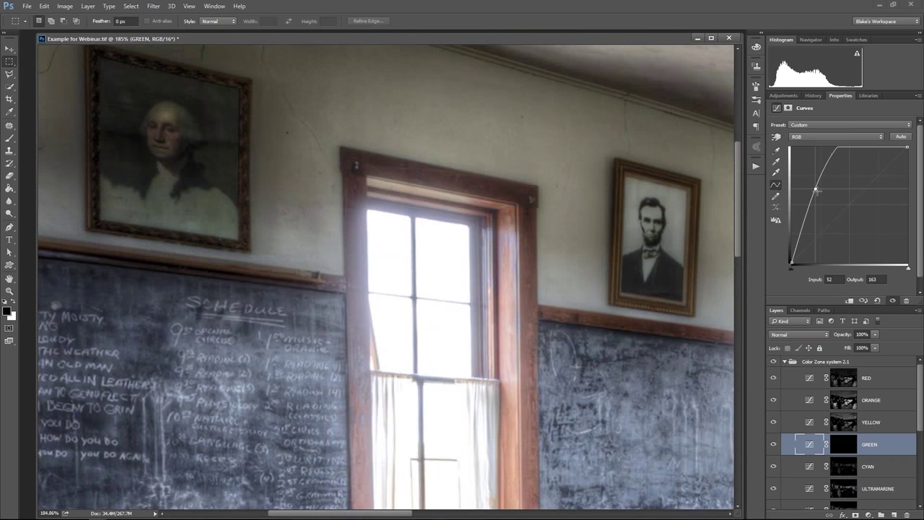
pyautogui.moveTo(815, 189); pyautogui.dragTo(843, 192)
pyautogui.hotkey('ctrl', '0')
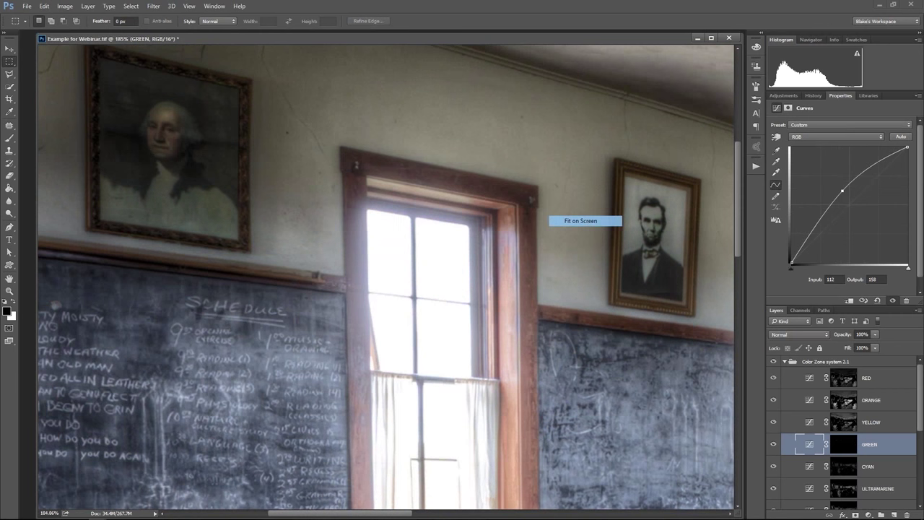
# Darken the CYAN curve with a low point and one at input 158, output 134, and the ULTRAMARINE curve at input 95, output 60.
pyautogui.scroll(-3, 843, 412)
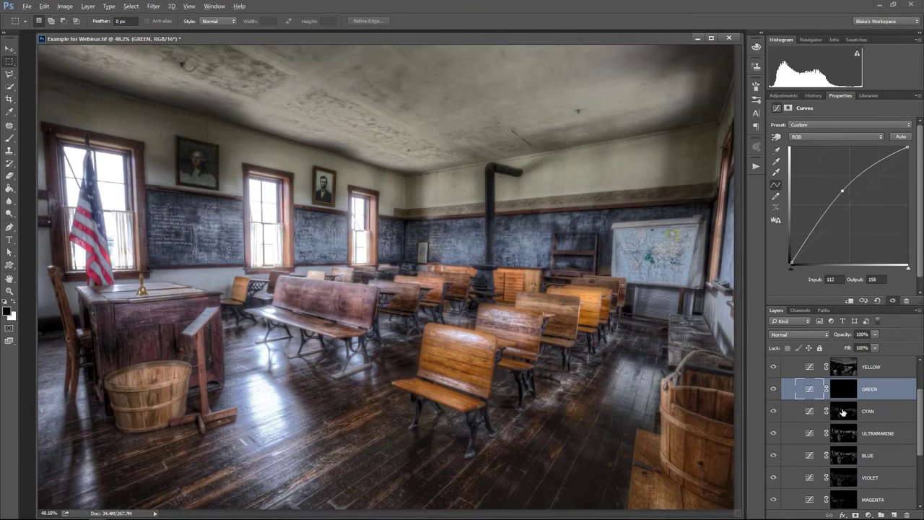
pyautogui.keyDown('alt'); pyautogui.click(843, 412); pyautogui.keyUp('alt')
pyautogui.click(804, 414)
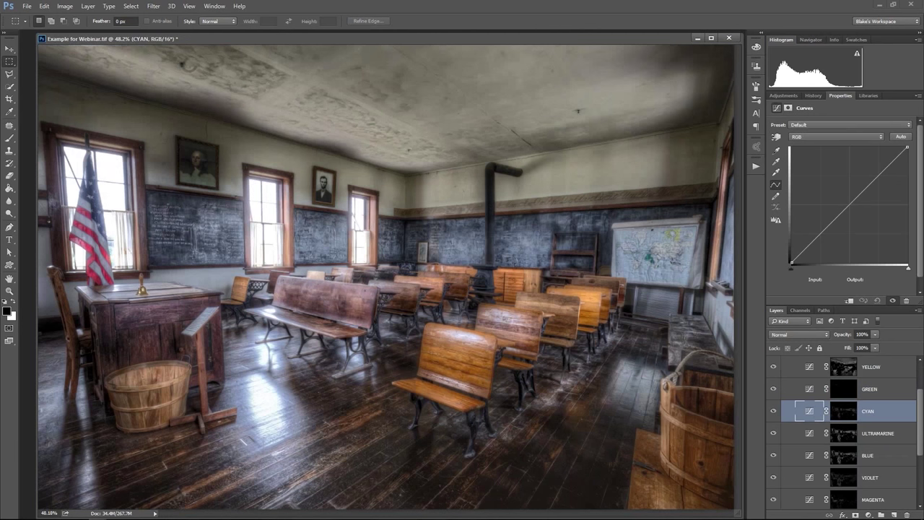
pyautogui.moveTo(825, 229); pyautogui.dragTo(863, 195)
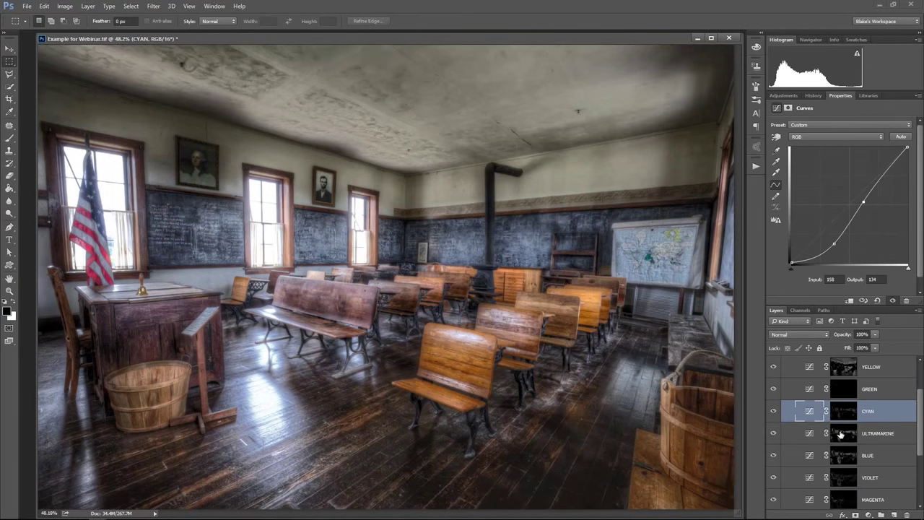
pyautogui.click(838, 433)
pyautogui.moveTo(826, 231); pyautogui.dragTo(836, 236)
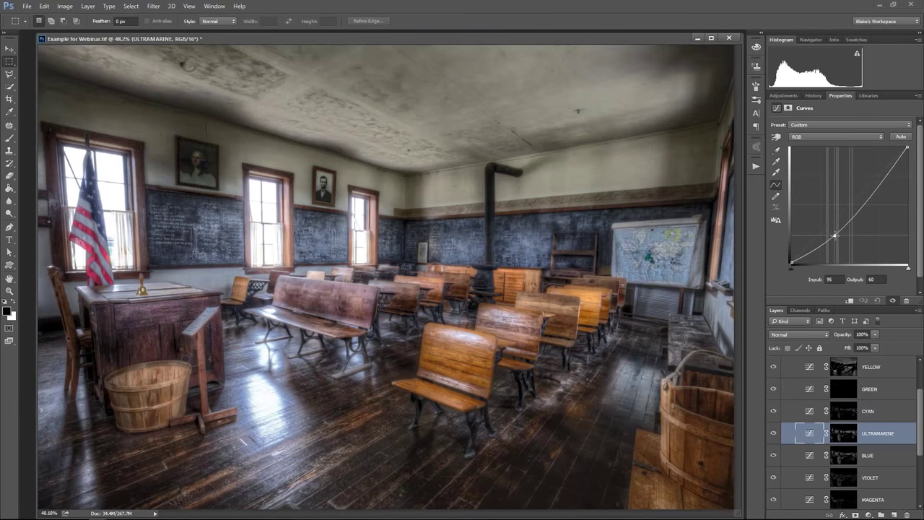
# Darken the BLUE layer's curve with a point at input 94, output 64, and anchor the brighter tones with a second point.
pyautogui.keyDown('alt'); pyautogui.click(844, 466); pyautogui.keyUp('alt')
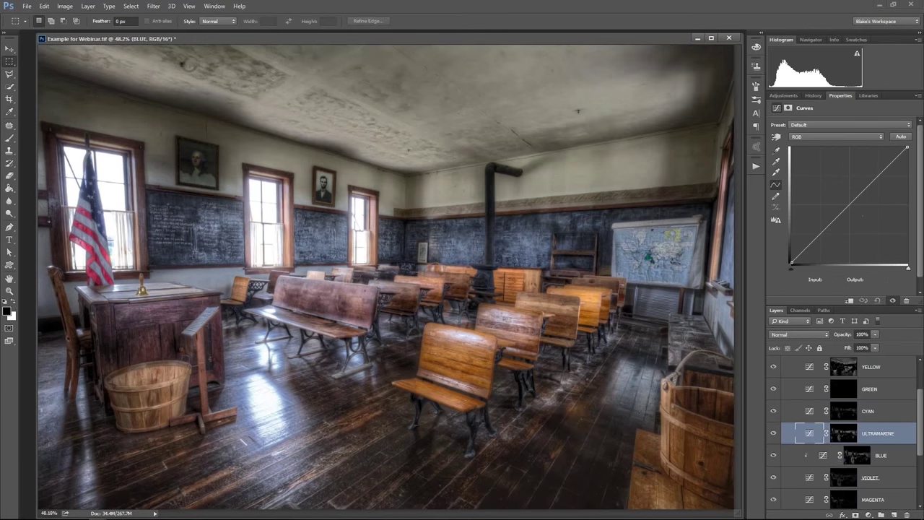
pyautogui.keyDown('alt'); pyautogui.click(844, 466); pyautogui.keyUp('alt')
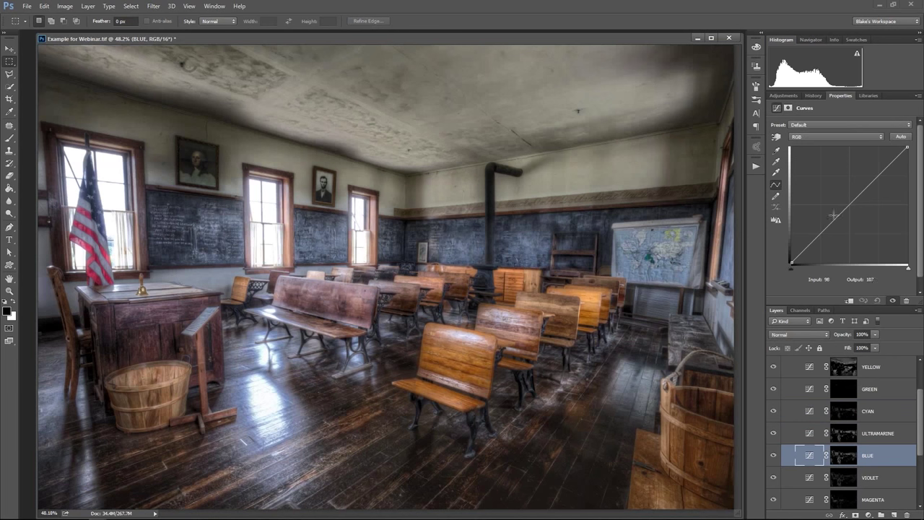
pyautogui.click(836, 222)
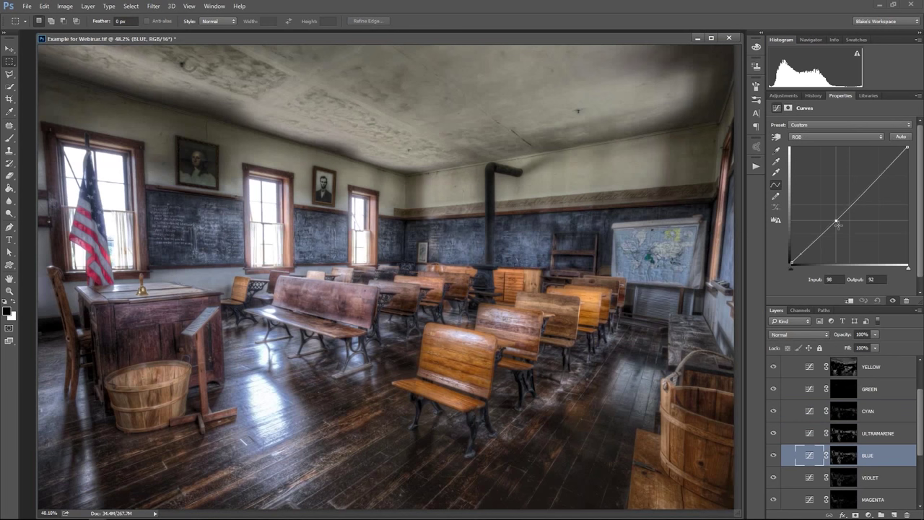
pyautogui.moveTo(839, 225)
pyautogui.mouseDown()
pyautogui.moveTo(846, 233)
pyautogui.moveTo(831, 236)
pyautogui.mouseUp()
pyautogui.click(867, 201)
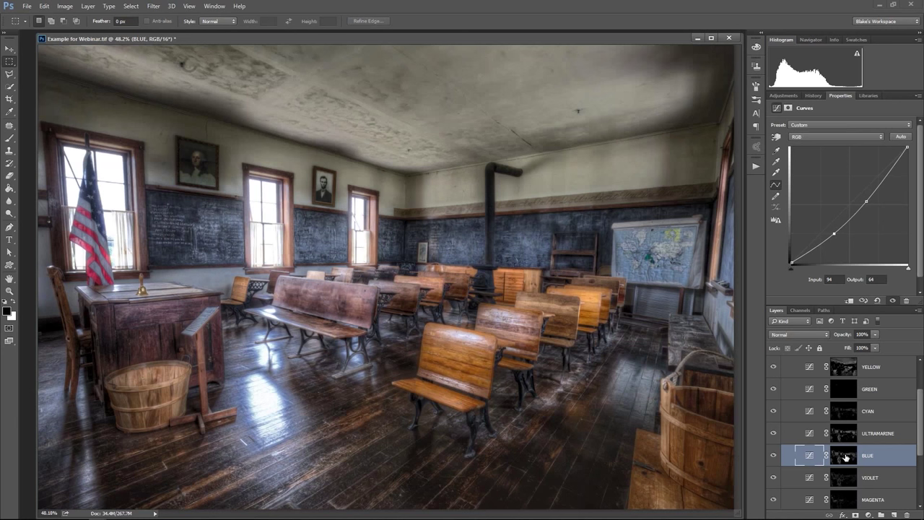
# Lower the midtones of the Blue channel in the BLUE layer's curve.
pyautogui.click(816, 136)
pyautogui.click(812, 163)
pyautogui.click(848, 212)
pyautogui.moveTo(850, 208); pyautogui.dragTo(856, 214)
pyautogui.click(853, 215)
pyautogui.moveTo(853, 214)
pyautogui.mouseDown()
pyautogui.moveTo(846, 212)
pyautogui.moveTo(857, 226)
pyautogui.moveTo(853, 217)
pyautogui.mouseUp()
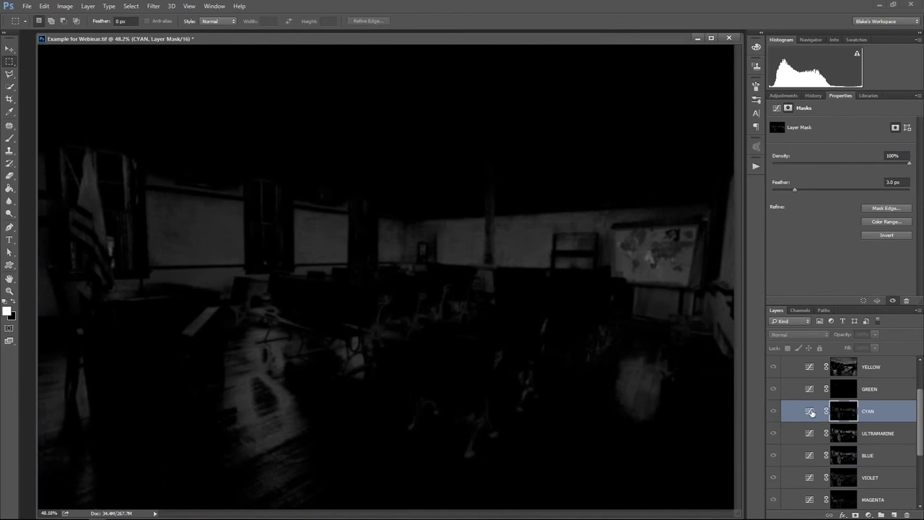
# Lower the Blue channel of the CYAN layer's curve with a point at input 144, output 95.
pyautogui.click(776, 111)
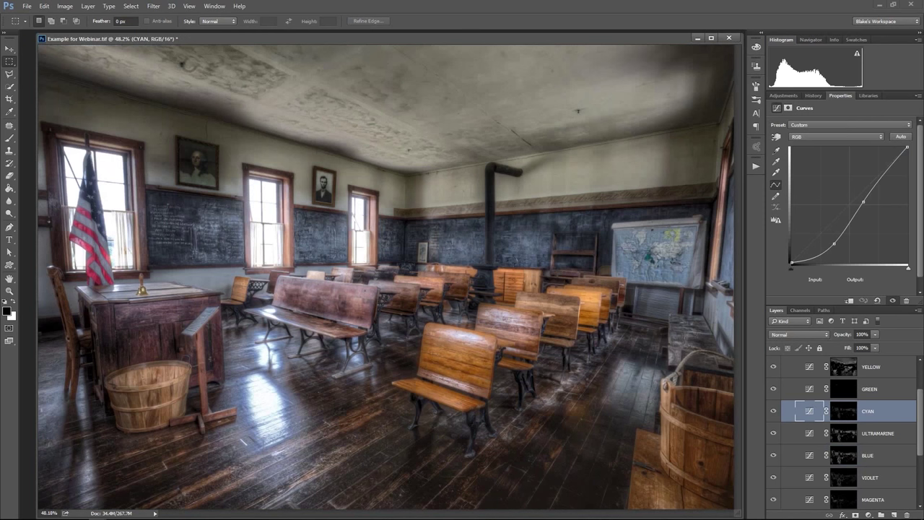
pyautogui.click(833, 137)
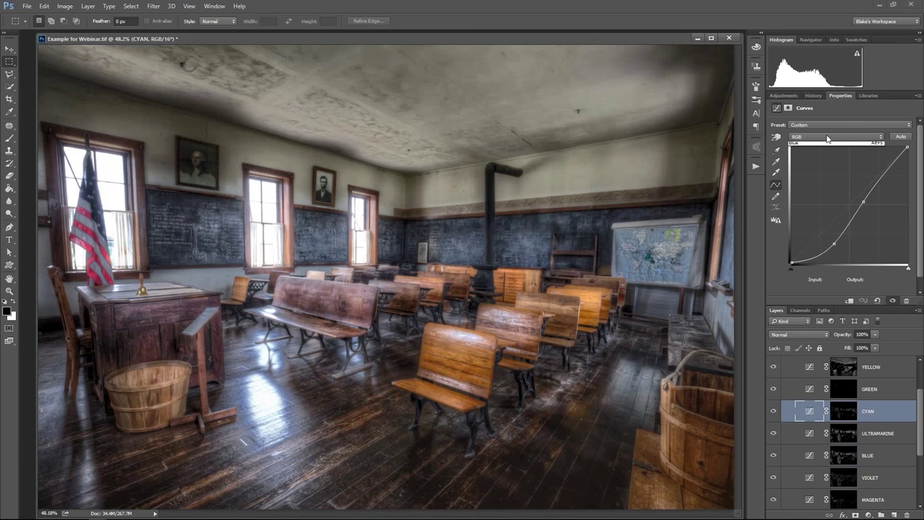
pyautogui.click(824, 165)
pyautogui.click(849, 208)
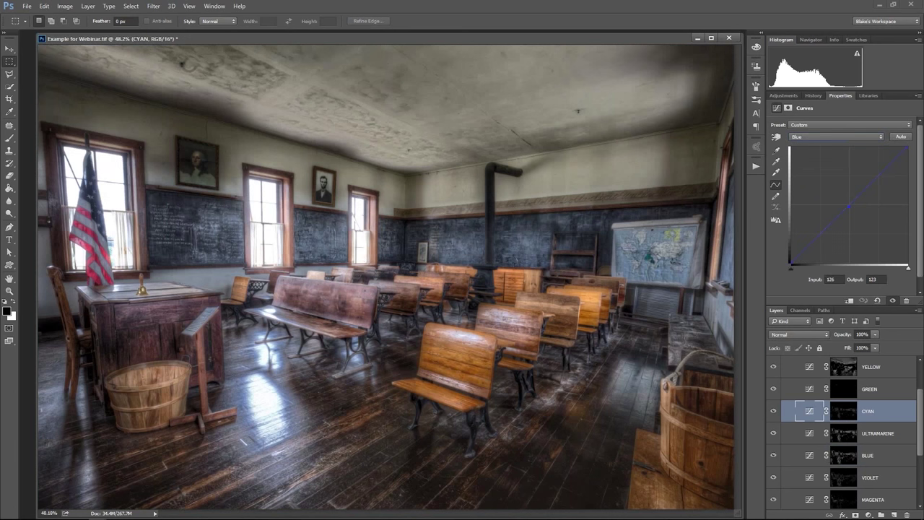
pyautogui.moveTo(848, 208); pyautogui.dragTo(864, 221)
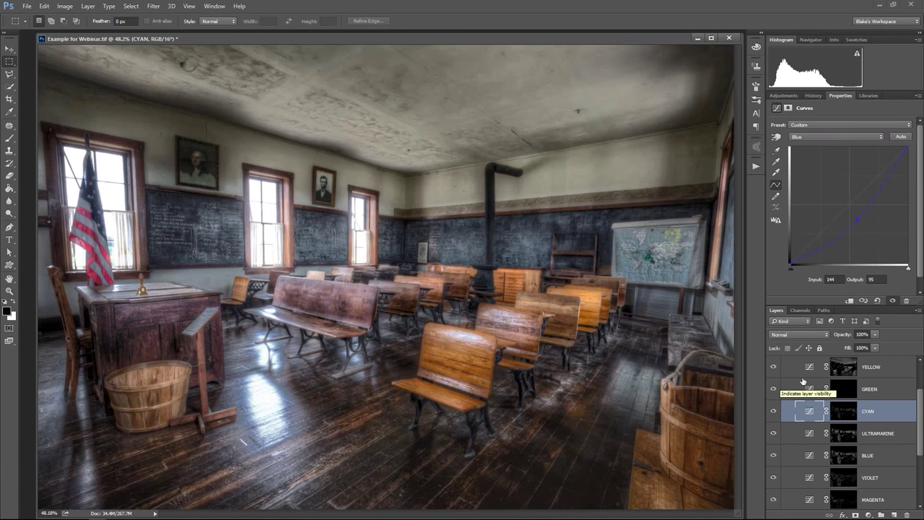
# Collapse the Color Zone system 2.1 group, and hide and show it to compare the color changes.
pyautogui.scroll(3, 803, 380)
pyautogui.click(785, 362)
pyautogui.click(774, 362)
pyautogui.click(774, 362)
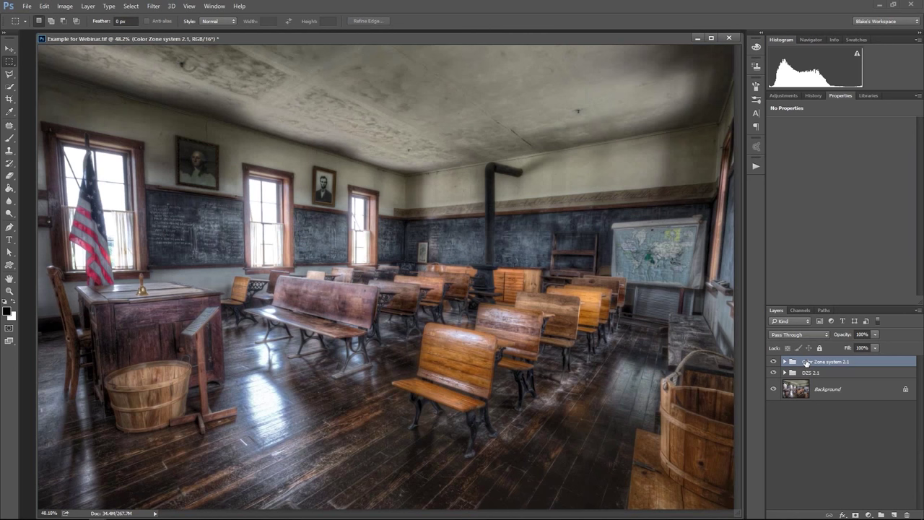
# Stamp all visible layers into a new layer on top and name it Detail.
pyautogui.hotkey('ctrl', 'shift', 'alt', 'e')
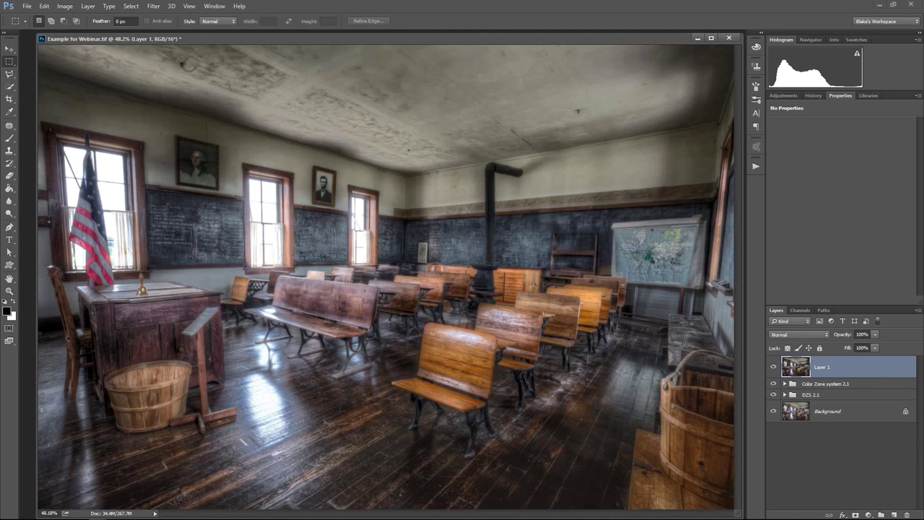
pyautogui.doubleClick(823, 366)
pyautogui.write('Detail')
pyautogui.press('Return')
# Open the Detail layer in the Topaz Detail 3 filter and set the preview zoom to 50%.
pyautogui.click(152, 5)
pyautogui.moveTo(217, 217)
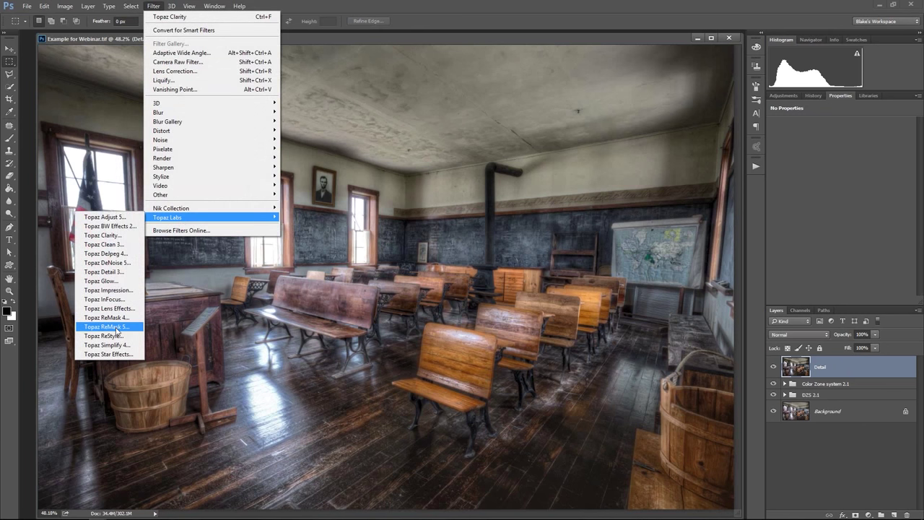
pyautogui.click(105, 271)
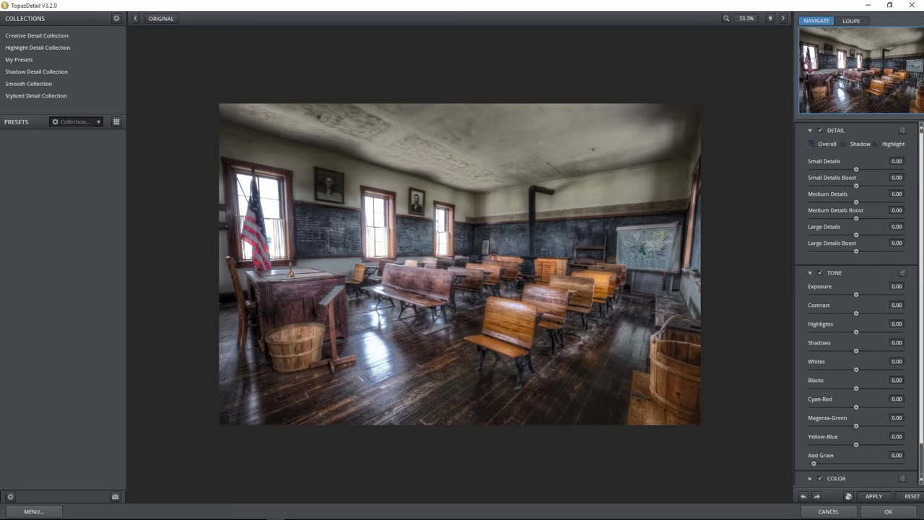
pyautogui.click(744, 18)
pyautogui.click(748, 70)
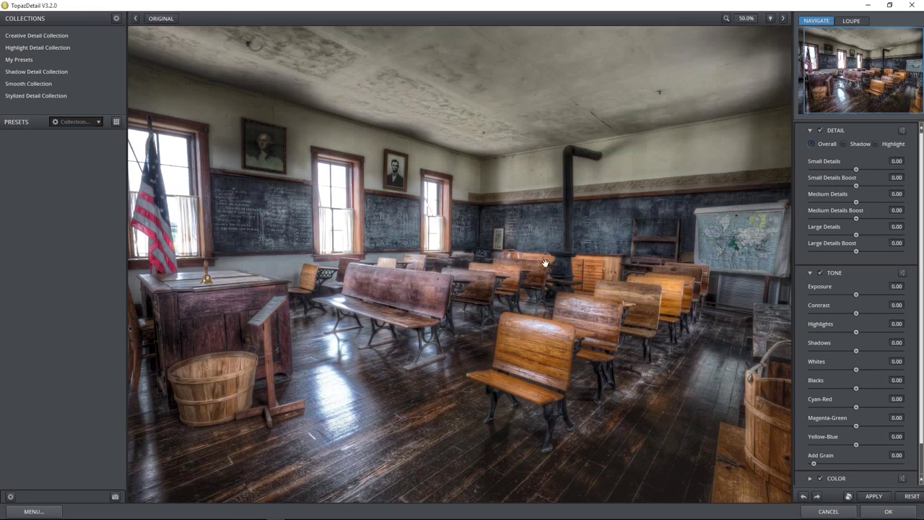
# Set the overall Small Details to 0.24, Medium Details to 0.26 and Large Details to 0.19.
pyautogui.moveTo(856, 169); pyautogui.dragTo(870, 170)
pyautogui.moveTo(881, 176); pyautogui.dragTo(870, 170)
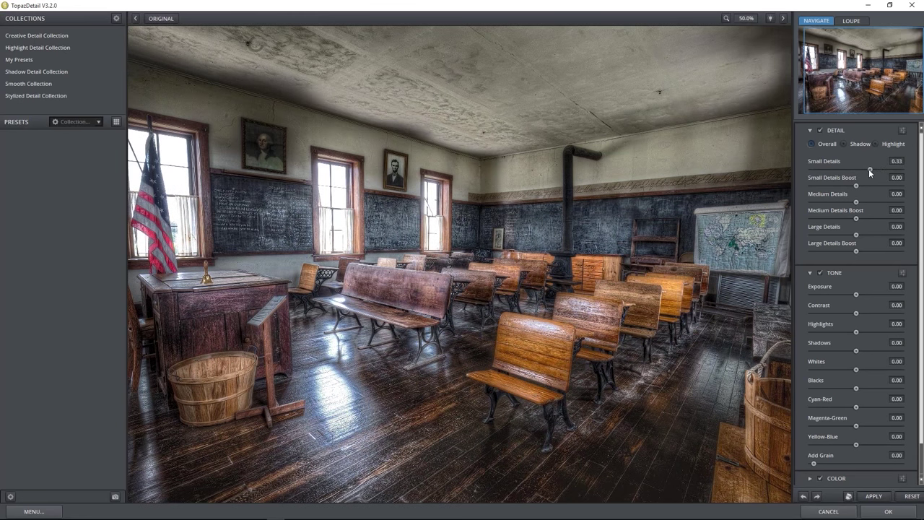
pyautogui.moveTo(878, 174)
pyautogui.mouseDown()
pyautogui.moveTo(858, 177)
pyautogui.moveTo(881, 170)
pyautogui.moveTo(907, 181)
pyautogui.moveTo(871, 182)
pyautogui.mouseUp()
pyautogui.moveTo(883, 199); pyautogui.dragTo(865, 234)
pyautogui.moveTo(872, 169); pyautogui.dragTo(865, 172)
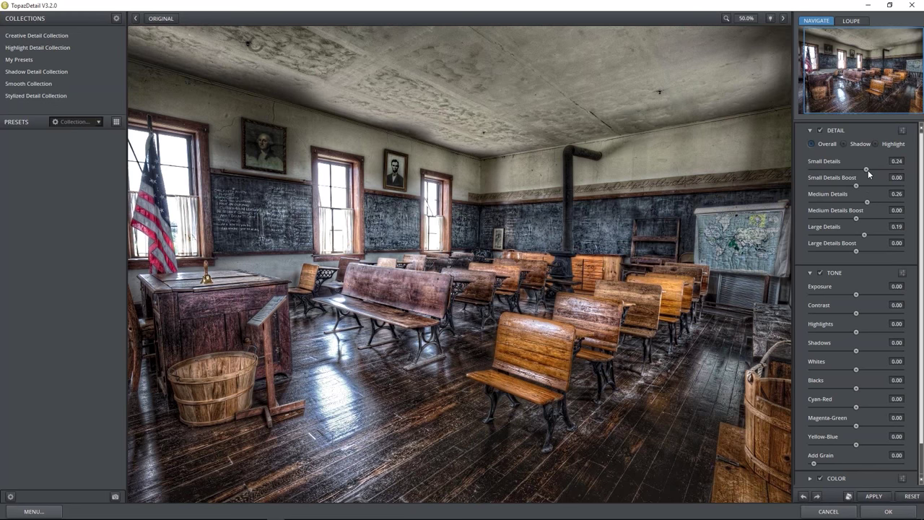
# Fine-tune the small, medium and large detail amounts, and apply the filter to the Detail layer.
pyautogui.moveTo(866, 167); pyautogui.dragTo(866, 168)
pyautogui.moveTo(868, 205); pyautogui.dragTo(867, 206)
pyautogui.click(870, 235)
pyautogui.click(843, 296)
pyautogui.click(844, 295)
pyautogui.click(810, 273)
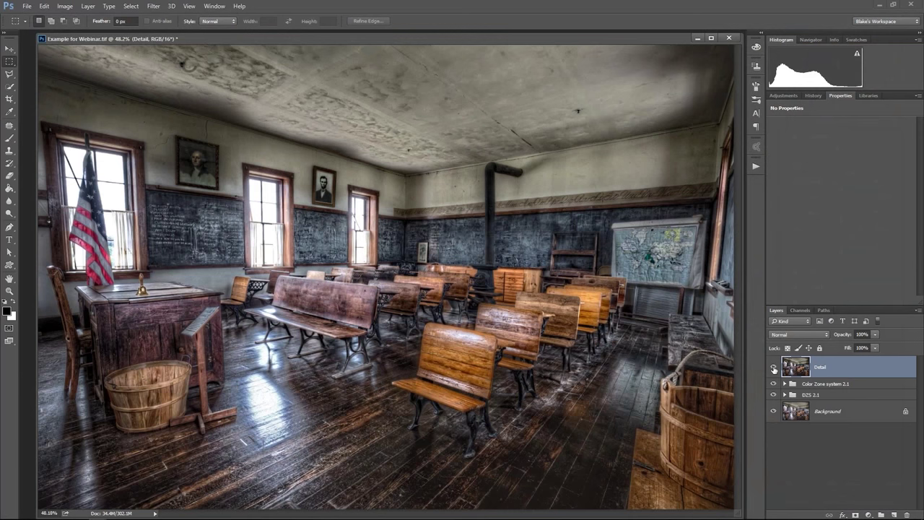
# Compare the image with and without the Detail layer, and raise its Underlying Layer shadow limit to 77 in the Blend If options.
pyautogui.click(772, 367)
pyautogui.click(772, 367)
pyautogui.press('m')
pyautogui.doubleClick(894, 373)
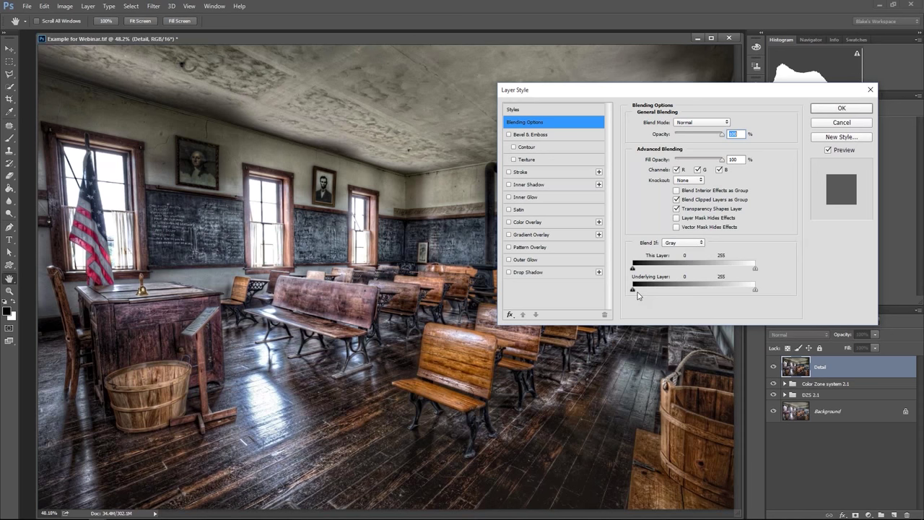
pyautogui.moveTo(637, 290); pyautogui.dragTo(678, 303)
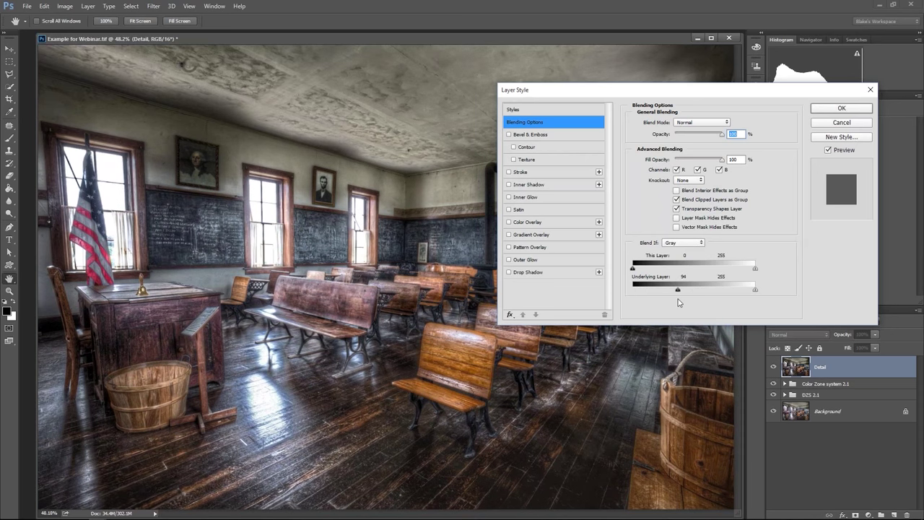
pyautogui.moveTo(678, 302); pyautogui.dragTo(669, 302)
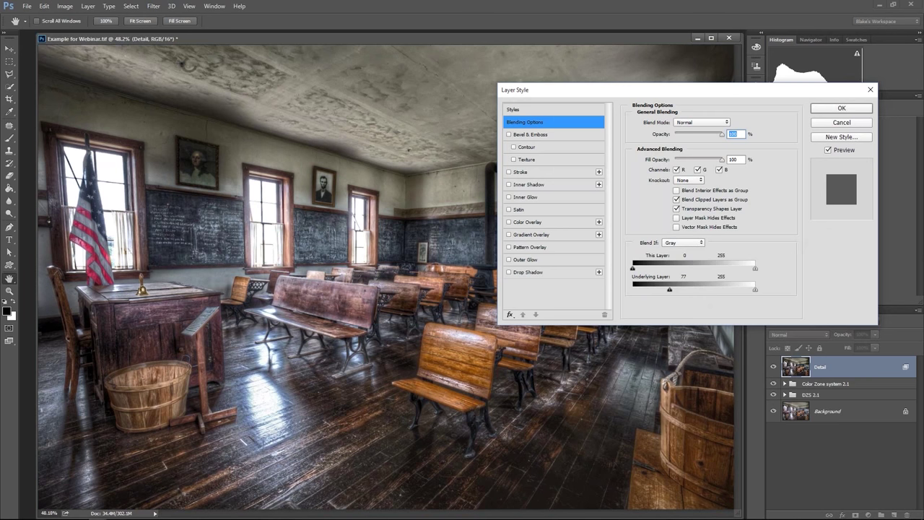
# Set the Detail layer's Underlying Layer blending to 0/165 for shadows and 47/255 for highlights, and apply it.
pyautogui.keyDown('ctrl'); pyautogui.click(484, 393); pyautogui.keyUp('ctrl')
pyautogui.keyDown('ctrl'); pyautogui.click(484, 394); pyautogui.keyUp('ctrl')
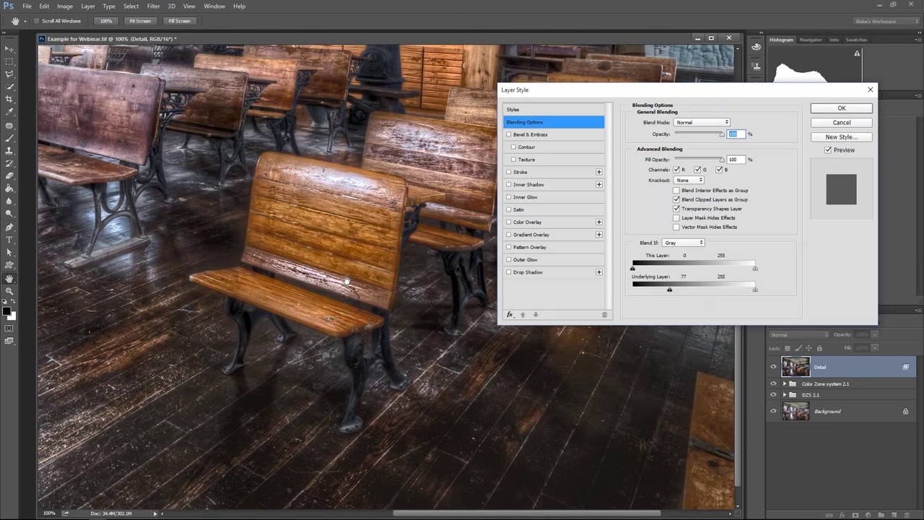
pyautogui.moveTo(347, 281); pyautogui.dragTo(355, 305)
pyautogui.moveTo(669, 289); pyautogui.dragTo(632, 292)
pyautogui.moveTo(755, 290); pyautogui.dragTo(655, 298)
pyautogui.press('Return')
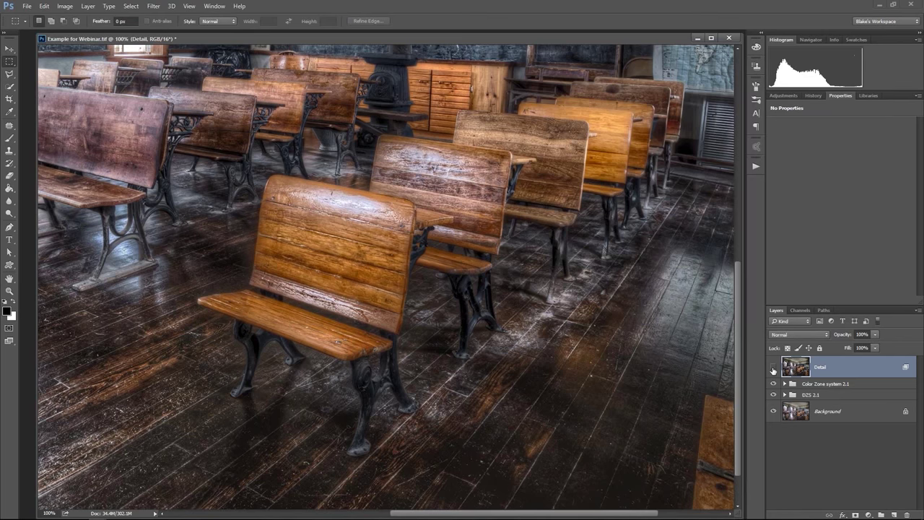
# Fit the image on screen and compare the history states before and after the Detail layer's blending change.
pyautogui.rightClick(551, 291)
pyautogui.click(583, 296)
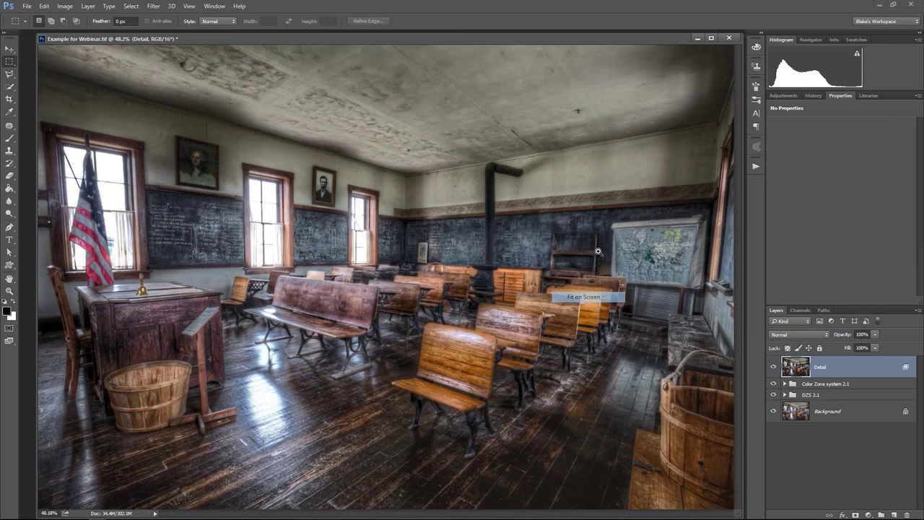
pyautogui.click(813, 95)
pyautogui.click(816, 279)
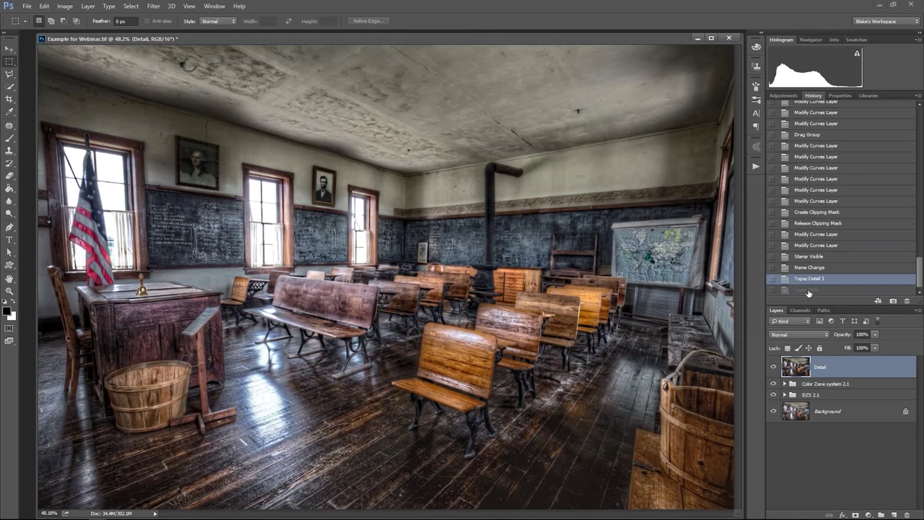
pyautogui.click(809, 290)
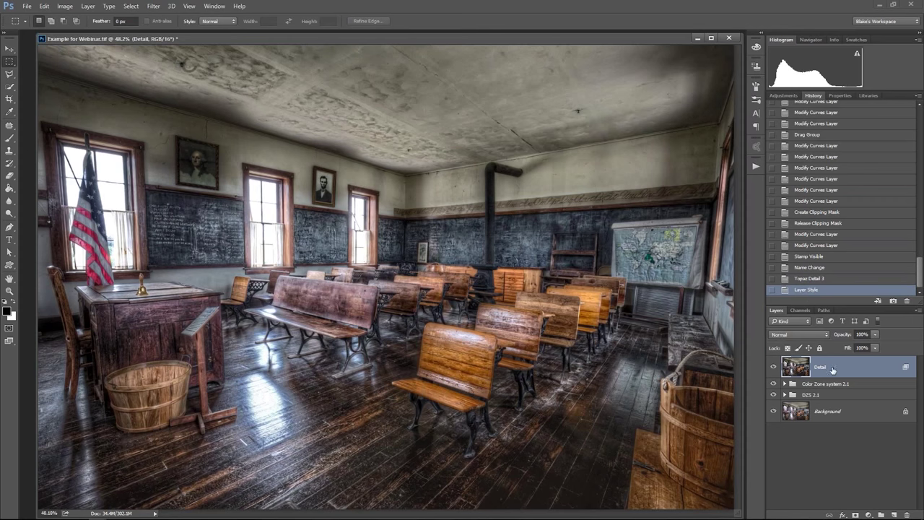
# Isolate the Detail layer and set its This Layer shadow blending to a split range of 0/40.
pyautogui.keyDown('alt'); pyautogui.click(773, 369); pyautogui.keyUp('alt')
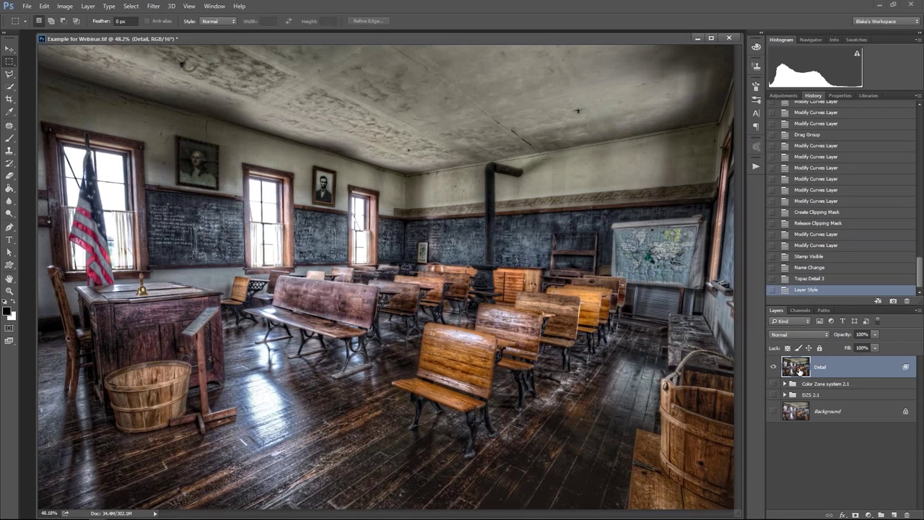
pyautogui.press('m')
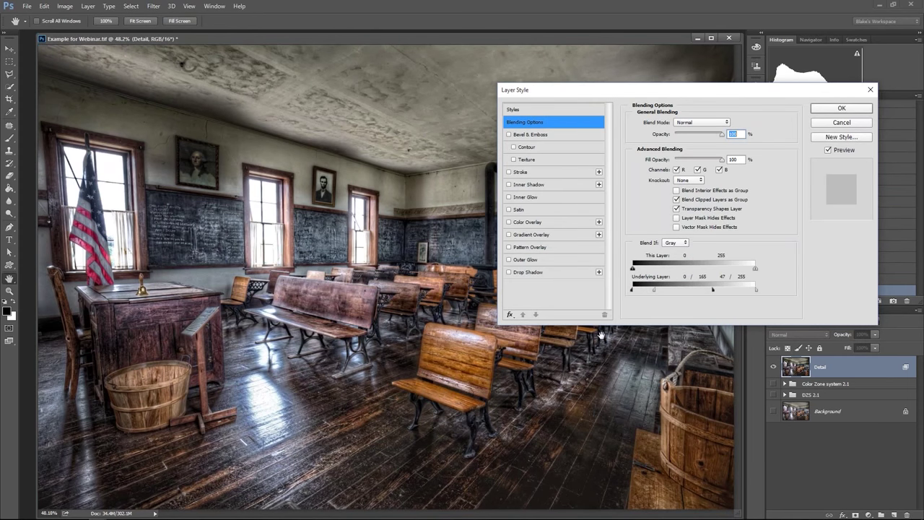
pyautogui.moveTo(633, 268); pyautogui.dragTo(651, 273)
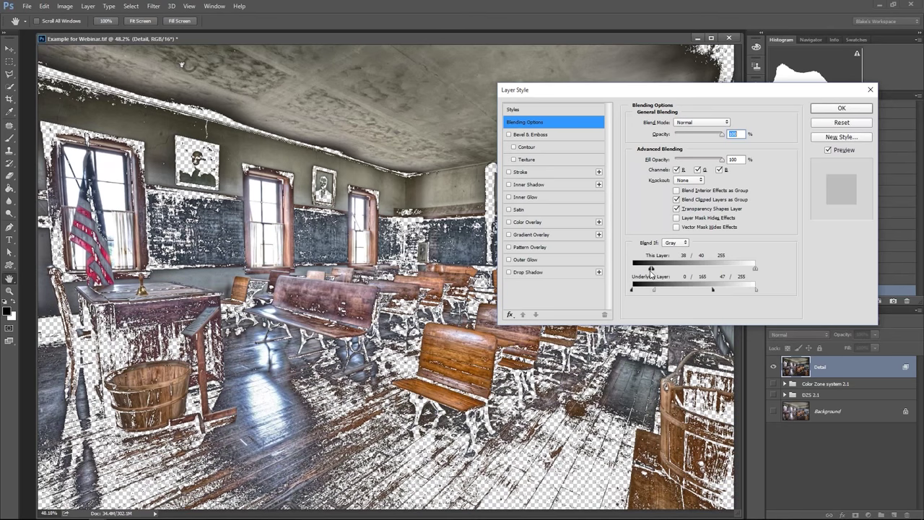
pyautogui.keyDown('alt'); pyautogui.moveTo(651, 271); pyautogui.dragTo(633, 273); pyautogui.keyUp('alt')
pyautogui.moveTo(652, 270); pyautogui.dragTo(659, 271)
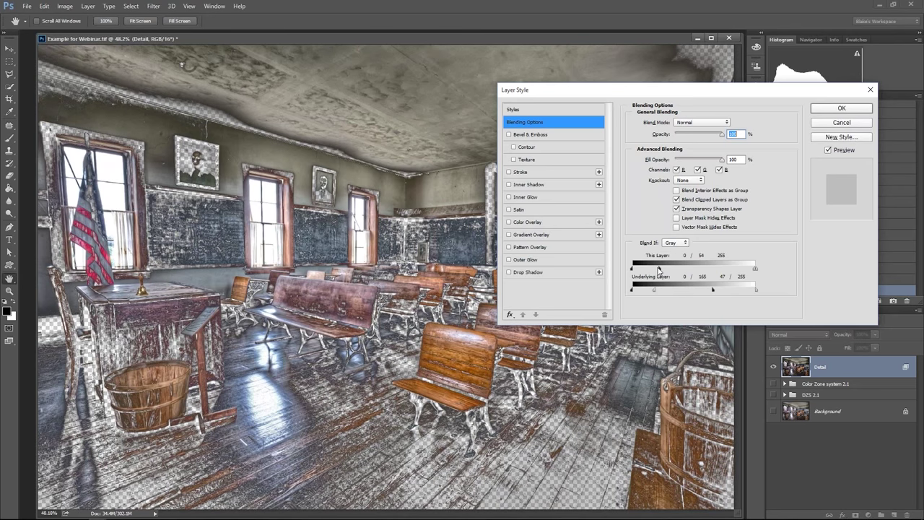
pyautogui.moveTo(658, 268); pyautogui.dragTo(653, 270)
# Split the Detail layer's This Layer highlights at 120/255, apply the blending options, and show all layers again.
pyautogui.moveTo(756, 269); pyautogui.dragTo(698, 271)
pyautogui.moveTo(755, 268)
pyautogui.mouseDown()
pyautogui.moveTo(736, 274)
pyautogui.moveTo(751, 273)
pyautogui.mouseUp()
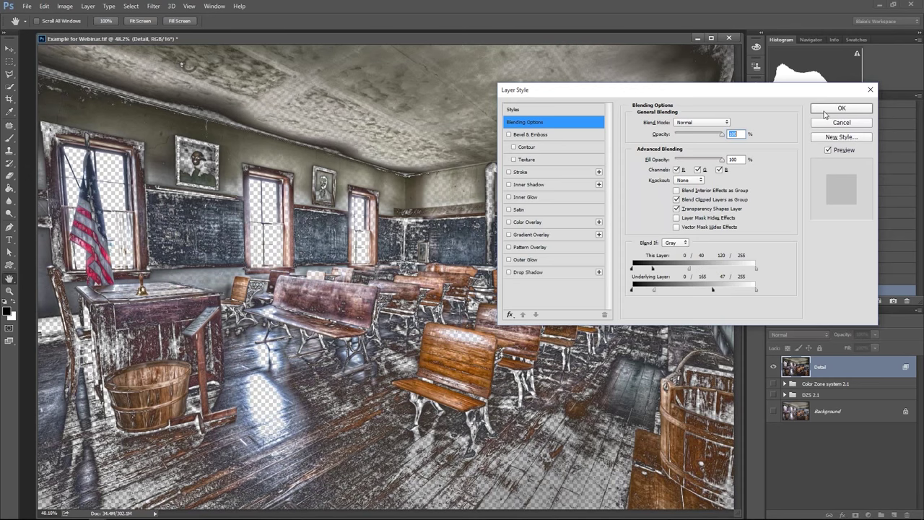
pyautogui.press('Return')
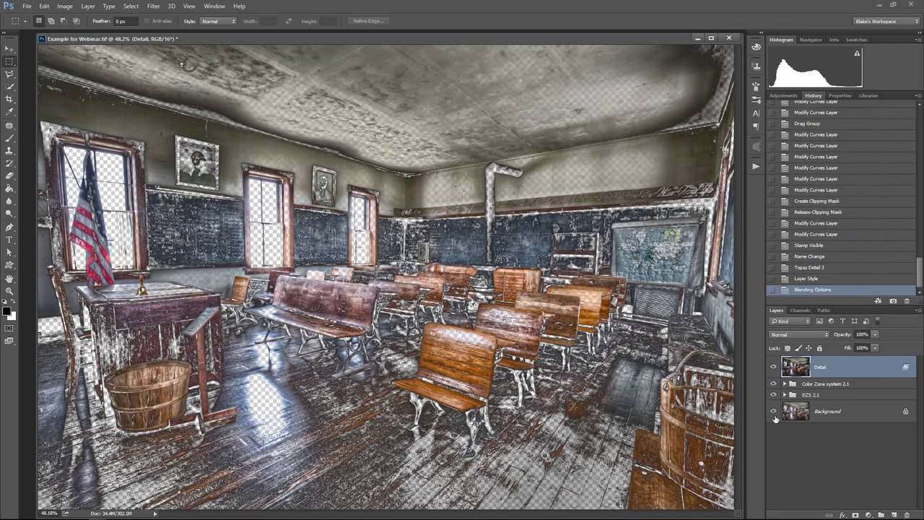
pyautogui.click(773, 411)
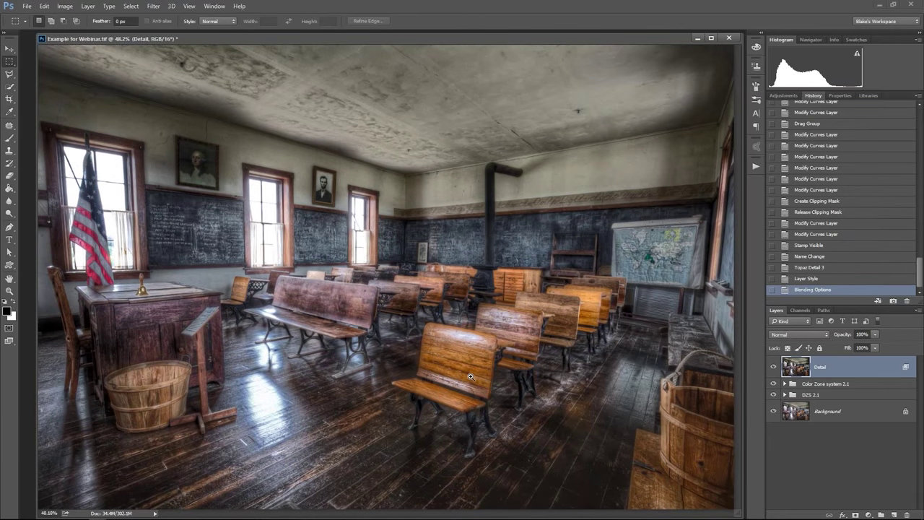
# Examine the Detail layer's effect on the front desks up close, and return to the full image.
pyautogui.moveTo(504, 395); pyautogui.dragTo(773, 369)
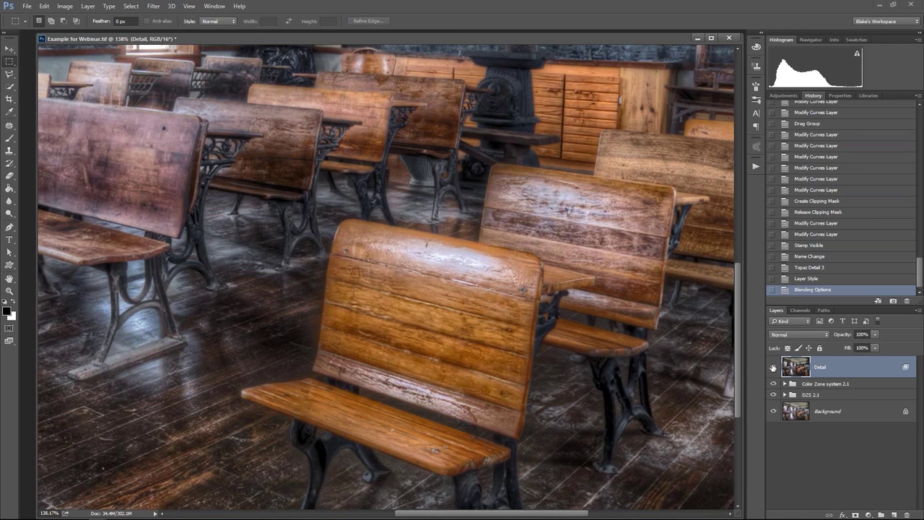
pyautogui.rightClick(461, 261)
pyautogui.click(479, 277)
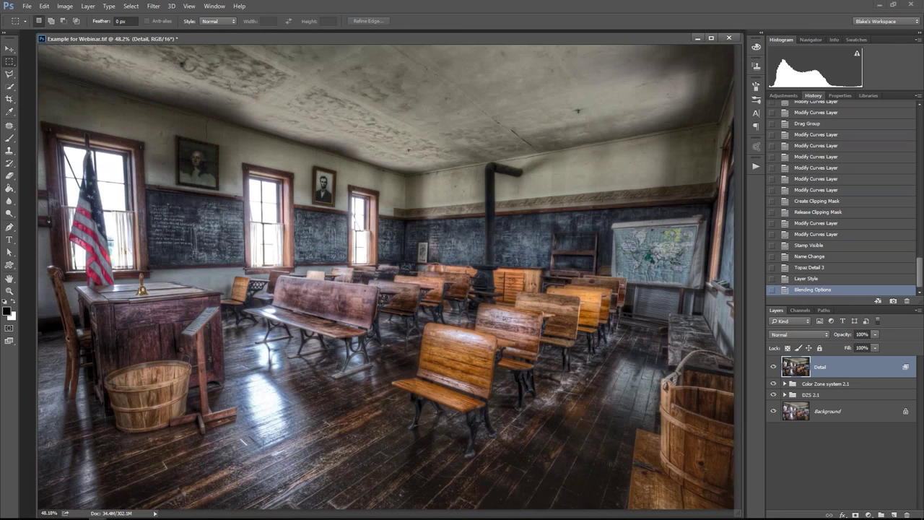
# Add a layer mask to the Detail layer and paint black over the ceiling and upper walls with a size 800 brush.
pyautogui.click(855, 515)
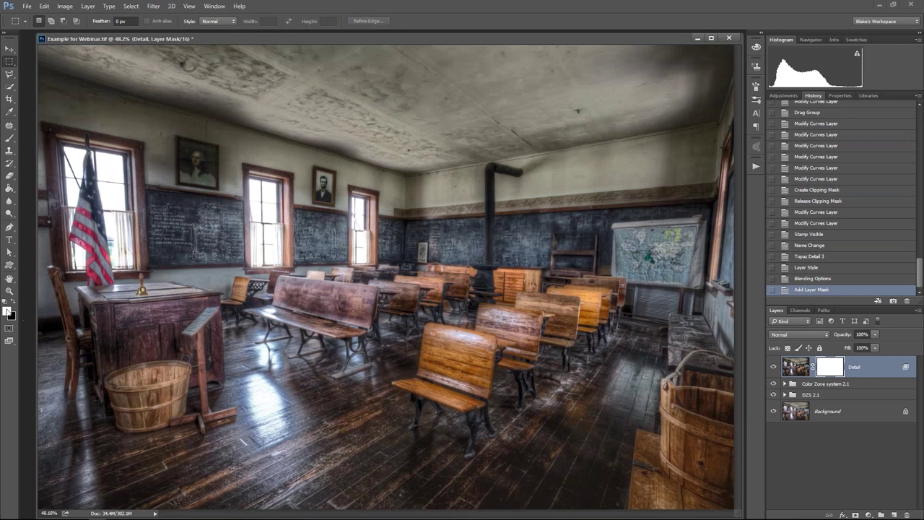
pyautogui.click(5, 301)
pyautogui.press('b')
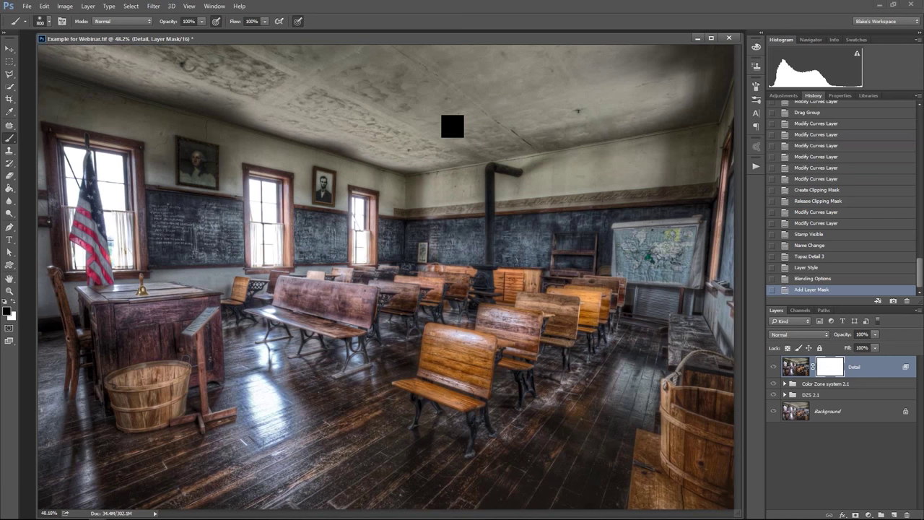
pyautogui.moveTo(452, 126)
pyautogui.mouseDown()
pyautogui.moveTo(240, 19)
pyautogui.moveTo(76, 13)
pyautogui.moveTo(149, 15)
pyautogui.mouseUp()
pyautogui.moveTo(144, 46)
pyautogui.mouseDown()
pyautogui.moveTo(154, 69)
pyautogui.moveTo(13, 123)
pyautogui.moveTo(72, 127)
pyautogui.mouseUp()
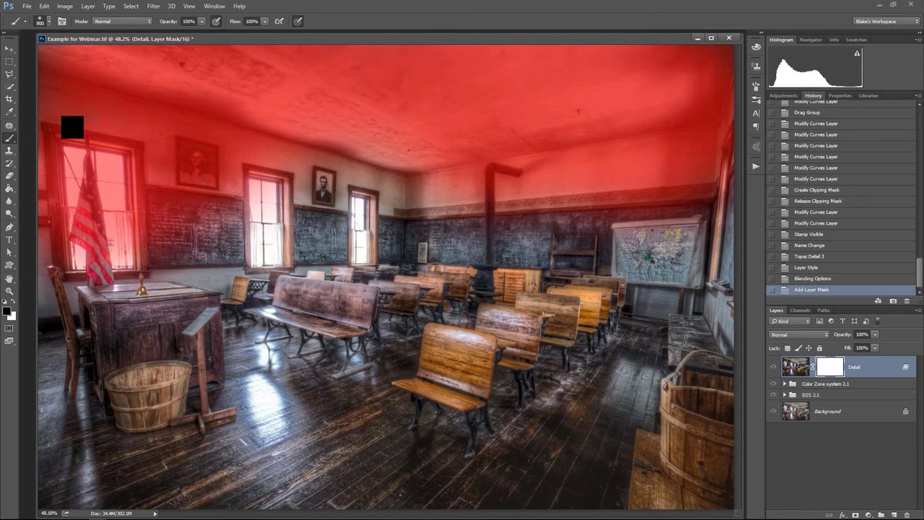
# Reduce the brush size to 300 and mask out the windows, chalkboards, map, rear desks and the wall around the teacher's desk.
pyautogui.press('[')
pyautogui.press('[')
pyautogui.press('[')
pyautogui.press('[')
pyautogui.press('[')
pyautogui.moveTo(103, 232)
pyautogui.mouseDown()
pyautogui.moveTo(81, 231)
pyautogui.moveTo(68, 268)
pyautogui.moveTo(81, 250)
pyautogui.moveTo(122, 247)
pyautogui.moveTo(122, 265)
pyautogui.moveTo(177, 253)
pyautogui.moveTo(231, 260)
pyautogui.moveTo(221, 242)
pyautogui.moveTo(311, 231)
pyautogui.moveTo(431, 257)
pyautogui.moveTo(530, 239)
pyautogui.moveTo(502, 190)
pyautogui.moveTo(401, 175)
pyautogui.moveTo(421, 199)
pyautogui.moveTo(716, 260)
pyautogui.moveTo(674, 260)
pyautogui.moveTo(575, 297)
pyautogui.moveTo(516, 290)
pyautogui.moveTo(647, 293)
pyautogui.moveTo(686, 313)
pyautogui.moveTo(705, 284)
pyautogui.moveTo(717, 202)
pyautogui.moveTo(743, 149)
pyautogui.moveTo(717, 126)
pyautogui.moveTo(693, 290)
pyautogui.moveTo(657, 329)
pyautogui.moveTo(608, 332)
pyautogui.moveTo(629, 353)
pyautogui.moveTo(627, 370)
pyautogui.moveTo(601, 343)
pyautogui.moveTo(564, 331)
pyautogui.moveTo(591, 361)
pyautogui.moveTo(697, 322)
pyautogui.moveTo(719, 324)
pyautogui.moveTo(651, 309)
pyautogui.mouseUp()
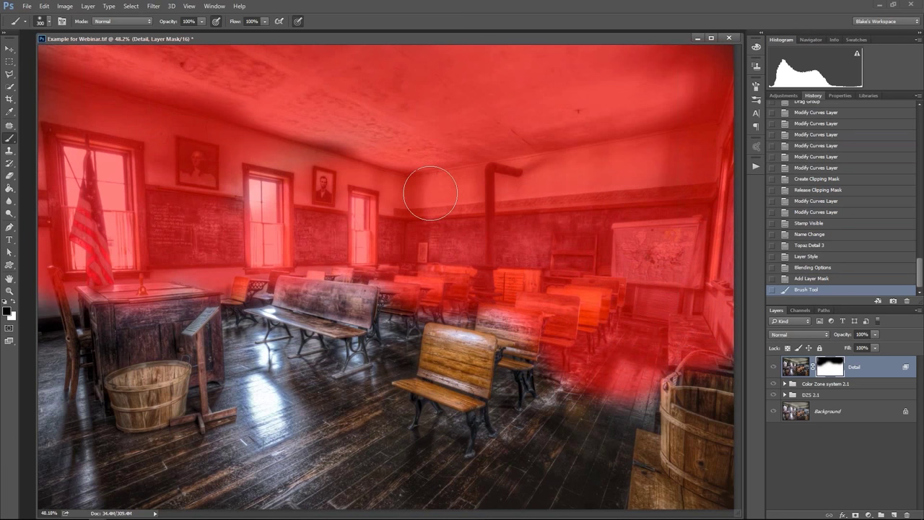
pyautogui.moveTo(45, 293)
pyautogui.mouseDown()
pyautogui.moveTo(36, 116)
pyautogui.moveTo(62, 291)
pyautogui.moveTo(43, 207)
pyautogui.moveTo(55, 135)
pyautogui.moveTo(78, 106)
pyautogui.mouseUp()
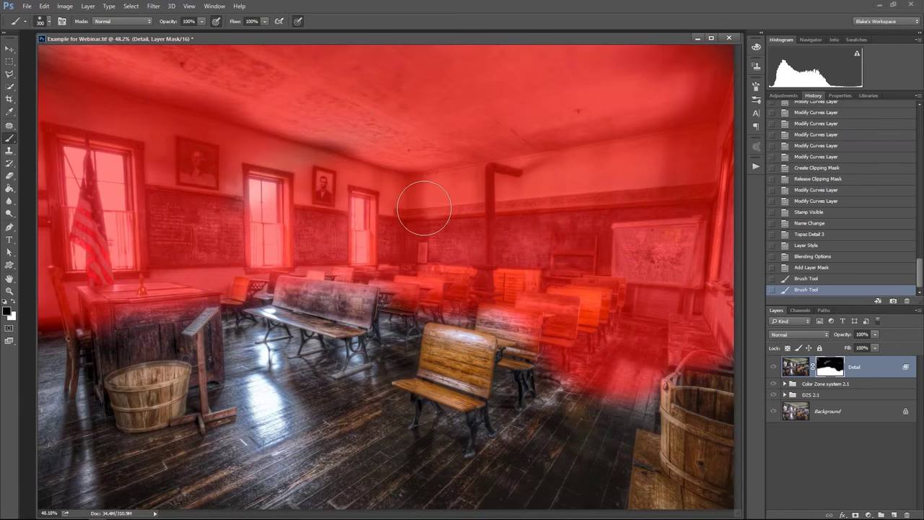
# View the Detail layer's mask on its own, paint the remaining gray patches black, and return to the image.
pyautogui.press('\\')
pyautogui.keyDown('alt'); pyautogui.click(830, 367); pyautogui.keyUp('alt')
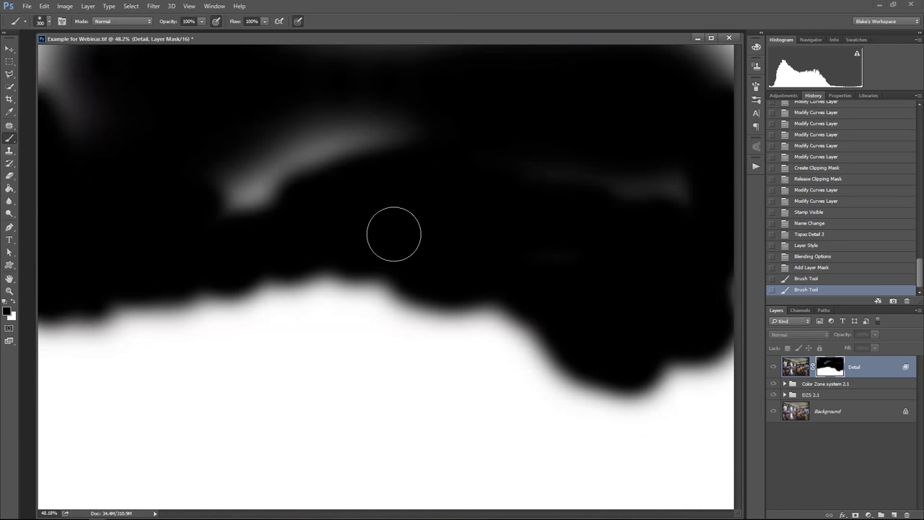
pyautogui.moveTo(393, 234)
pyautogui.mouseDown()
pyautogui.moveTo(306, 149)
pyautogui.moveTo(29, 77)
pyautogui.moveTo(29, 36)
pyautogui.moveTo(701, 157)
pyautogui.moveTo(695, 66)
pyautogui.moveTo(720, 93)
pyautogui.mouseUp()
pyautogui.keyDown('alt'); pyautogui.click(831, 366); pyautogui.keyUp('alt')
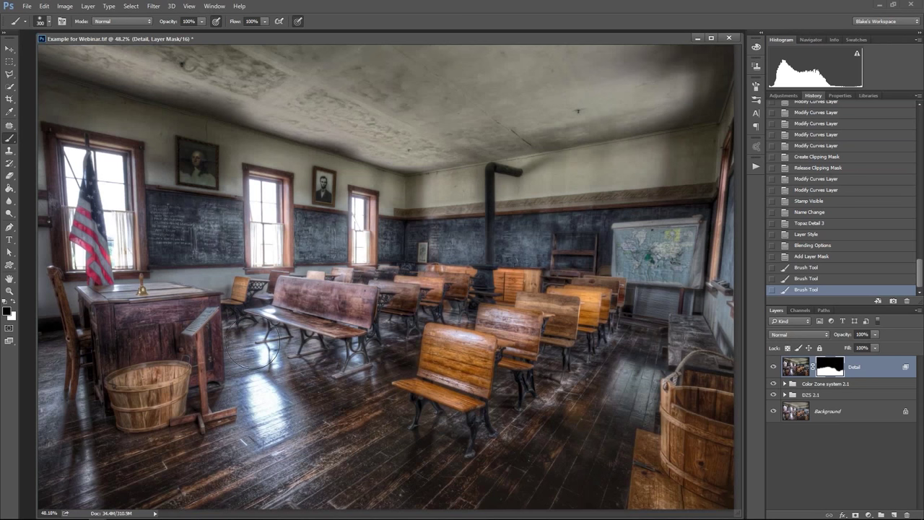
# Add a Hue/Saturation adjustment, target the blues in the floor, and set saturation to -54 and lightness to +73.
pyautogui.click(869, 515)
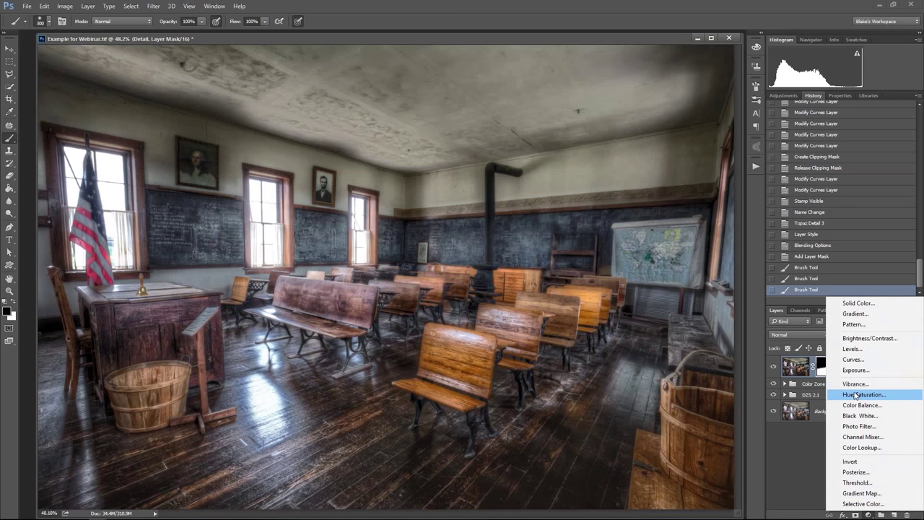
pyautogui.click(867, 390)
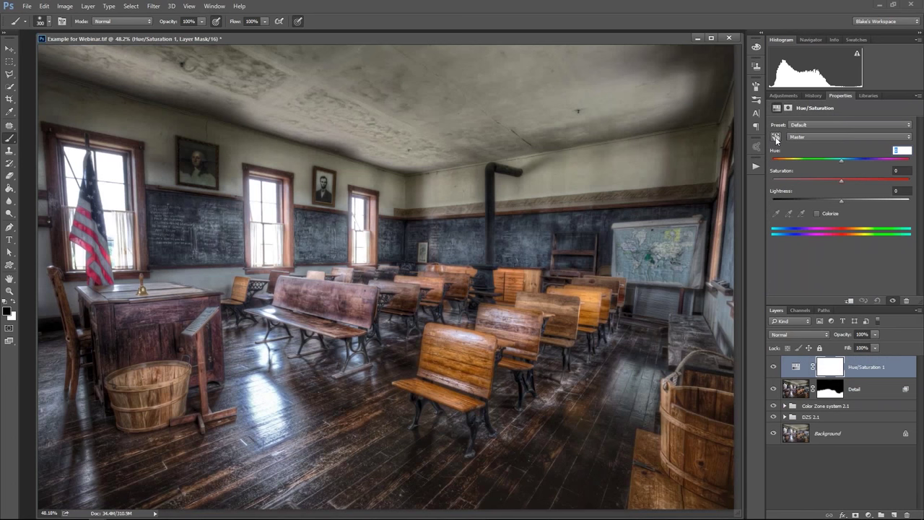
pyautogui.click(777, 138)
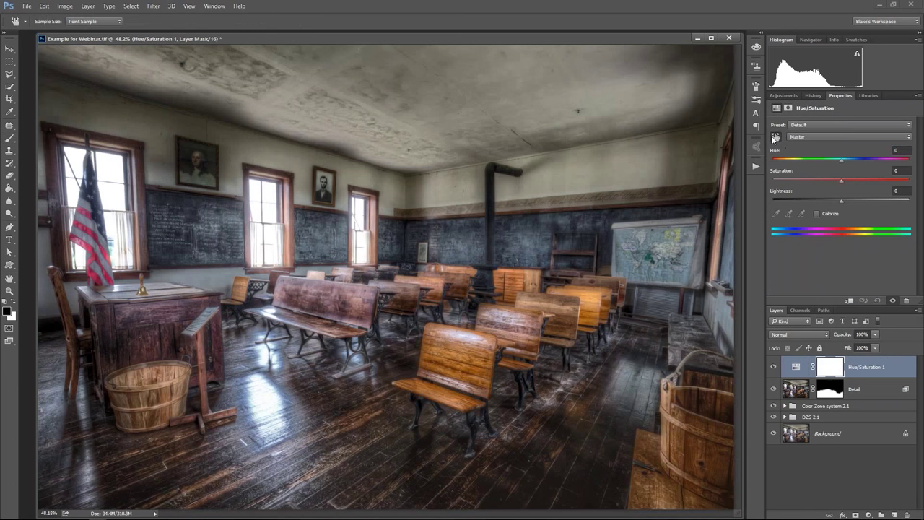
pyautogui.click(307, 390)
pyautogui.moveTo(842, 181); pyautogui.dragTo(892, 207)
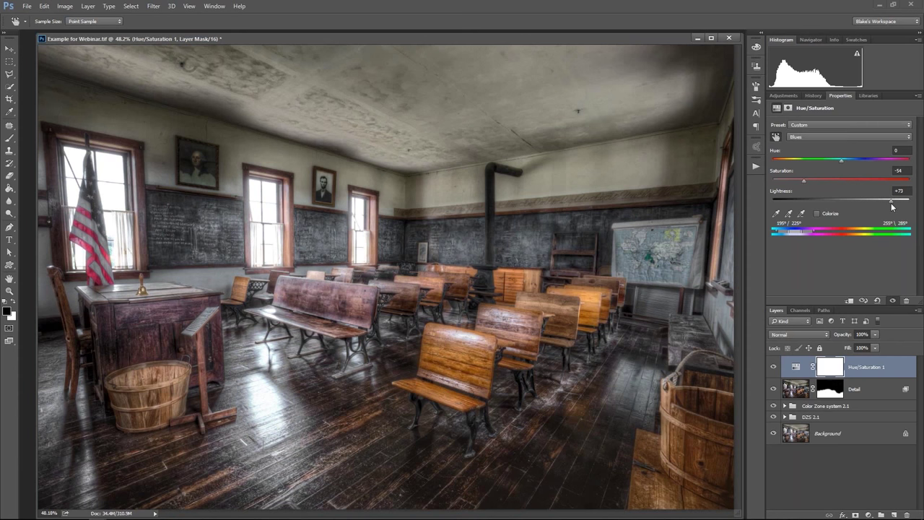
# Invert the Hue/Saturation mask to black and paint white over the bright floor reflection beside the wooden basket.
pyautogui.press('b')
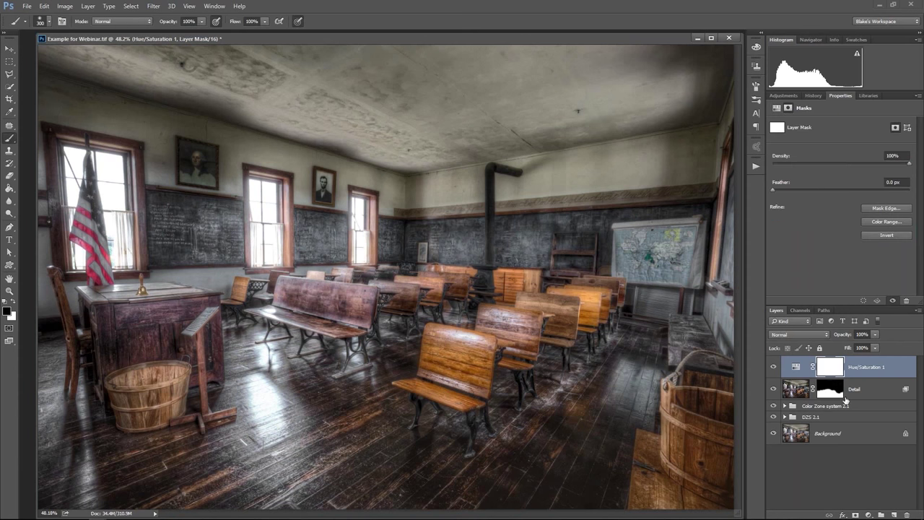
pyautogui.click(830, 368)
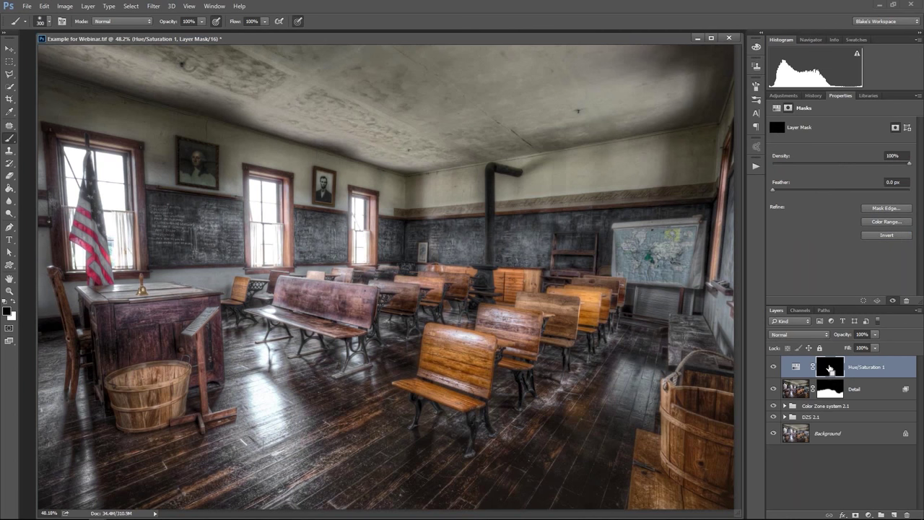
pyautogui.hotkey('ctrl', 'i')
pyautogui.press('x')
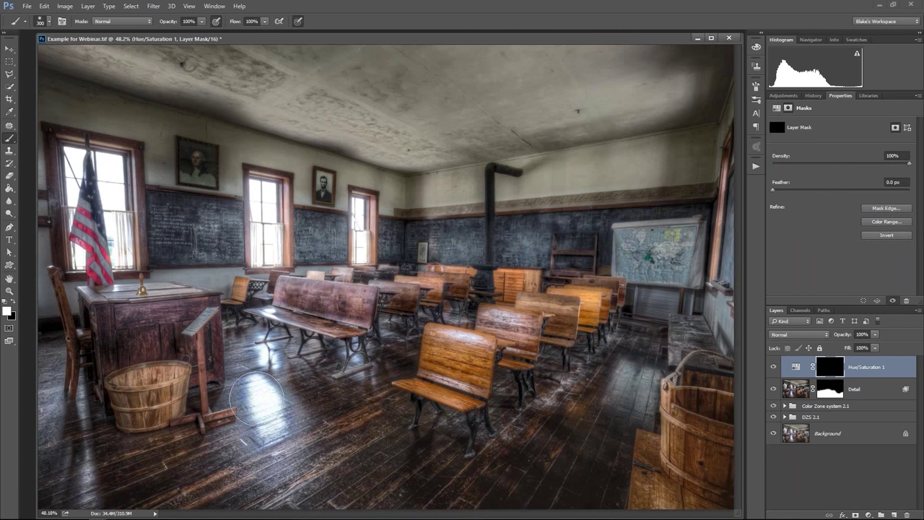
pyautogui.moveTo(281, 382)
pyautogui.mouseDown()
pyautogui.moveTo(277, 452)
pyautogui.moveTo(271, 385)
pyautogui.moveTo(294, 366)
pyautogui.mouseUp()
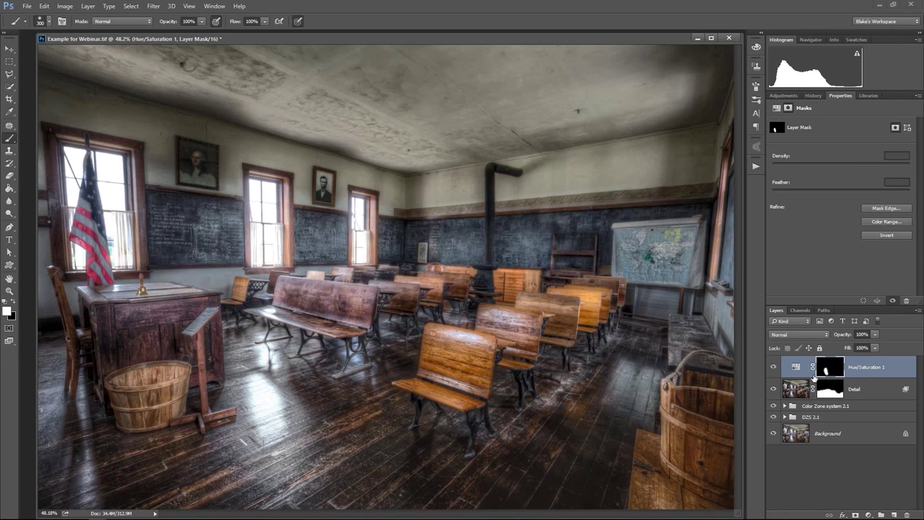
# Stamp all visible layers into a new layer on top and compare the result with the original photo.
pyautogui.hotkey('ctrl', 'shift', 'alt', 'e')
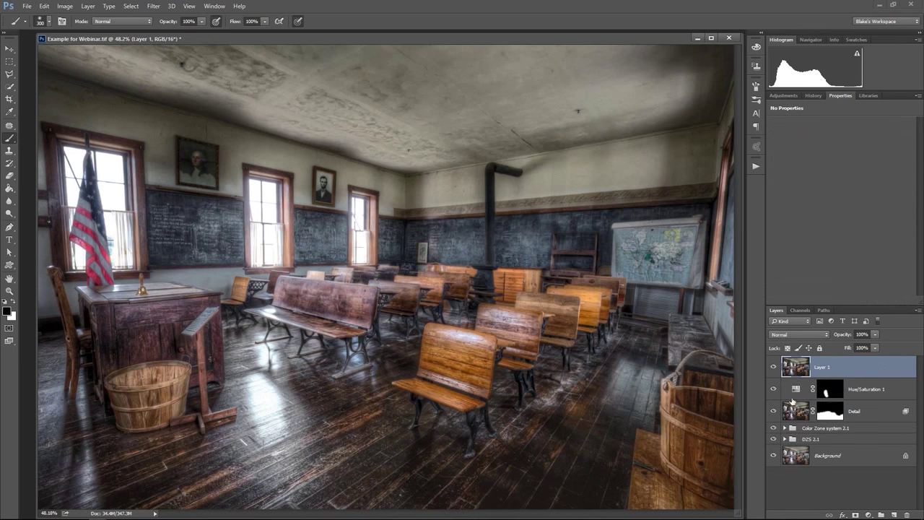
pyautogui.moveTo(773, 390); pyautogui.dragTo(772, 468)
pyautogui.click(773, 368)
pyautogui.click(773, 367)
pyautogui.moveTo(774, 388); pyautogui.dragTo(774, 462)
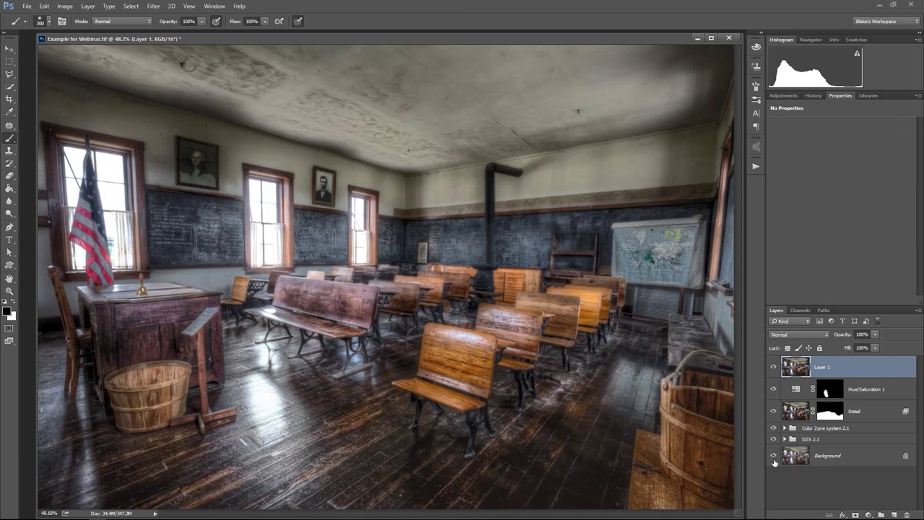
# Rename the stamped top layer Glow and open it in the Topaz Glow filter.
pyautogui.doubleClick(824, 369)
pyautogui.write('Glow')
pyautogui.press('Return')
pyautogui.click(154, 6)
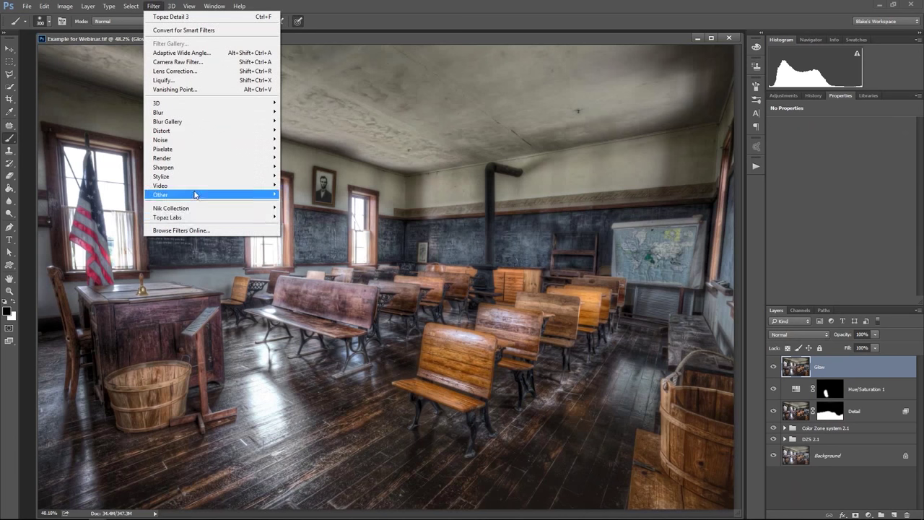
pyautogui.moveTo(192, 217)
pyautogui.click(109, 282)
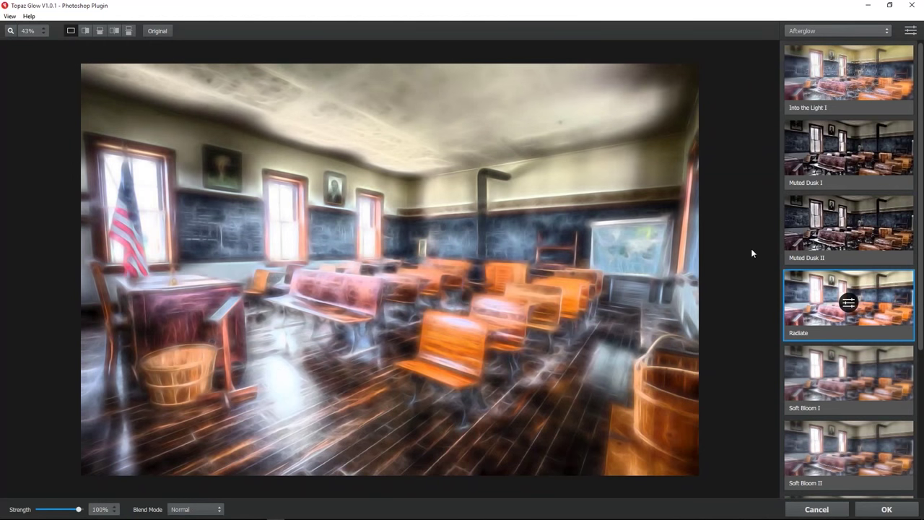
# Use the Radiate preset from the Afterglow collection, open its settings and set the glow's blend mode to Soft Light.
pyautogui.click(849, 302)
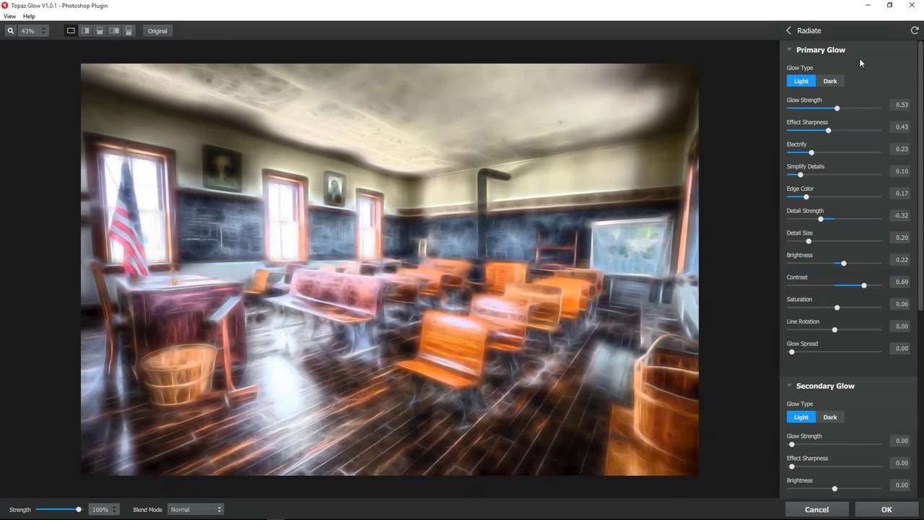
pyautogui.click(788, 30)
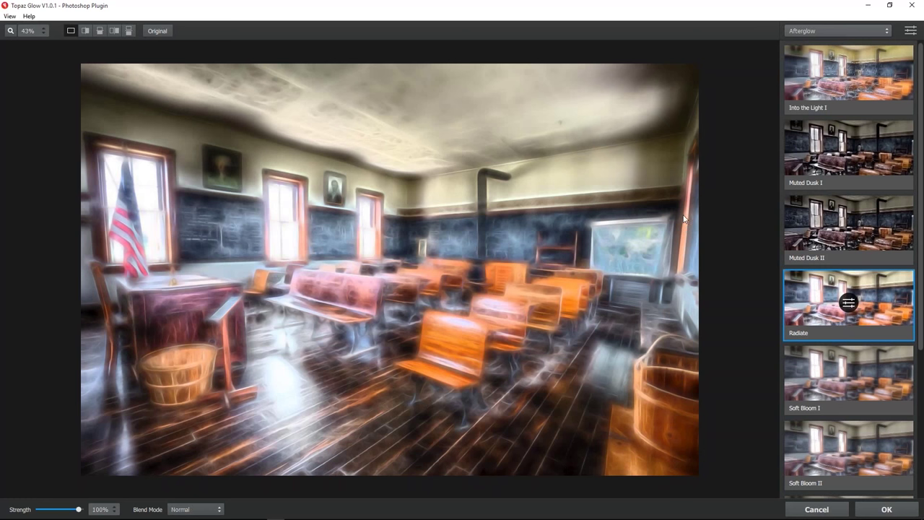
pyautogui.click(812, 30)
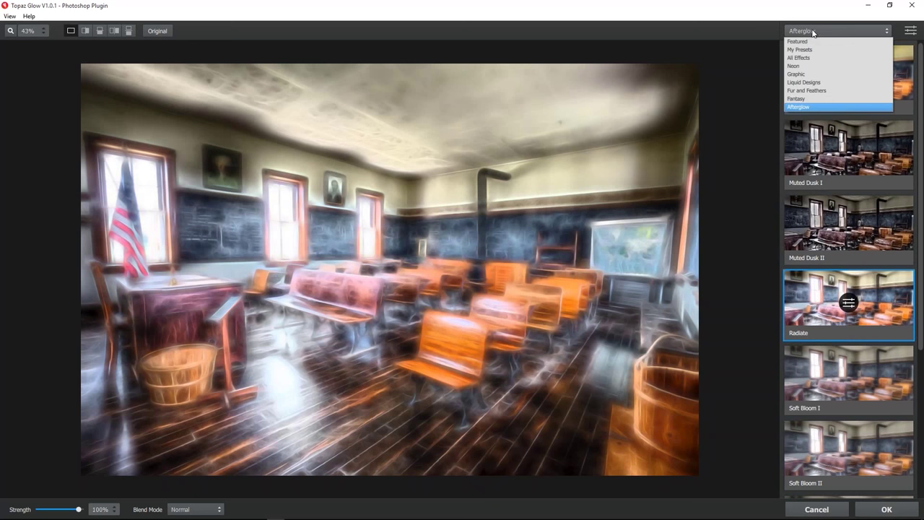
pyautogui.click(801, 107)
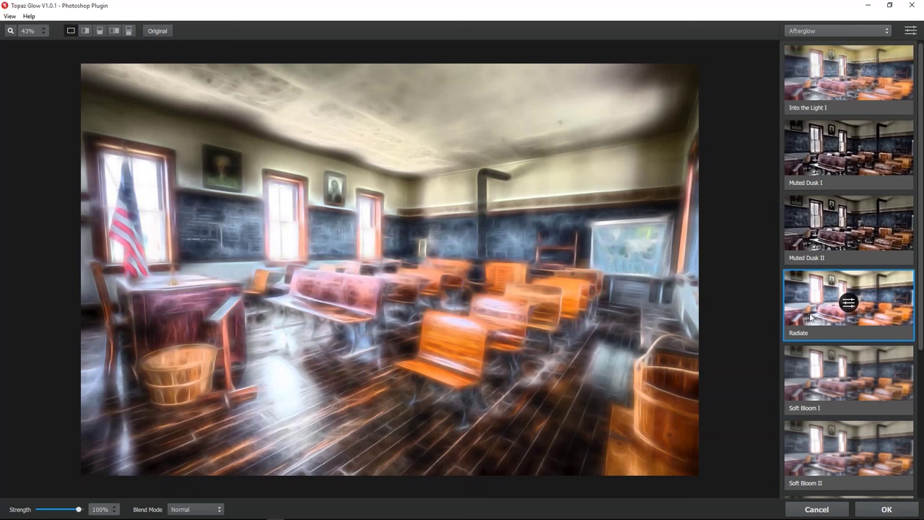
pyautogui.click(817, 283)
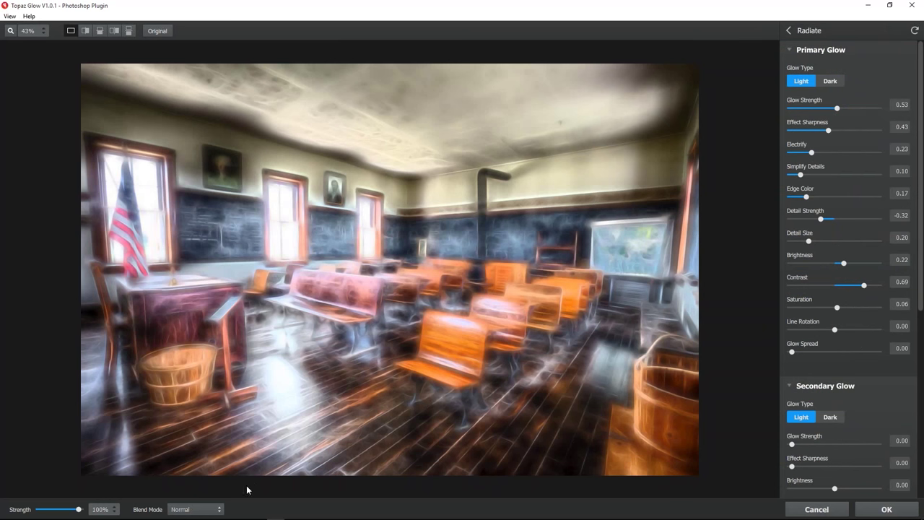
pyautogui.click(217, 510)
pyautogui.click(230, 502)
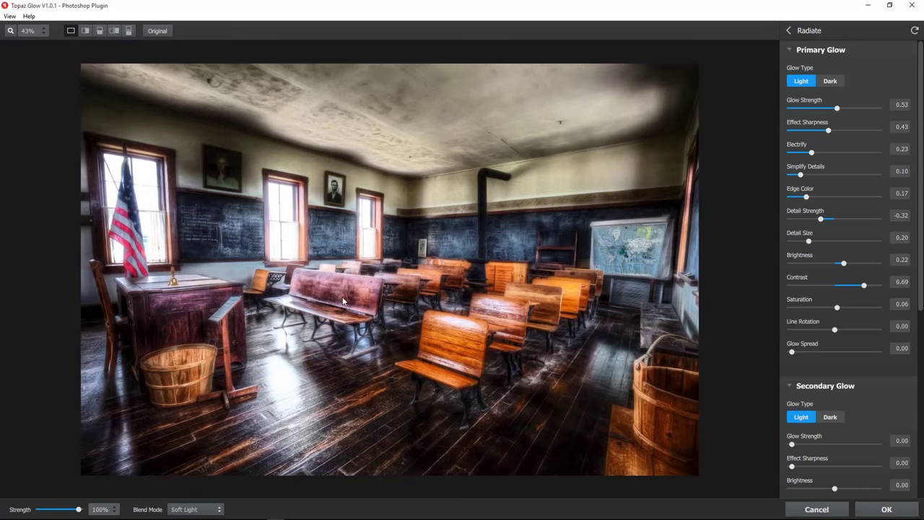
pyautogui.click(343, 302)
# Set the primary glow's Glow Strength to 1.00, Effect Sharpness to 0.00 and Detail Strength to -1.00.
pyautogui.moveTo(837, 109); pyautogui.dragTo(878, 110)
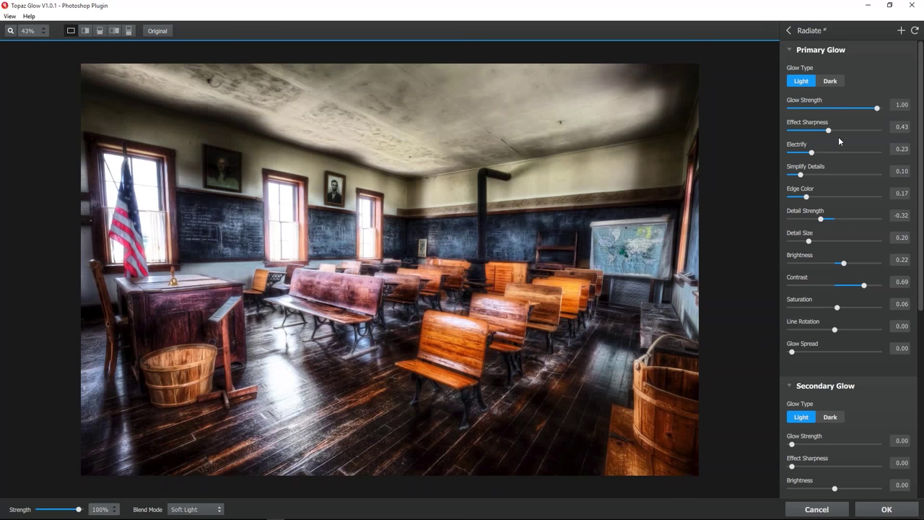
pyautogui.moveTo(828, 130); pyautogui.dragTo(781, 129)
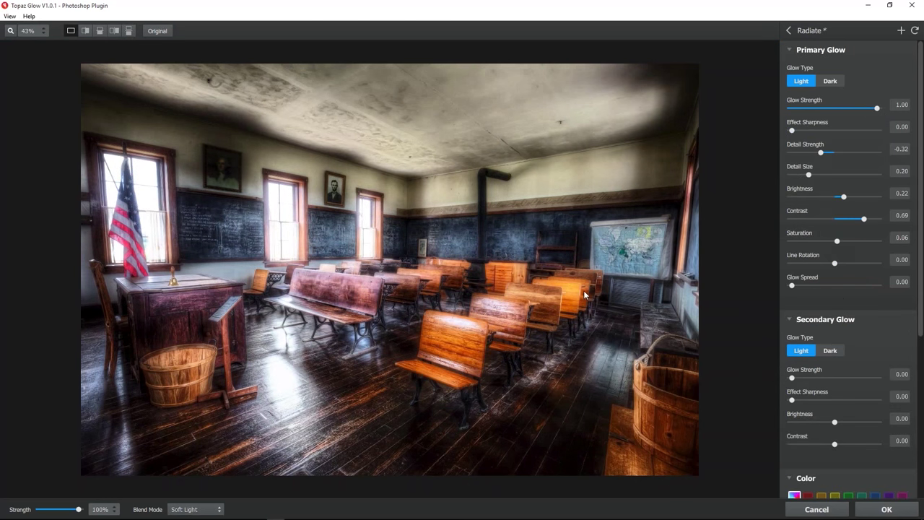
pyautogui.moveTo(821, 153); pyautogui.dragTo(786, 153)
# Adjust the primary glow's Detail Size to 0.00, Brightness to 0.46 and Contrast to 1.00.
pyautogui.moveTo(808, 175); pyautogui.dragTo(894, 185)
pyautogui.moveTo(845, 199); pyautogui.dragTo(872, 201)
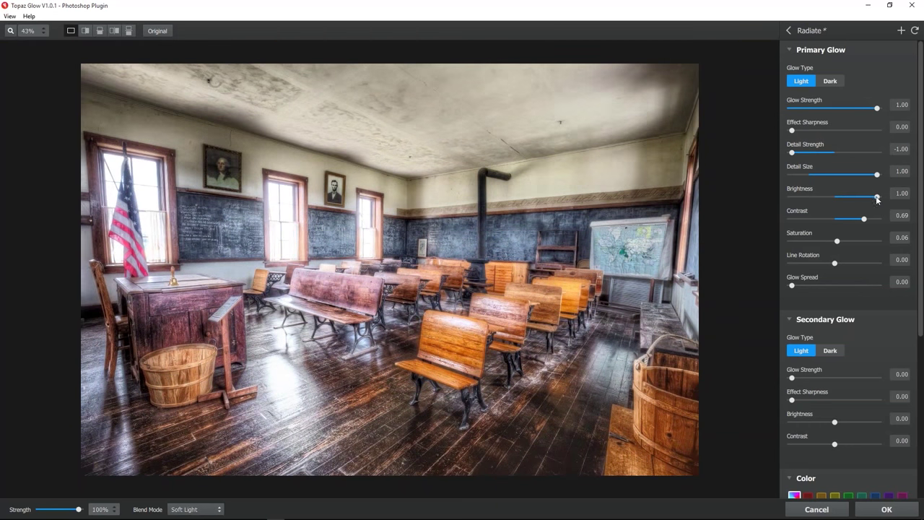
pyautogui.moveTo(876, 200); pyautogui.dragTo(780, 176)
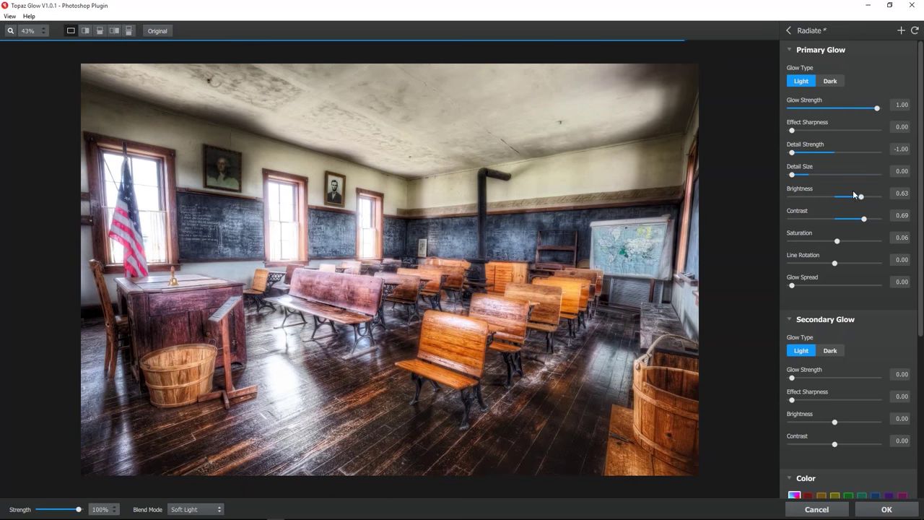
pyautogui.moveTo(859, 196); pyautogui.dragTo(859, 197)
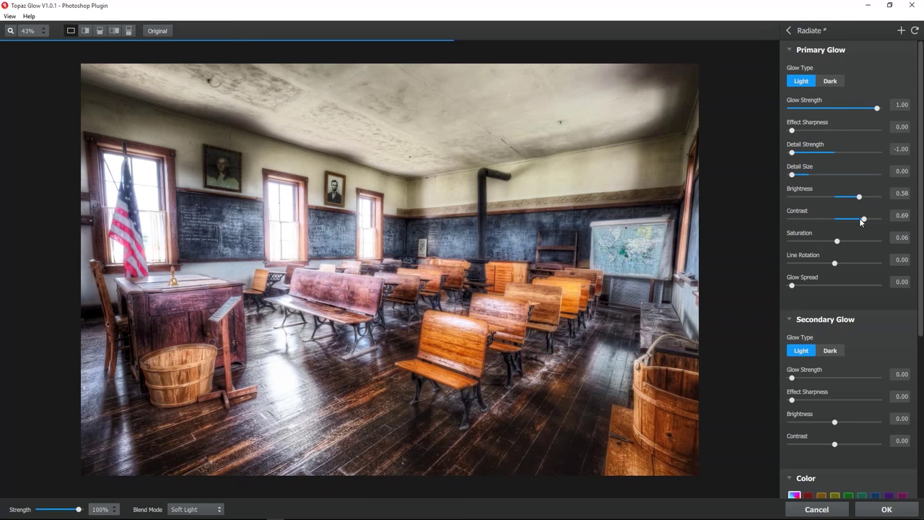
pyautogui.moveTo(863, 219)
pyautogui.mouseDown()
pyautogui.moveTo(811, 221)
pyautogui.moveTo(885, 218)
pyautogui.moveTo(876, 218)
pyautogui.mouseUp()
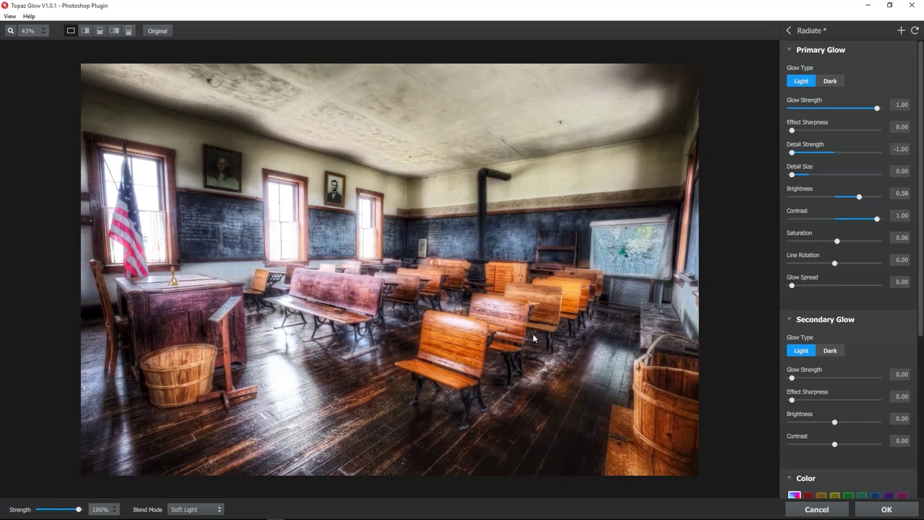
pyautogui.moveTo(855, 196); pyautogui.dragTo(848, 197)
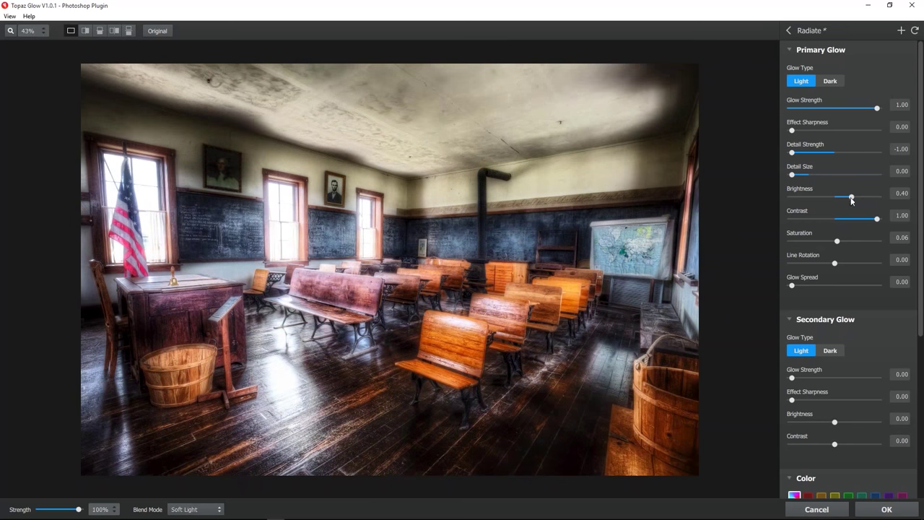
pyautogui.moveTo(846, 196); pyautogui.dragTo(853, 196)
# Preview the glow in Normal blend mode, return it to Soft Light and apply the filter.
pyautogui.click(200, 509)
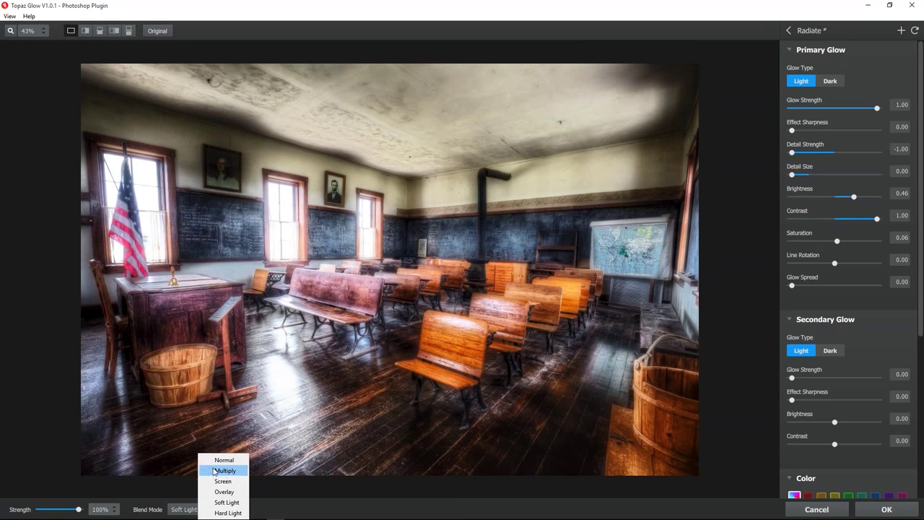
pyautogui.click(217, 460)
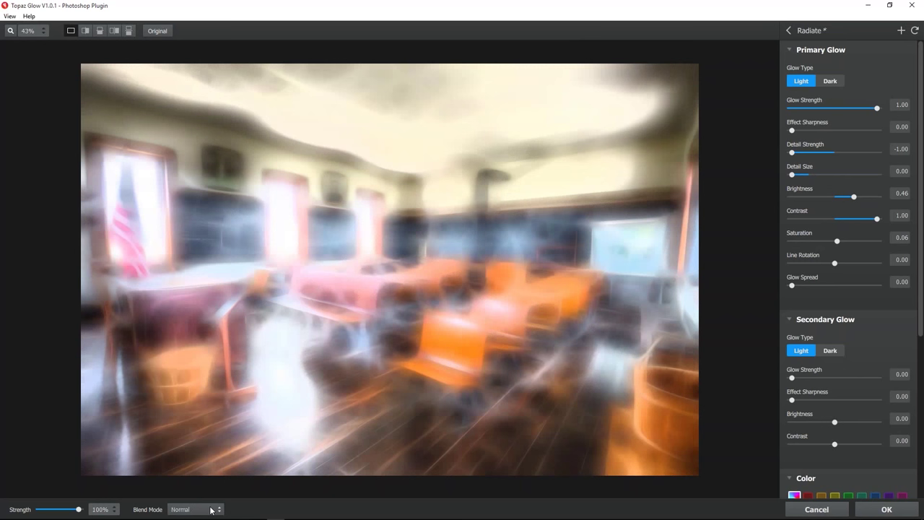
pyautogui.click(211, 509)
pyautogui.click(235, 506)
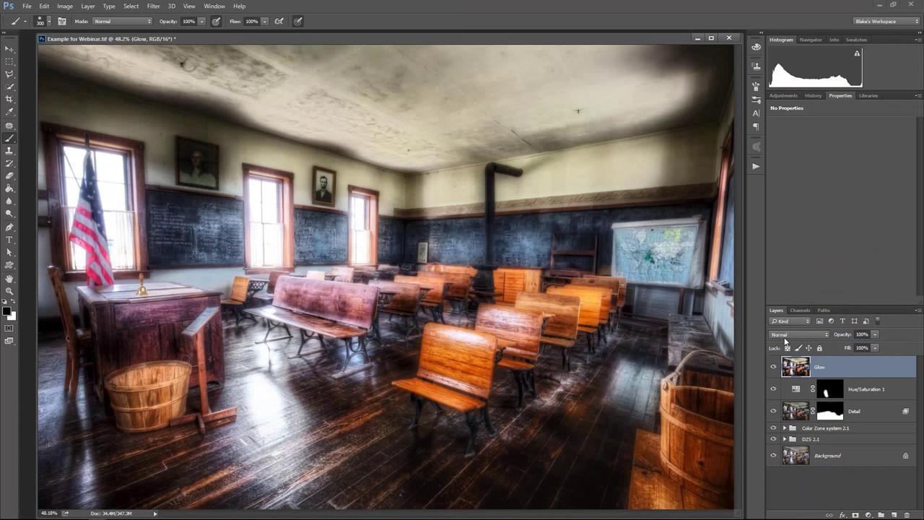
# Set the Glow layer's blend mode to Luminosity and compare the image with and without the layer.
pyautogui.click(780, 335)
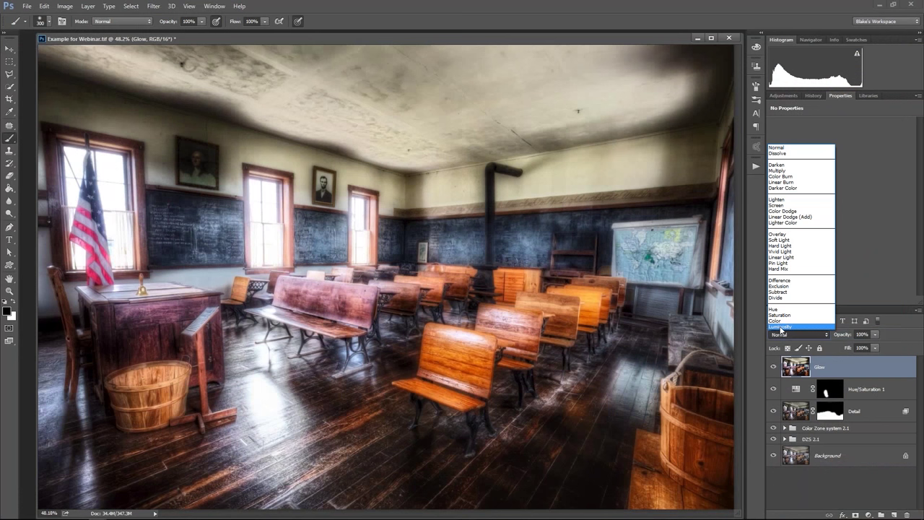
pyautogui.click(781, 327)
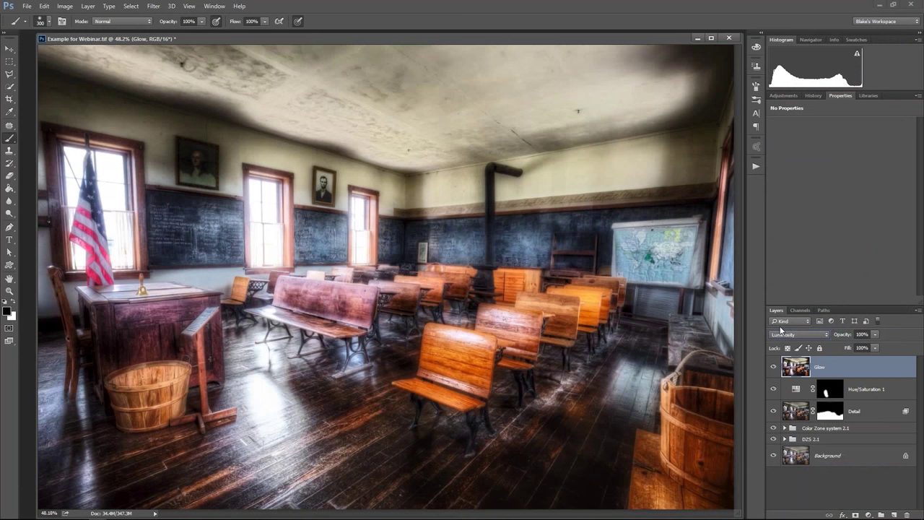
pyautogui.click(773, 366)
pyautogui.click(773, 367)
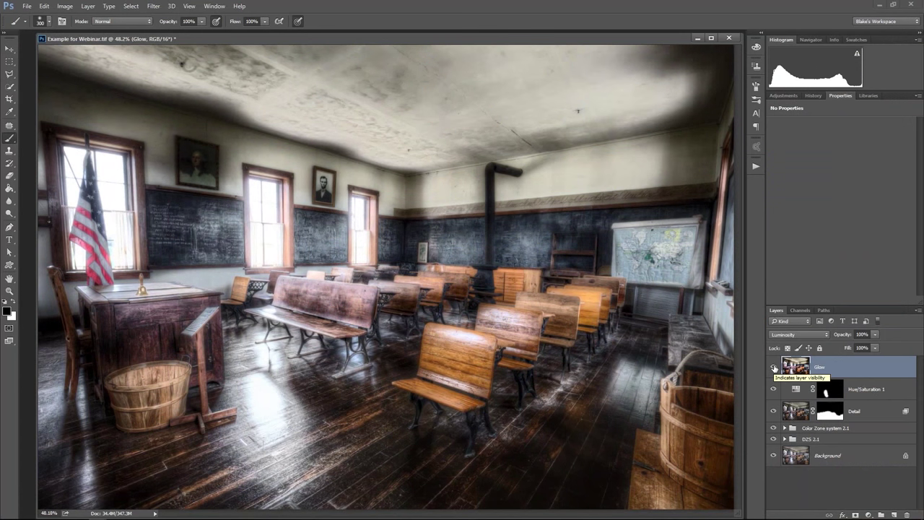
pyautogui.click(773, 367)
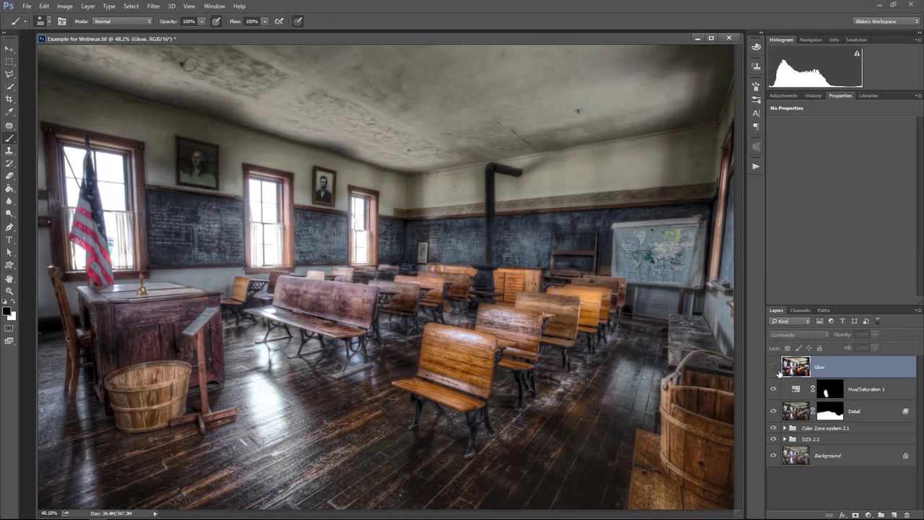
pyautogui.click(774, 368)
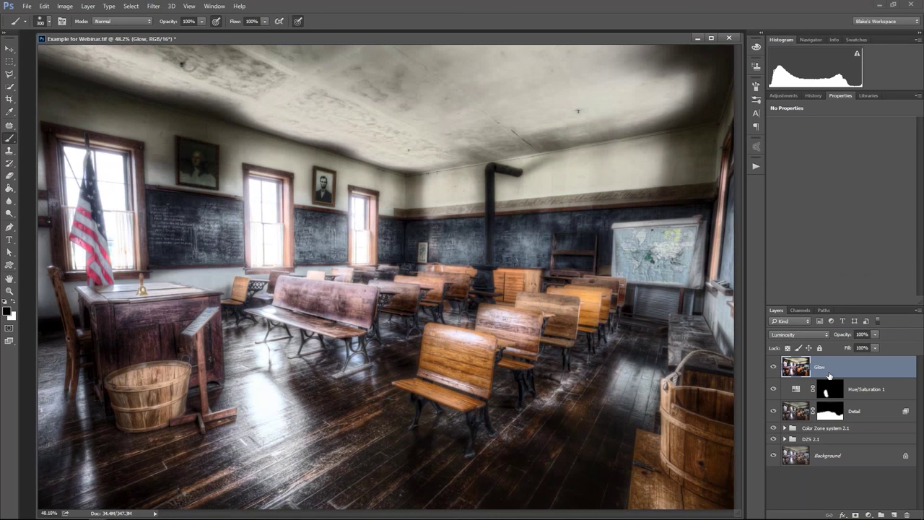
# Lower the Glow layer's opacity to 75% and split its Blend If underlying-layer shadow point to 0 / 70.
pyautogui.click(874, 335)
pyautogui.moveTo(876, 349); pyautogui.dragTo(862, 345)
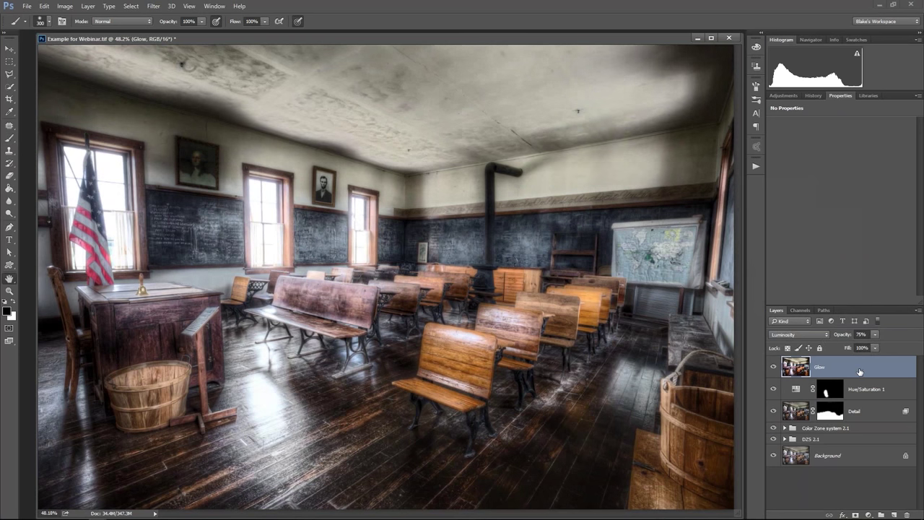
pyautogui.doubleClick(859, 371)
pyautogui.moveTo(636, 293); pyautogui.dragTo(667, 296)
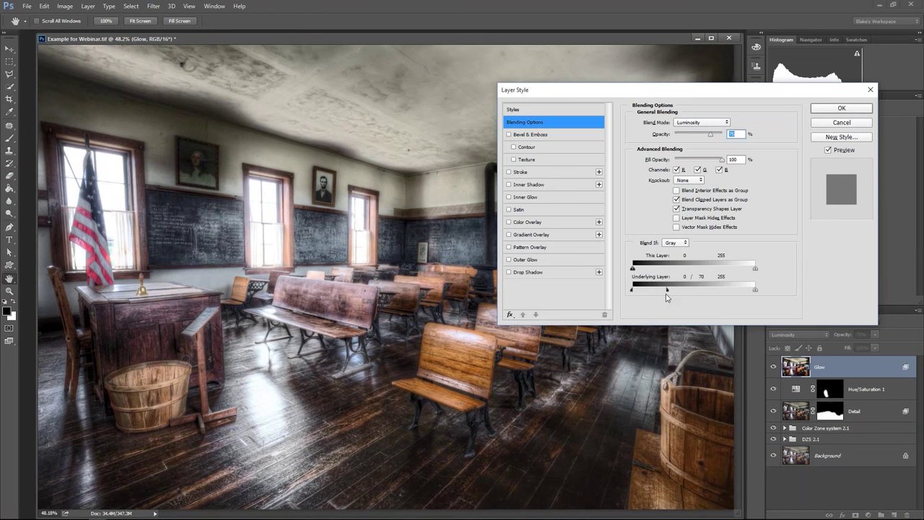
pyautogui.click(842, 108)
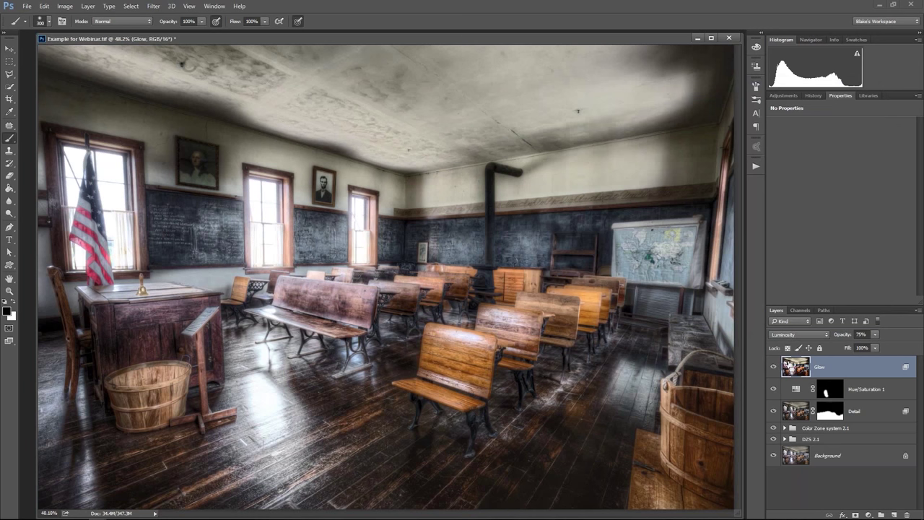
# Stamp all visible layers into a new layer named Impression and open it in the Topaz Impression filter.
pyautogui.hotkey('ctrl', 'shift', 'alt', 'e')
pyautogui.doubleClick(820, 367)
pyautogui.write('Impression')
pyautogui.press('Return')
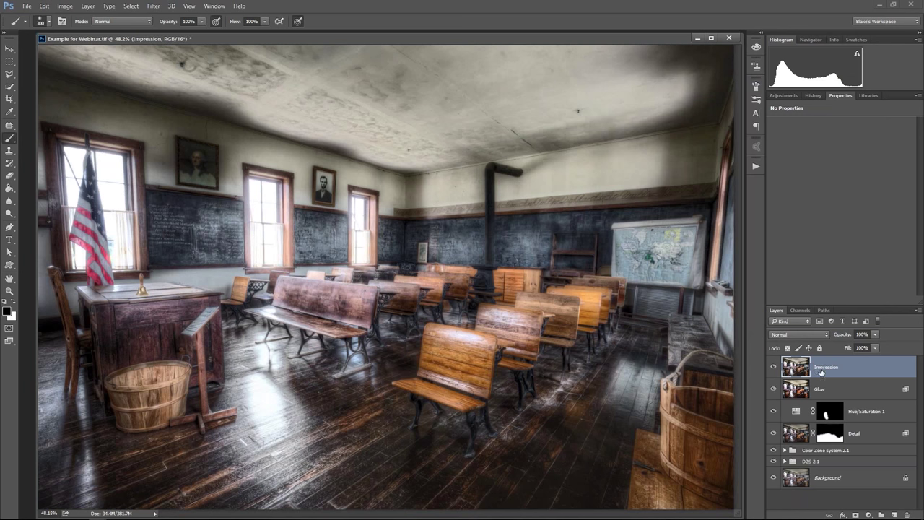
pyautogui.click(153, 7)
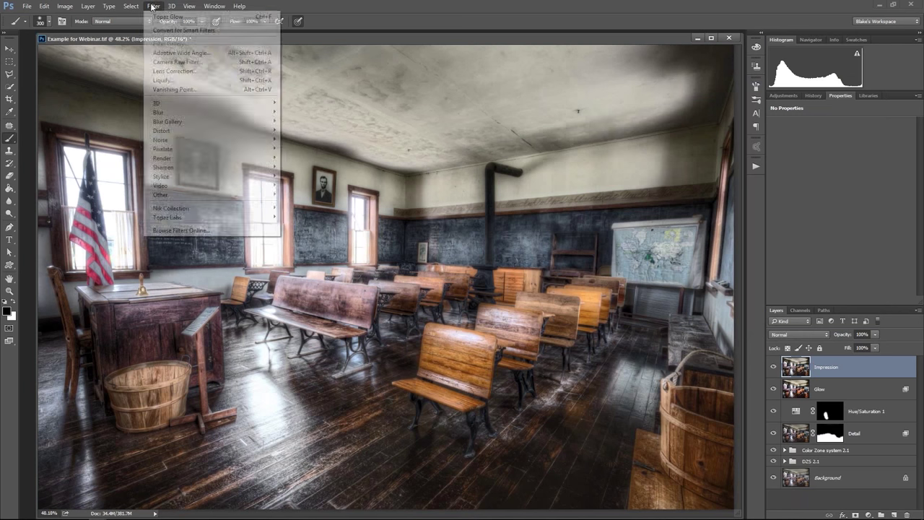
pyautogui.moveTo(201, 222)
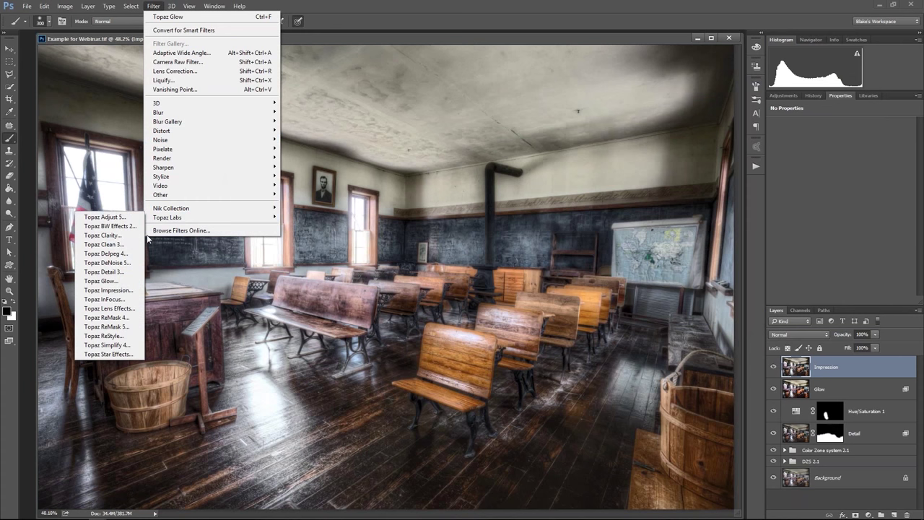
pyautogui.click(114, 292)
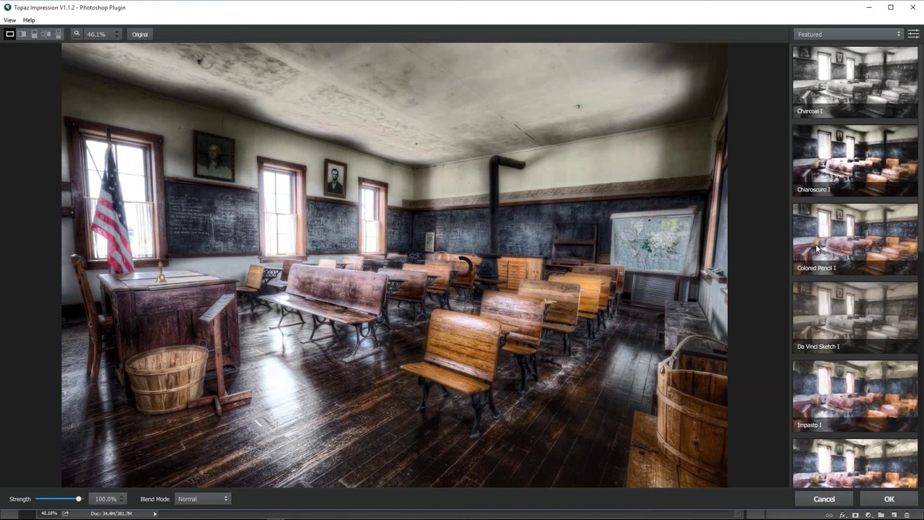
# Try the Featured presets Colored Pencil I, Impasto I, Monet II, Obscurity II and Photo Painting I on the classroom image.
pyautogui.click(818, 248)
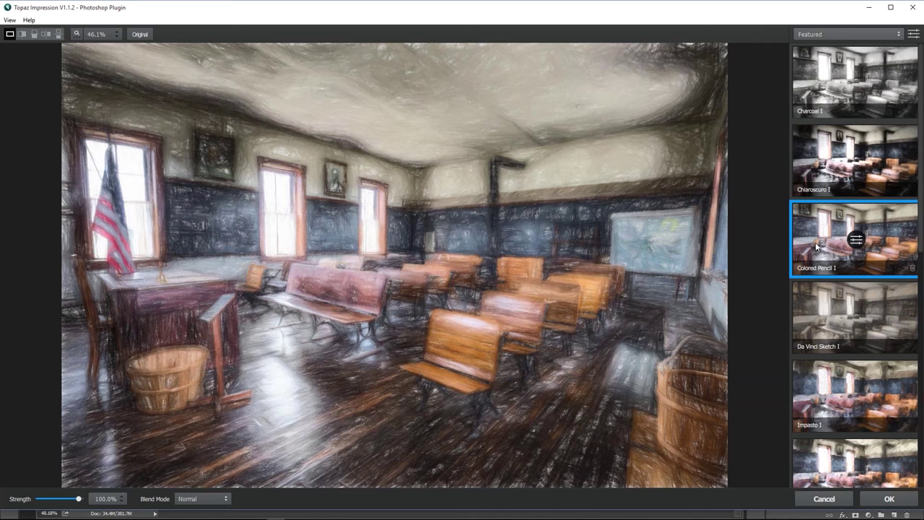
pyautogui.click(825, 388)
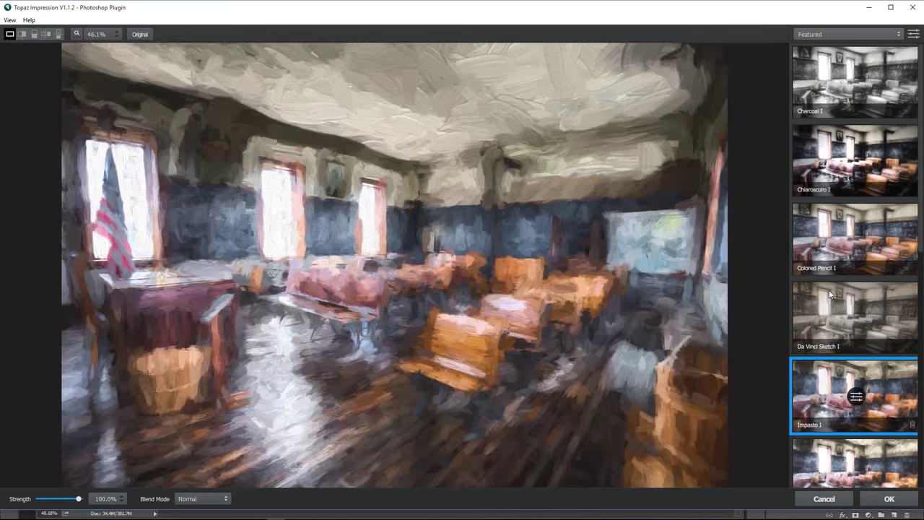
pyautogui.scroll(-1, 830, 303)
pyautogui.click(834, 386)
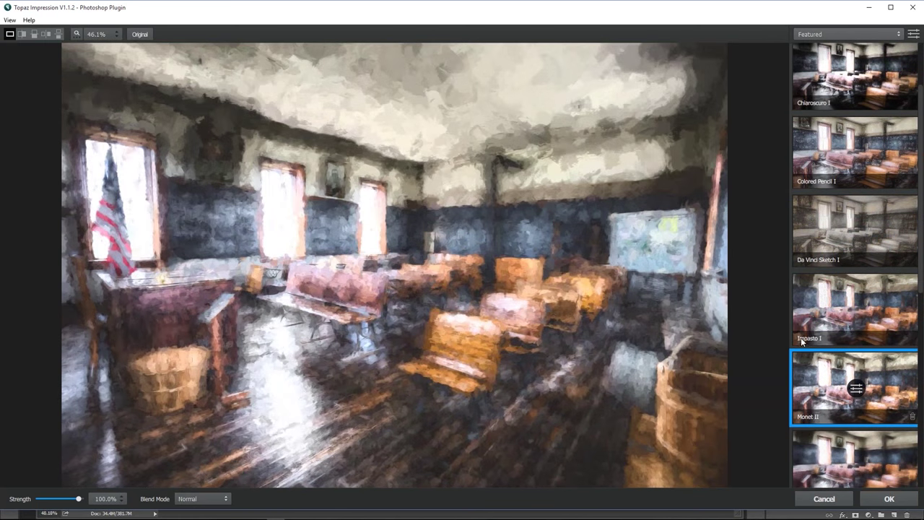
pyautogui.scroll(1, 812, 331)
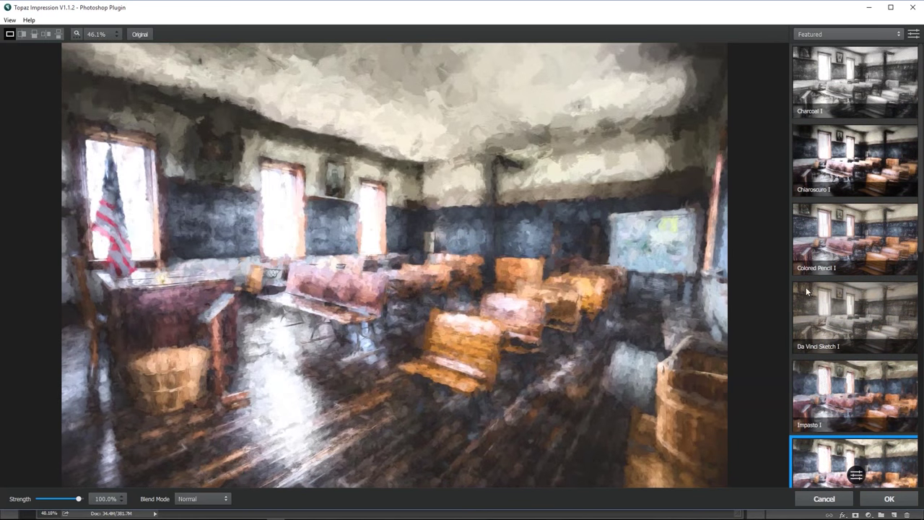
pyautogui.scroll(-2, 825, 279)
pyautogui.click(829, 375)
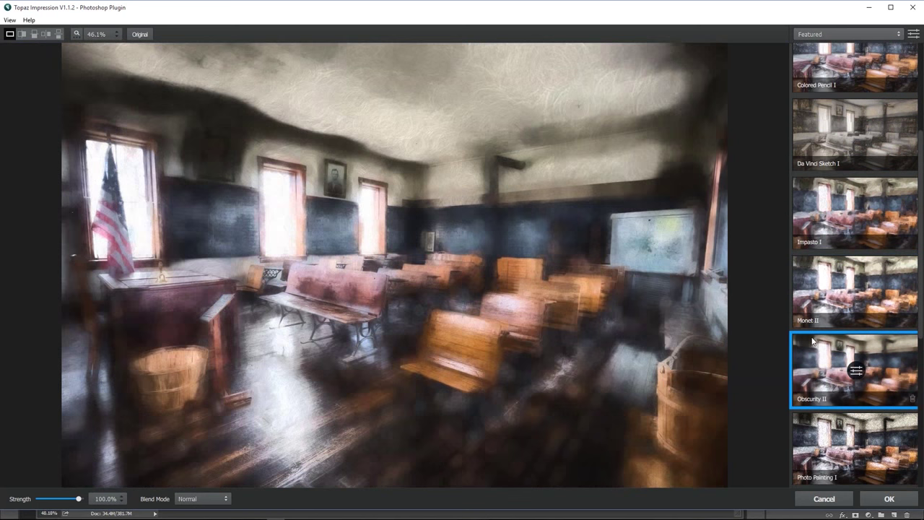
pyautogui.scroll(-1, 817, 433)
pyautogui.click(819, 409)
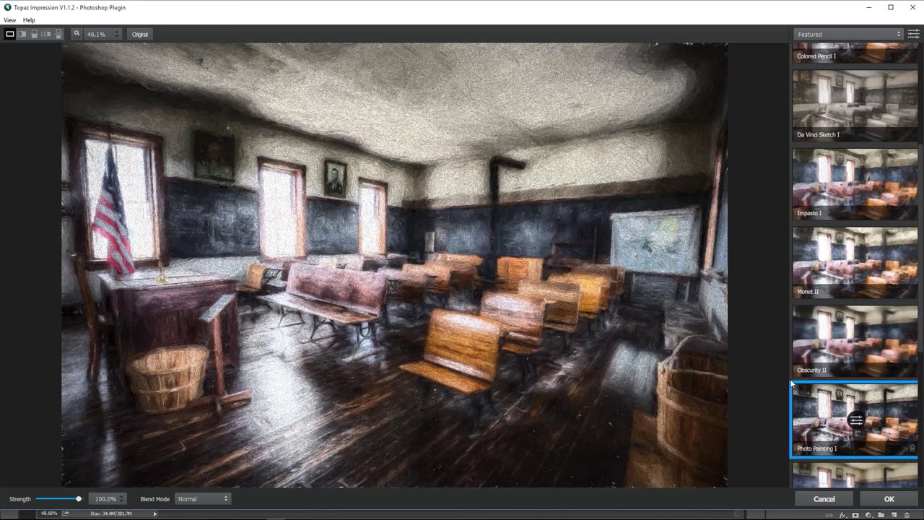
# Switch to the Painting preset collection and select the Oil Glaze preset.
pyautogui.click(866, 34)
pyautogui.click(821, 94)
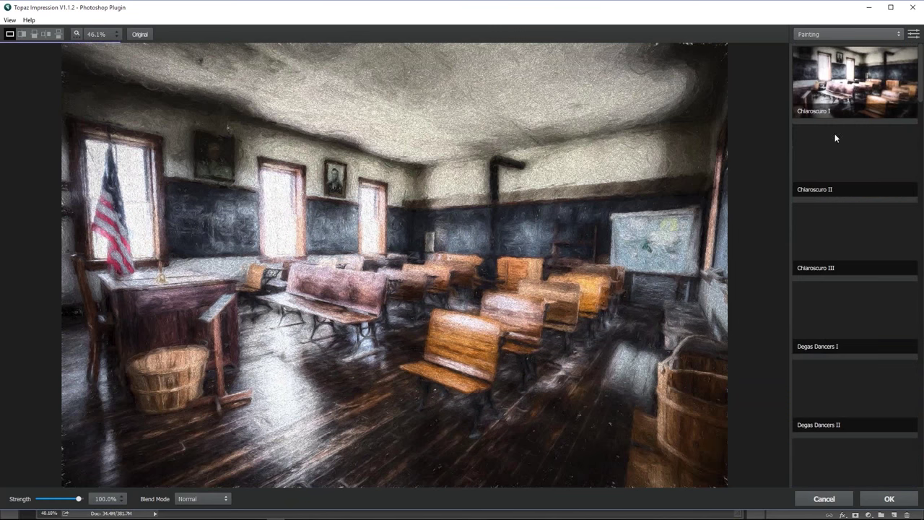
pyautogui.scroll(-3, 854, 247)
pyautogui.scroll(-3, 852, 249)
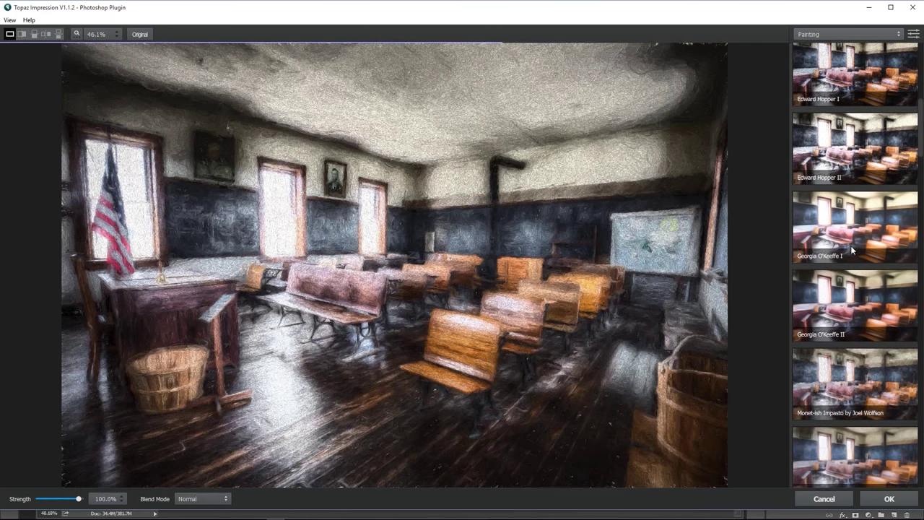
pyautogui.click(851, 245)
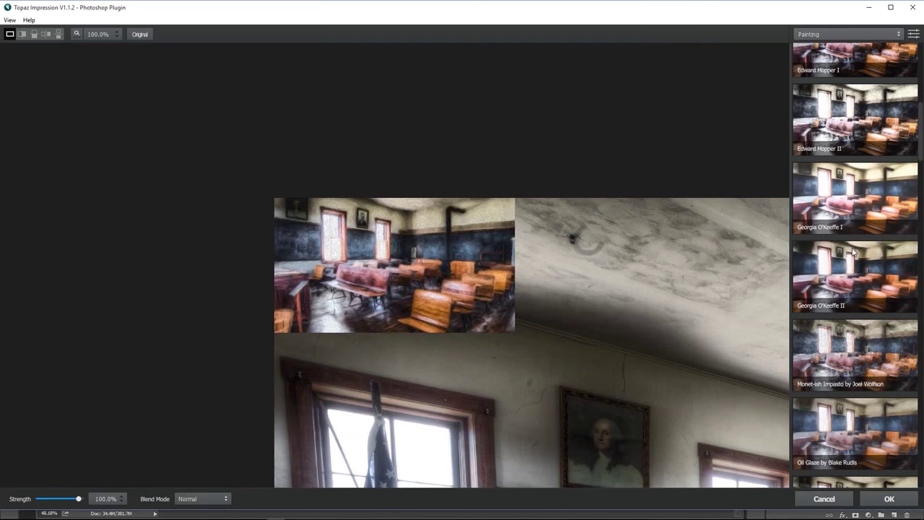
pyautogui.scroll(-2, 853, 251)
pyautogui.click(828, 312)
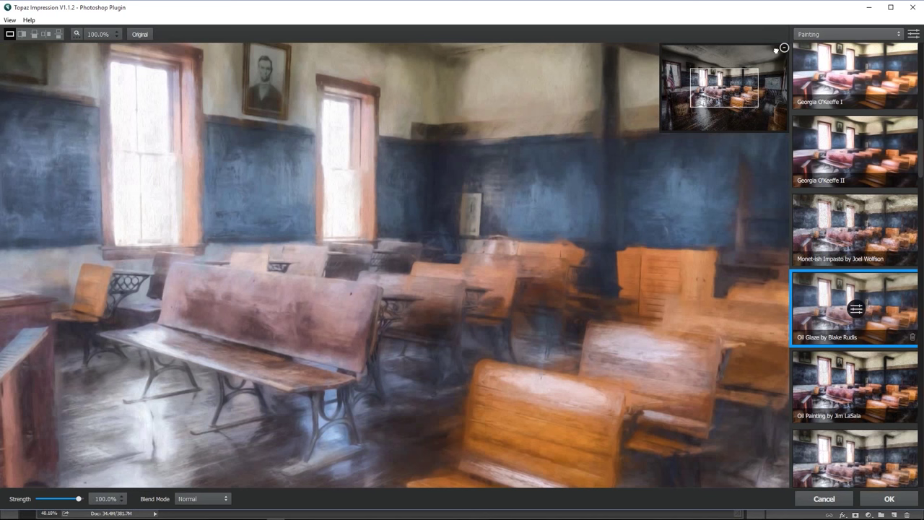
# Compare the Oil Glaze effect with the original at 100%, inspect the front desks and floor, and apply the filter.
pyautogui.click(607, 323)
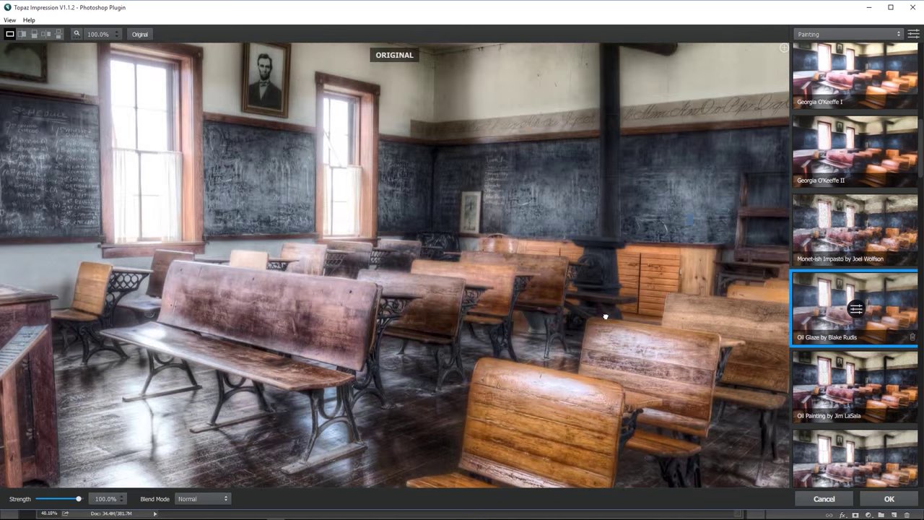
pyautogui.moveTo(605, 316)
pyautogui.mouseDown()
pyautogui.moveTo(550, 243)
pyautogui.moveTo(635, 307)
pyautogui.mouseUp()
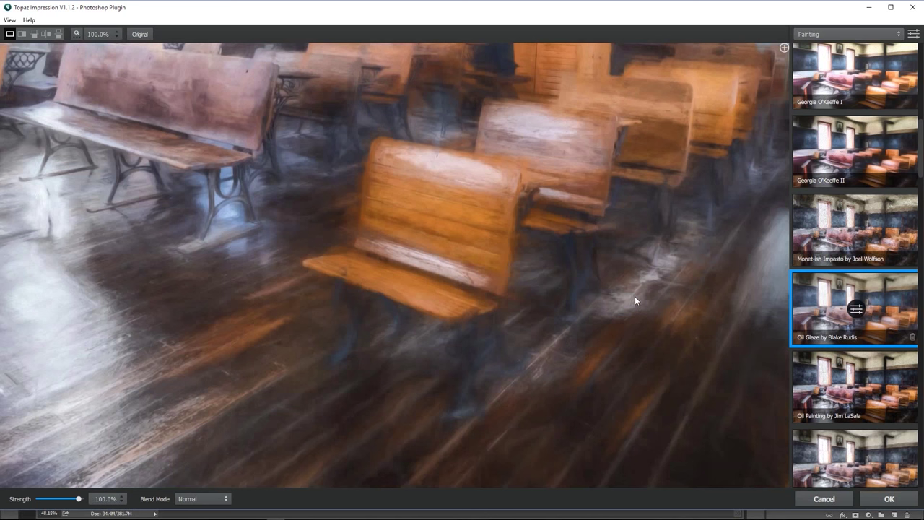
pyautogui.click(886, 499)
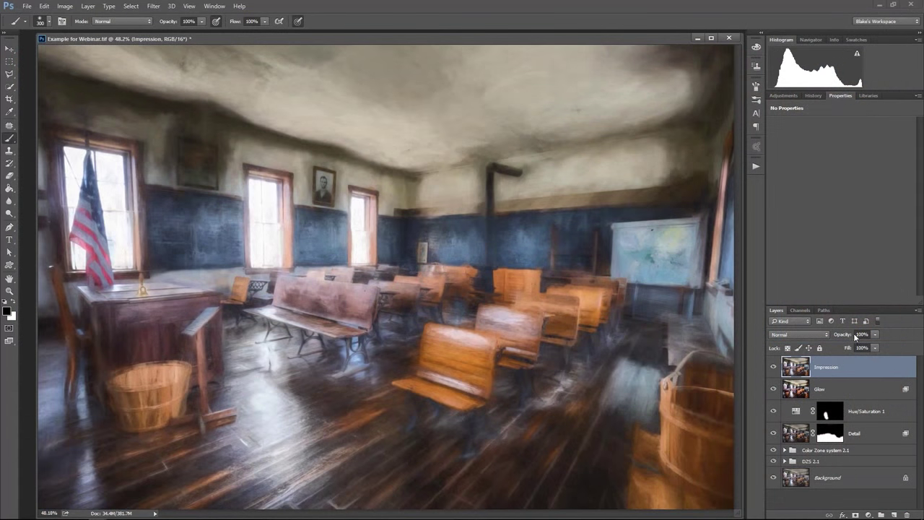
# Set the Impression layer's blend mode to Luminosity, comparing it with Normal, and lower the layer's opacity to 46%.
pyautogui.click(806, 333)
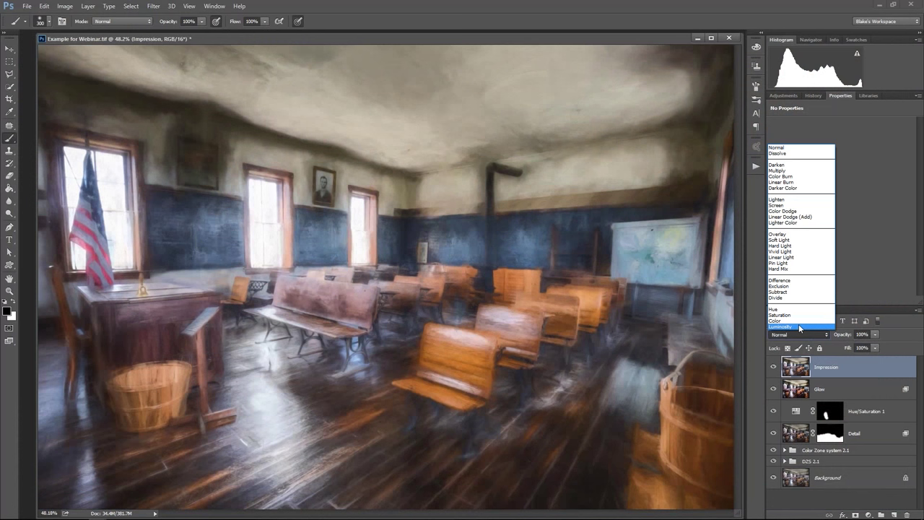
pyautogui.click(799, 325)
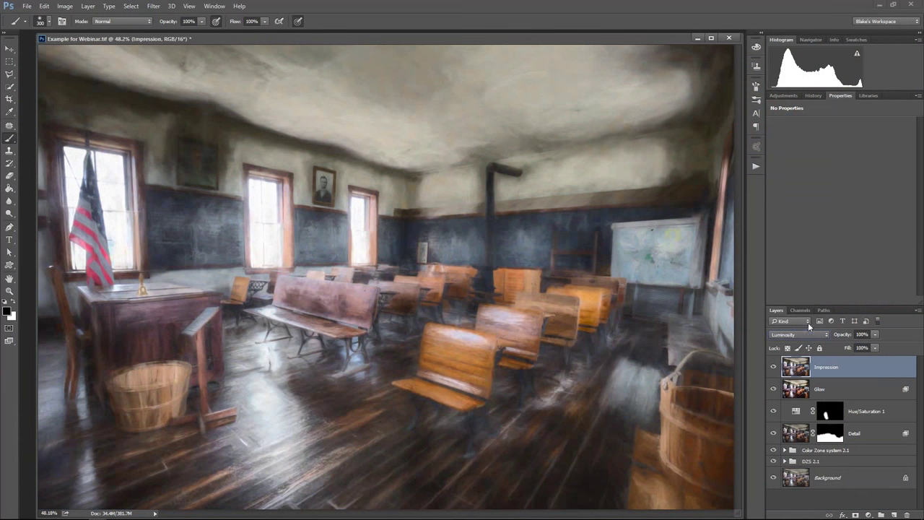
pyautogui.click(798, 334)
pyautogui.click(784, 151)
pyautogui.click(781, 334)
pyautogui.click(780, 325)
pyautogui.click(875, 334)
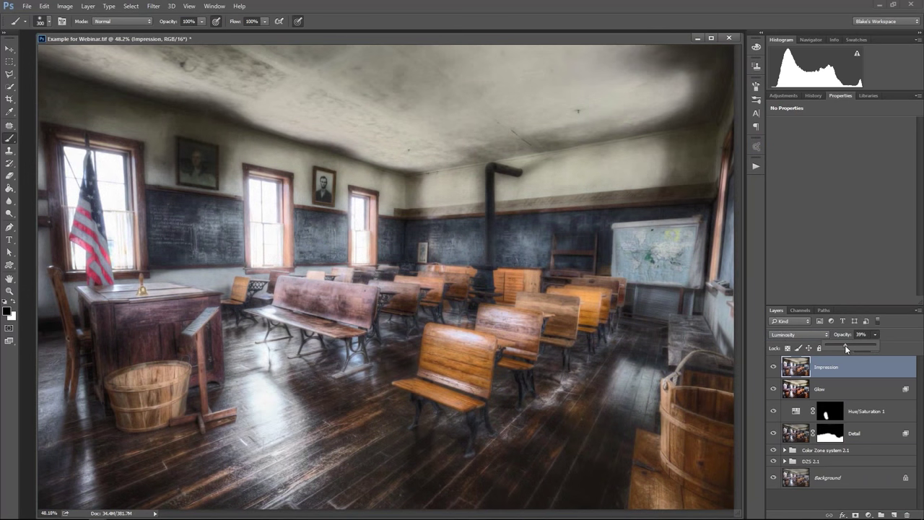
pyautogui.moveTo(847, 345); pyautogui.dragTo(848, 344)
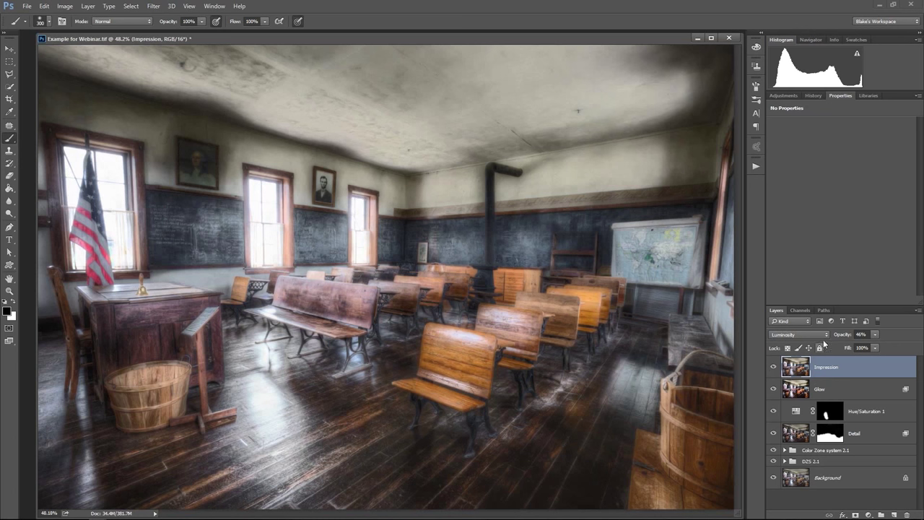
# Add a layer mask to the Impression layer and paint black across the middle of the room with a 700-pixel brush.
pyautogui.click(856, 514)
pyautogui.press('x')
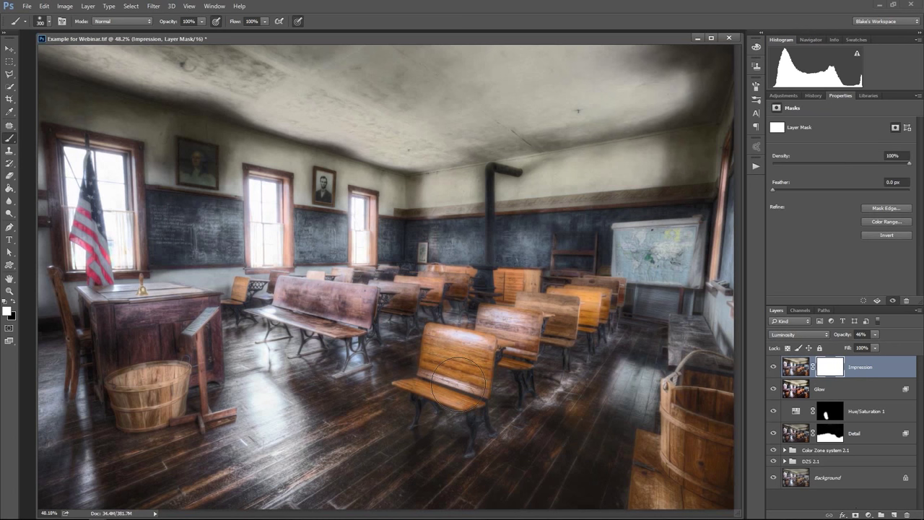
pyautogui.press(']')
pyautogui.press('x')
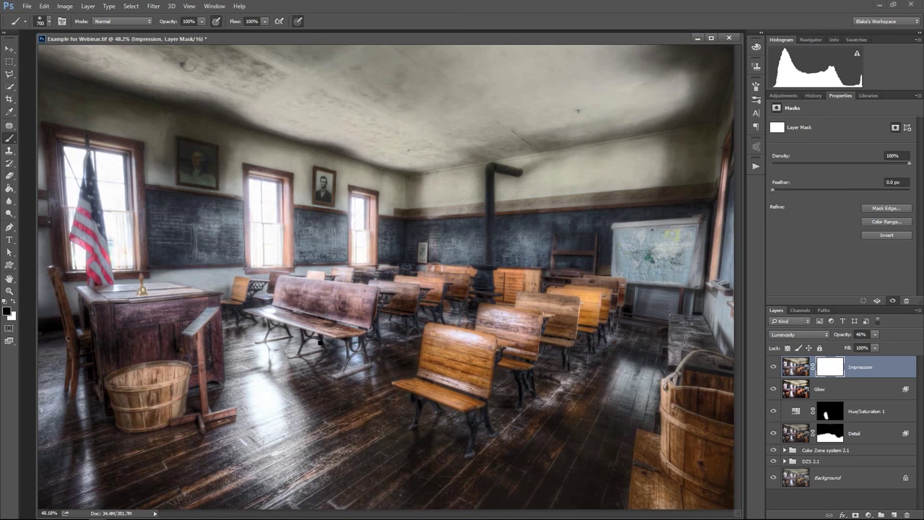
pyautogui.hotkey('ctrl', 'v')
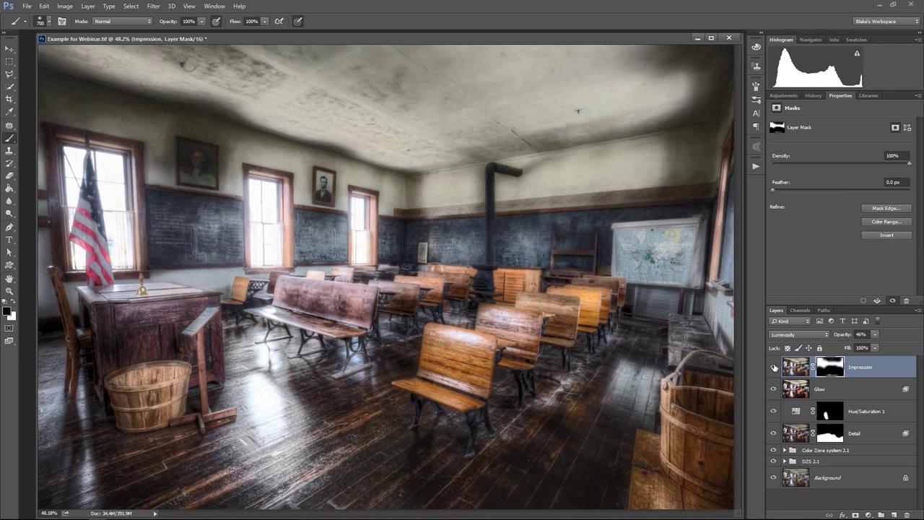
# Stamp all visible layers into a new layer named ReStyle and open it in the Topaz ReStyle filter.
pyautogui.click(793, 366)
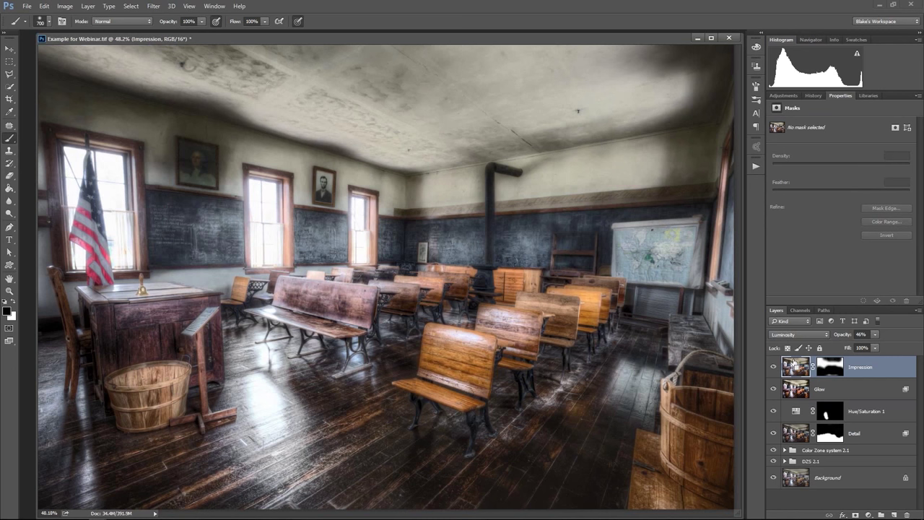
pyautogui.hotkey('ctrl', 'shift', 'alt', 'n')
pyautogui.hotkey('ctrl', 'shift', 'alt', 'e')
pyautogui.doubleClick(822, 367)
pyautogui.write('ReStyle')
pyautogui.press('Return')
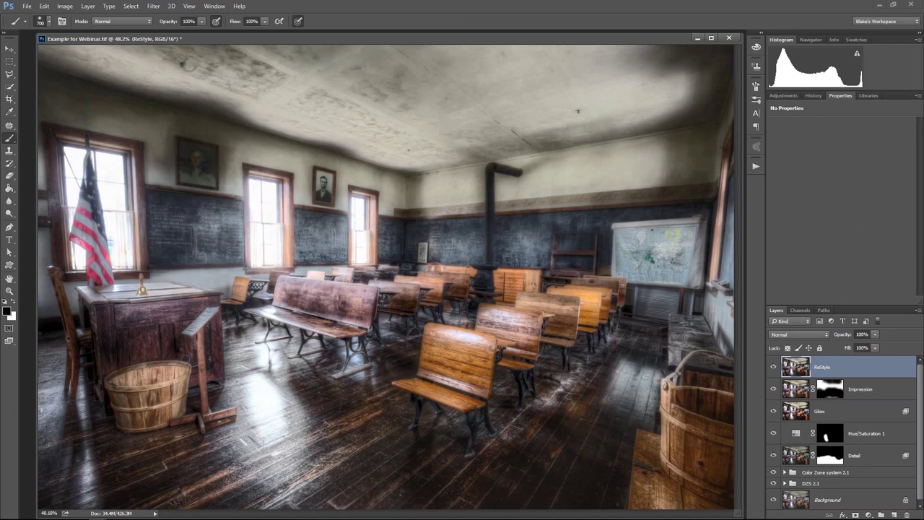
pyautogui.click(154, 5)
pyautogui.moveTo(166, 217)
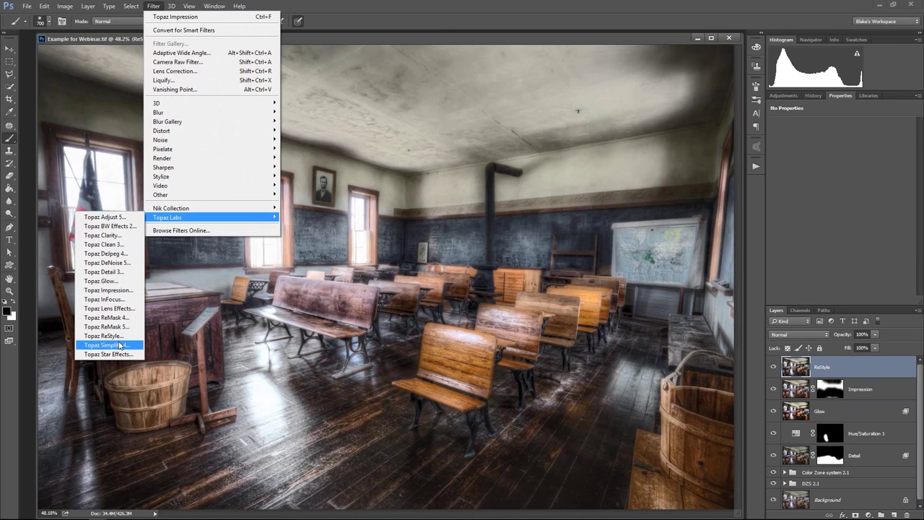
pyautogui.click(119, 336)
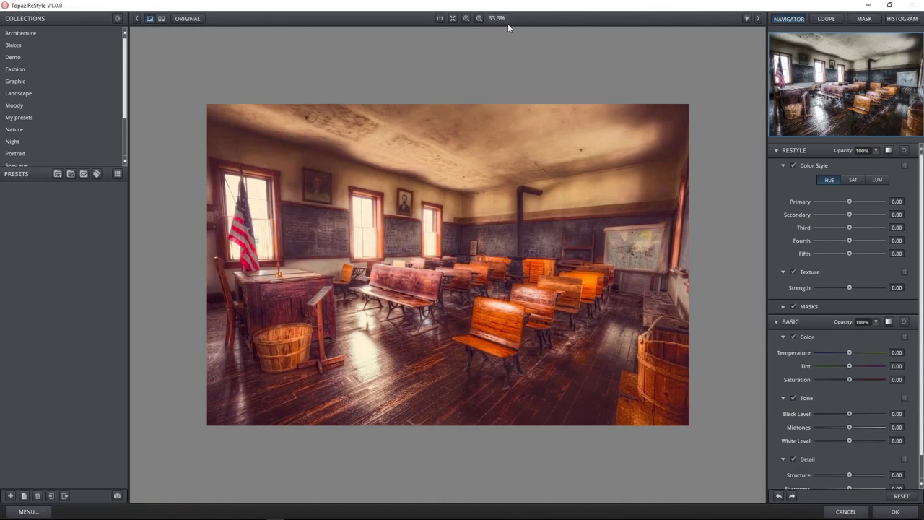
# Enlarge the ReStyle preview to 50% and examine the restyled classroom.
pyautogui.click(467, 19)
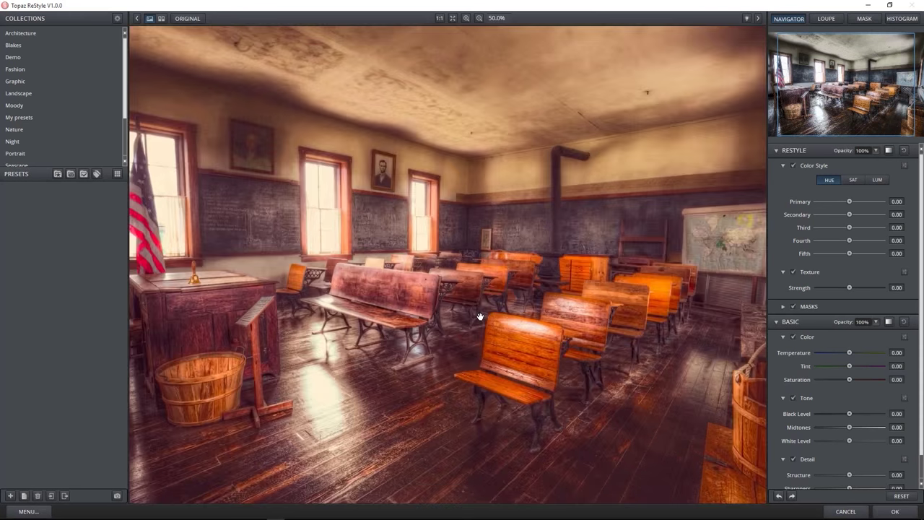
pyautogui.click(480, 316)
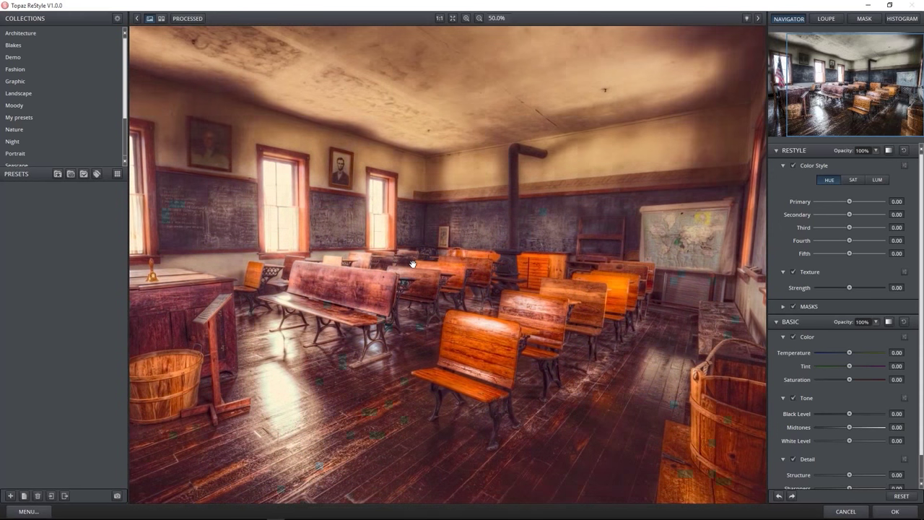
pyautogui.click(475, 291)
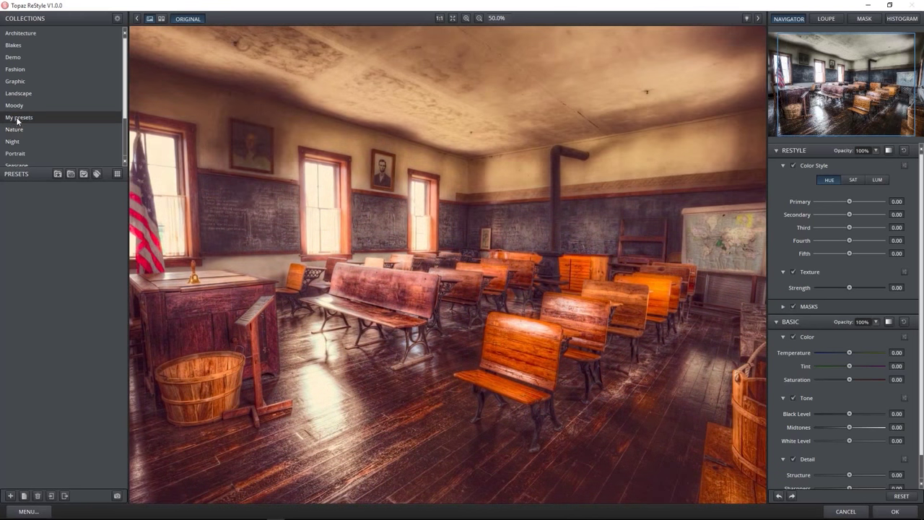
# Open the Night preset collection, try Snowy Twilight and switch to Orange Stained Eve.
pyautogui.click(13, 142)
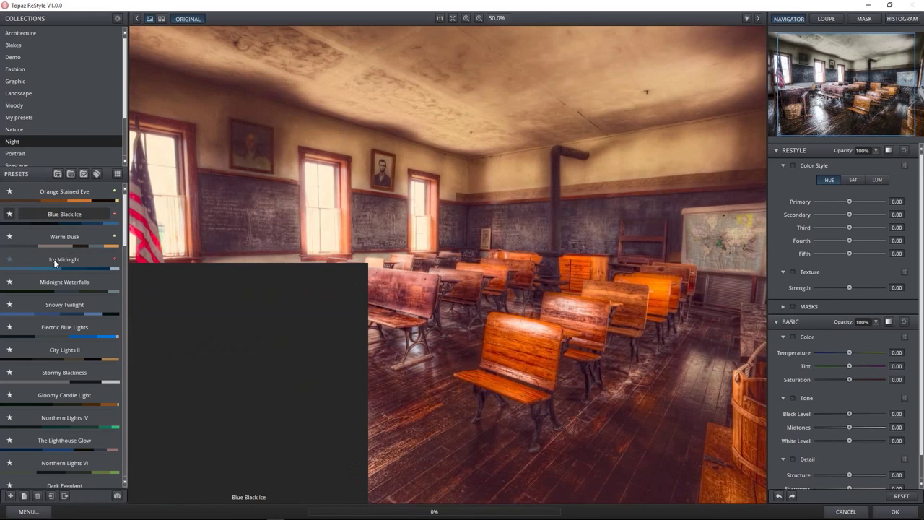
pyautogui.click(54, 307)
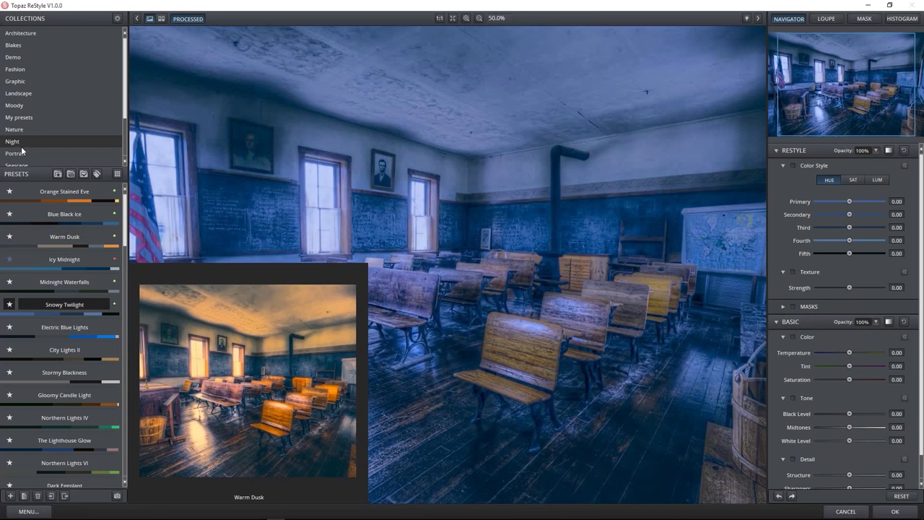
pyautogui.moveTo(50, 193)
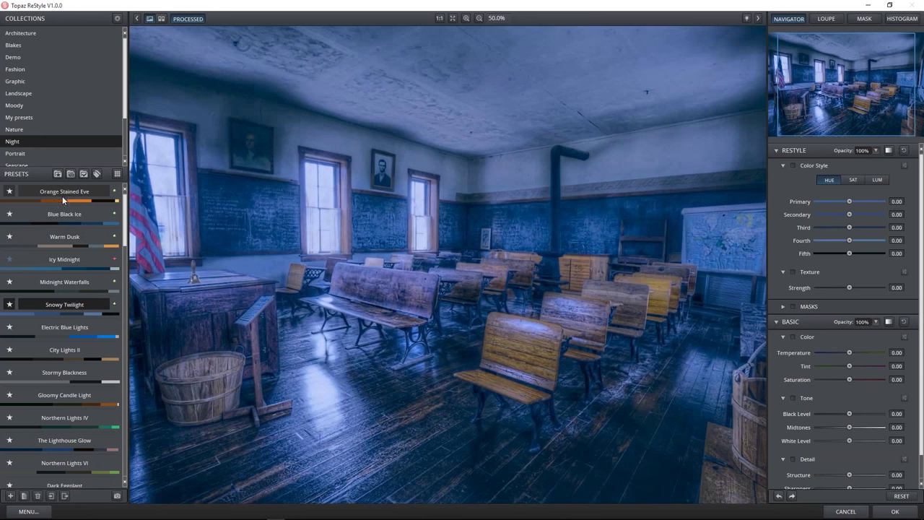
pyautogui.click(60, 191)
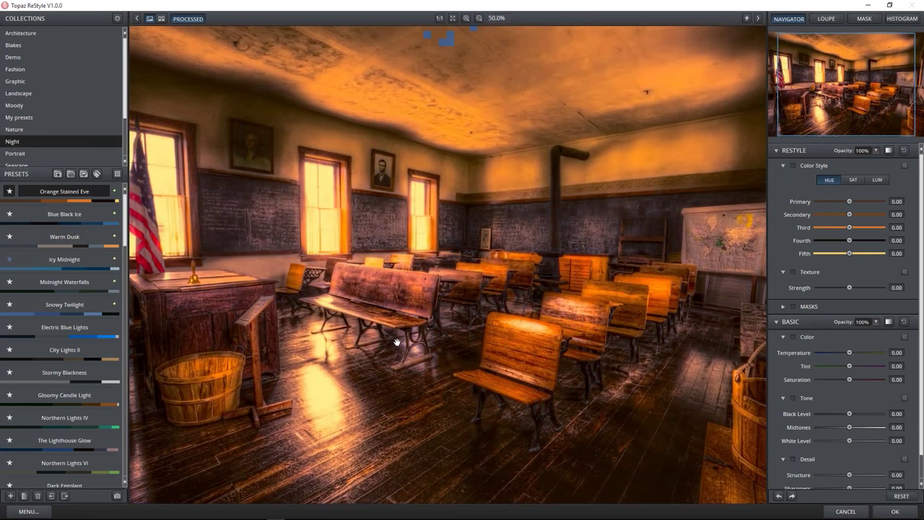
# Find presets similar to Orange Stained Eve and apply Firebrick Red.
pyautogui.moveTo(103, 201)
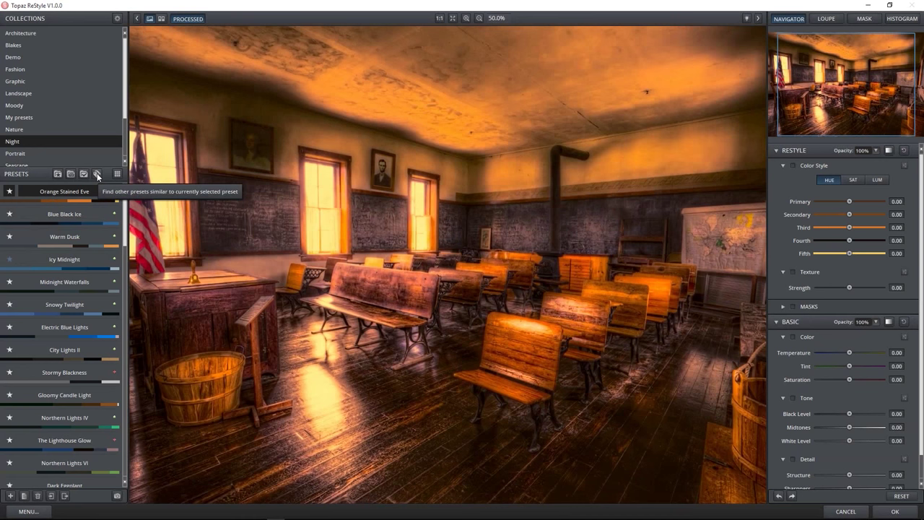
pyautogui.click(98, 176)
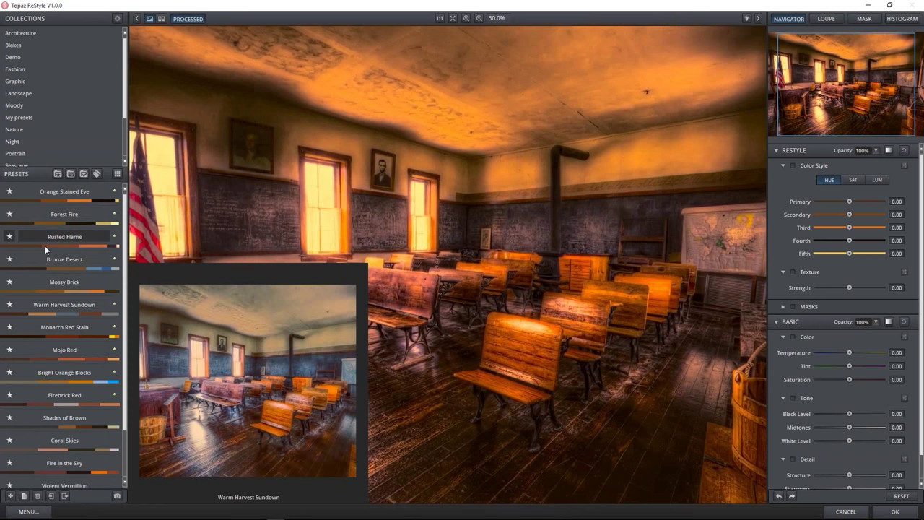
pyautogui.click(90, 397)
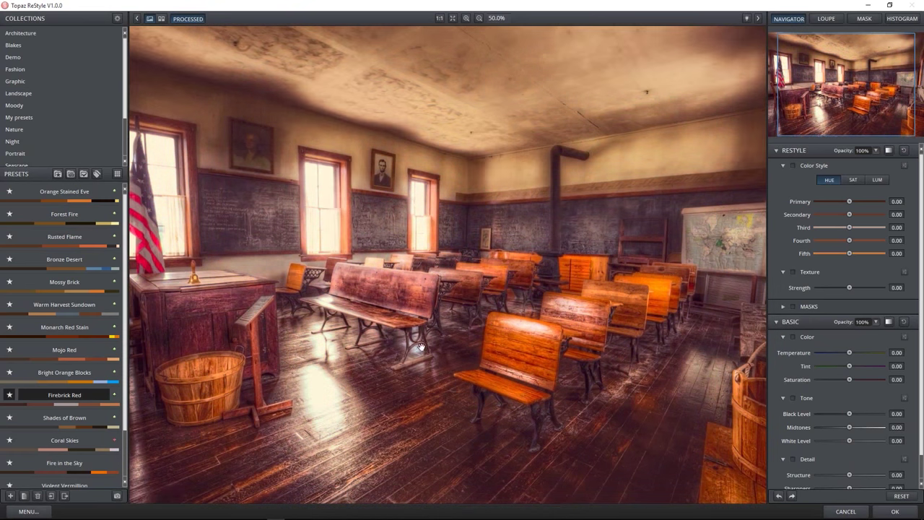
# Raise the Color Style saturation of the primary color to 1.00.
pyautogui.moveTo(19, 409)
pyautogui.click(853, 181)
pyautogui.moveTo(851, 202); pyautogui.dragTo(907, 205)
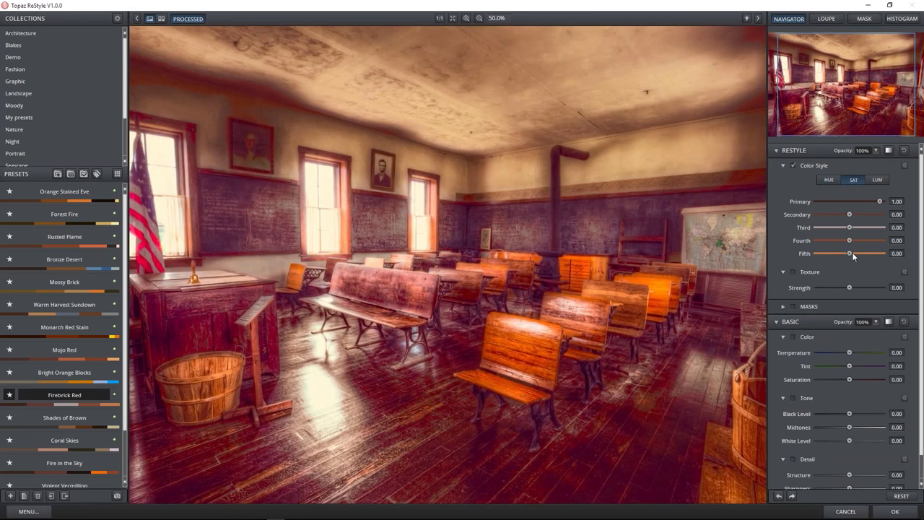
# Try the fifth color's saturation at 1.00, return it to -0.02 and reset the primary saturation to 0.00.
pyautogui.moveTo(851, 255); pyautogui.dragTo(887, 254)
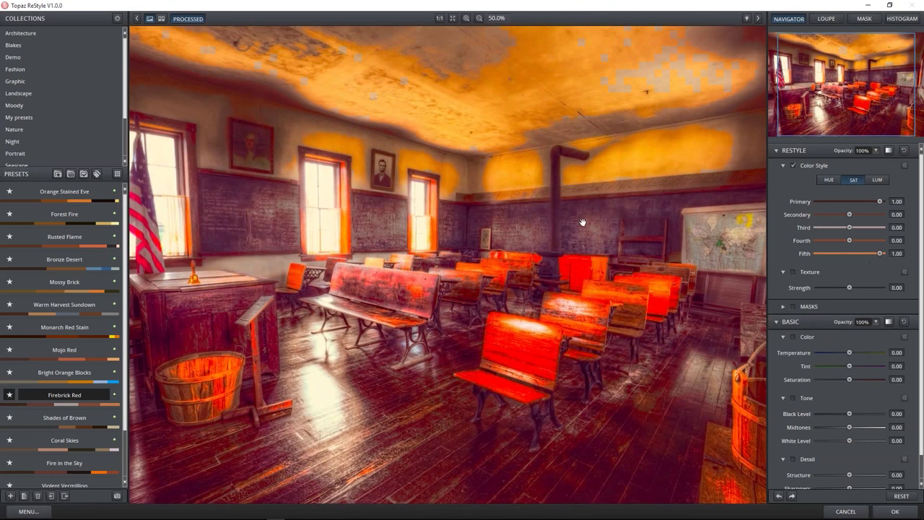
pyautogui.click(851, 254)
pyautogui.moveTo(851, 254); pyautogui.dragTo(848, 254)
pyautogui.click(865, 202)
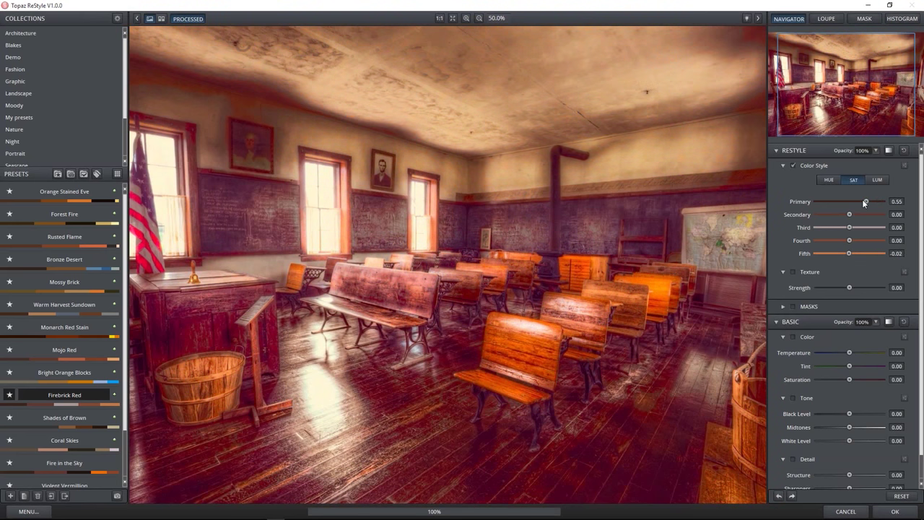
pyautogui.doubleClick(855, 202)
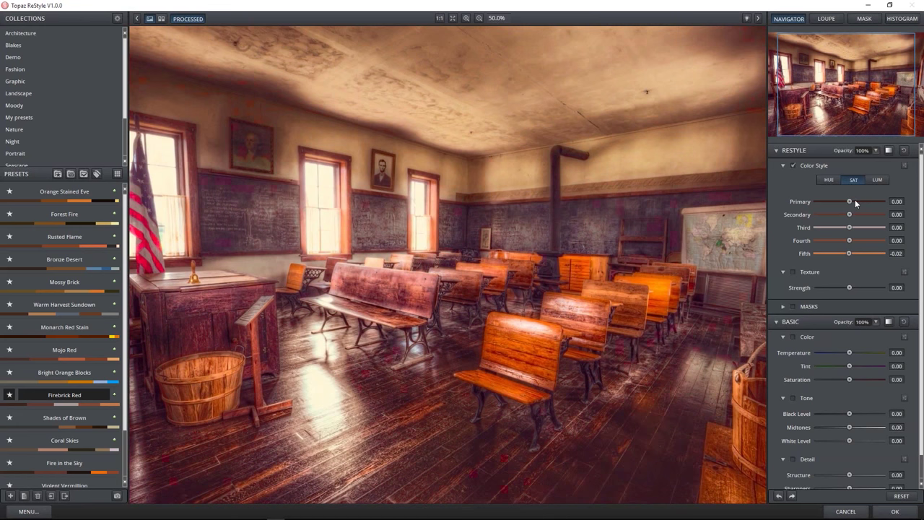
# Reduce the overall ReStyle opacity to 36%, comparing the restyled classroom with the original.
pyautogui.click(875, 149)
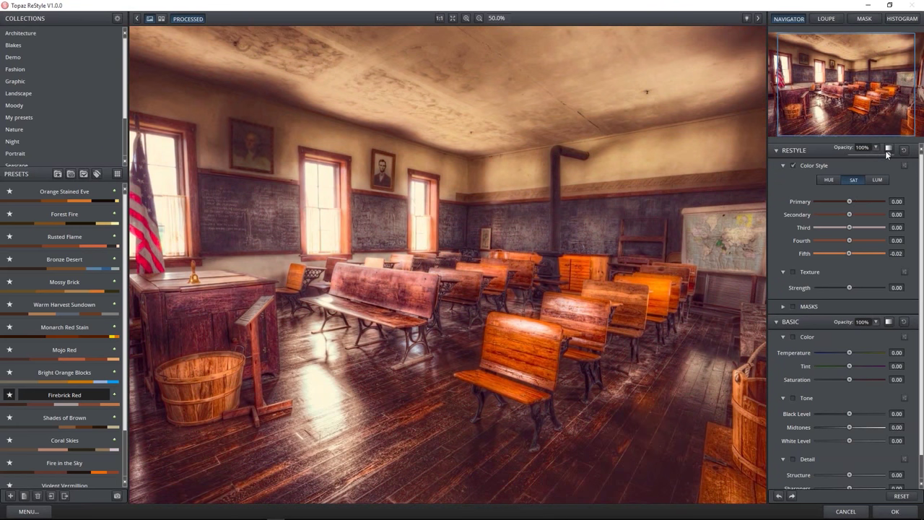
pyautogui.moveTo(890, 153); pyautogui.dragTo(864, 153)
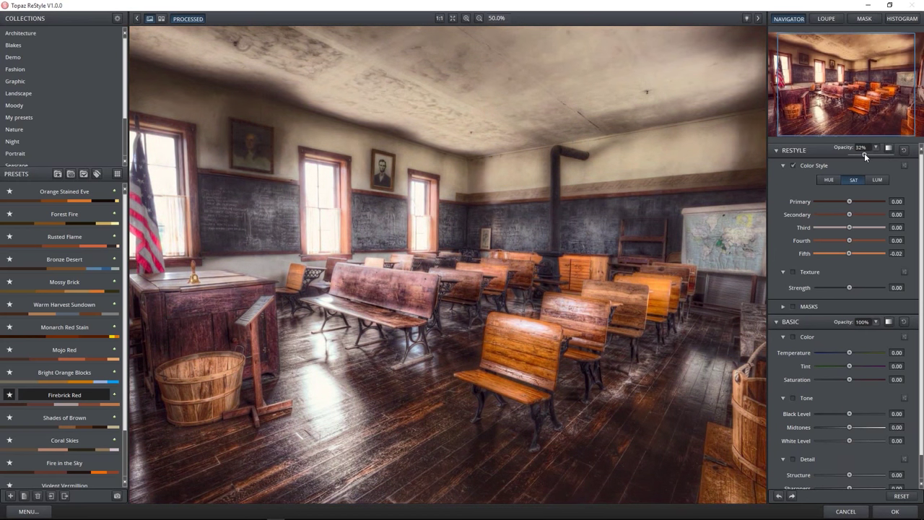
pyautogui.click(566, 285)
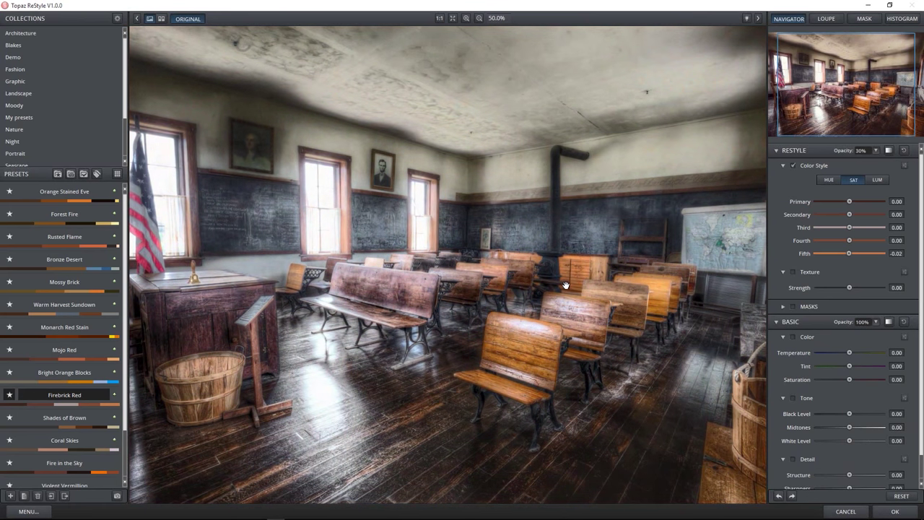
pyautogui.click(565, 285)
pyautogui.click(875, 154)
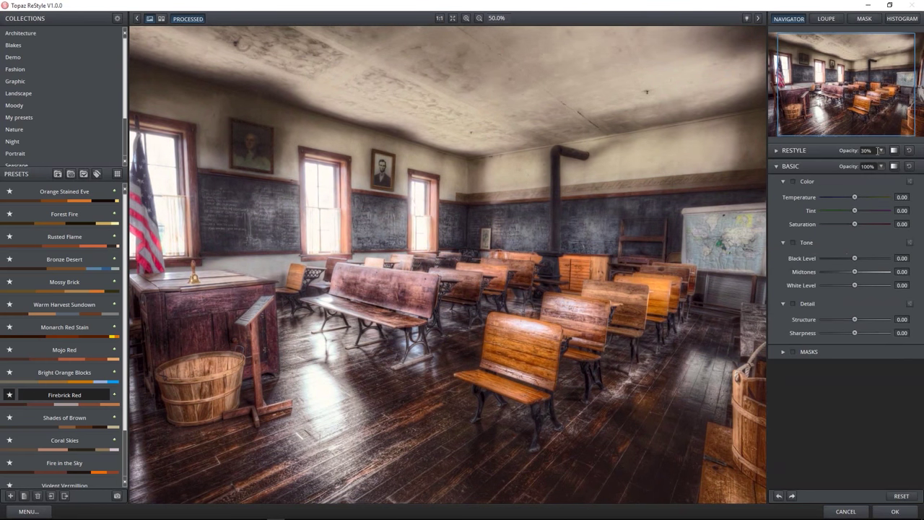
pyautogui.click(824, 151)
pyautogui.moveTo(859, 154); pyautogui.dragTo(872, 153)
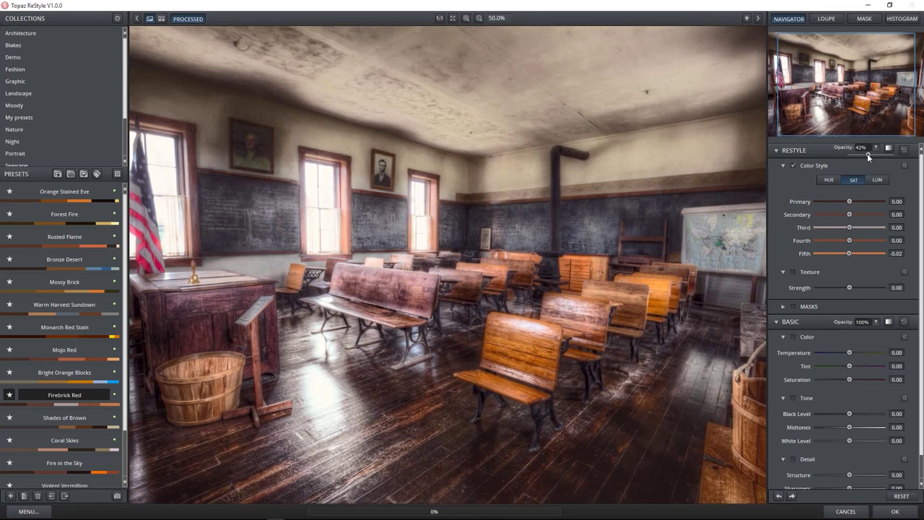
pyautogui.moveTo(868, 153); pyautogui.dragTo(862, 153)
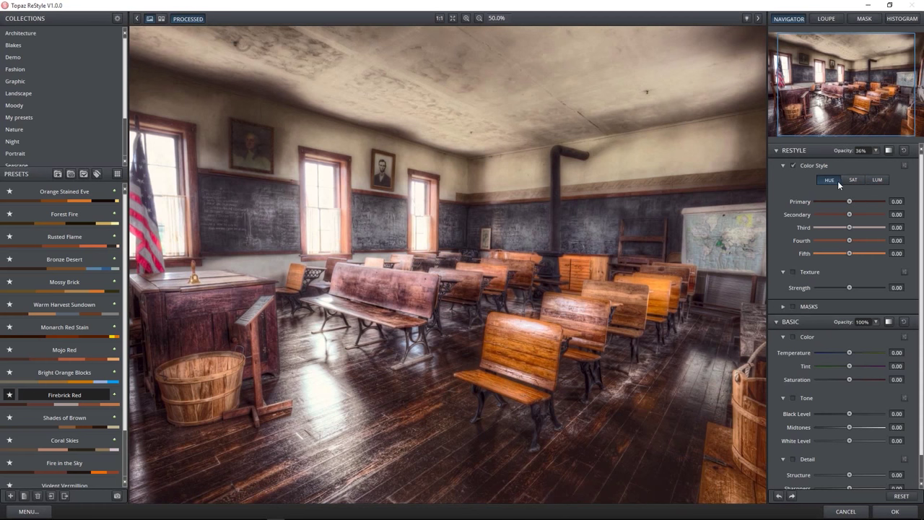
# Try shifting the primary hue and set the saturations to primary 0.22, secondary 0.25, third 0.28, fourth 0.14 and fifth 0.22.
pyautogui.moveTo(850, 201); pyautogui.dragTo(872, 203)
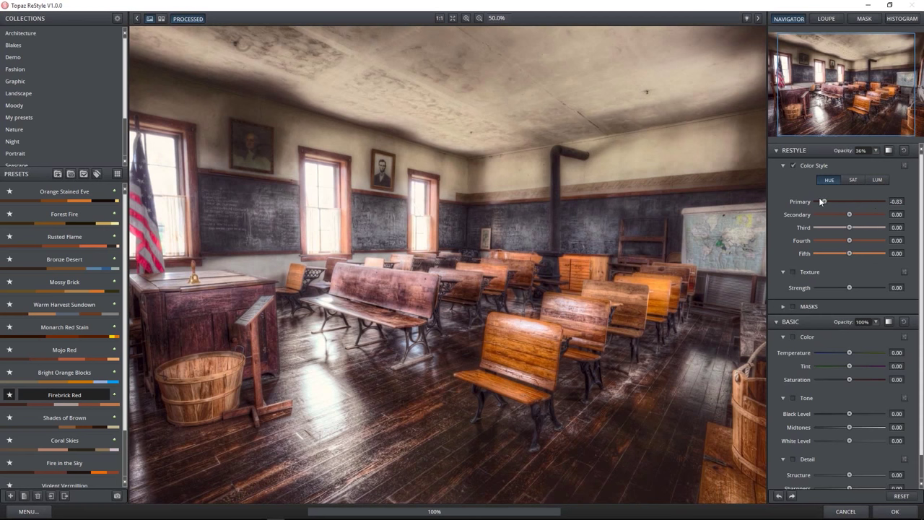
pyautogui.click(854, 180)
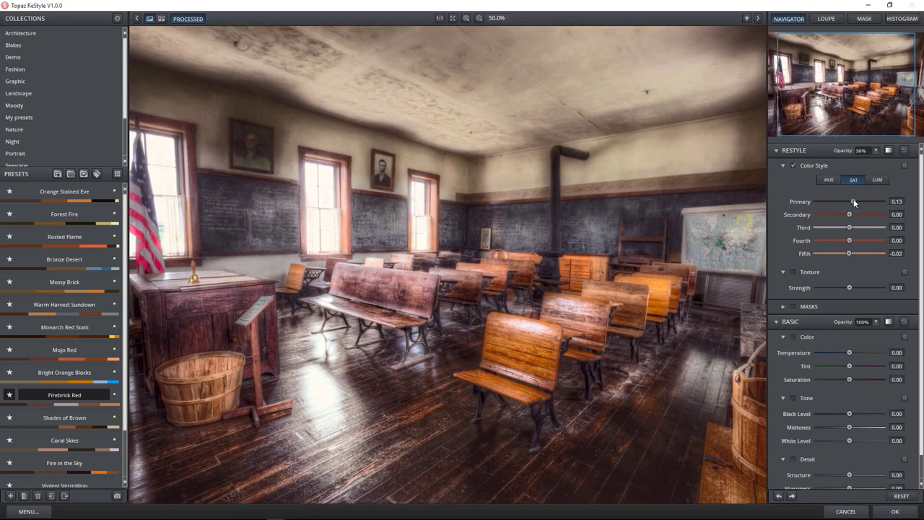
pyautogui.moveTo(862, 215); pyautogui.dragTo(857, 214)
pyautogui.moveTo(849, 228); pyautogui.dragTo(858, 228)
pyautogui.moveTo(849, 240); pyautogui.dragTo(852, 253)
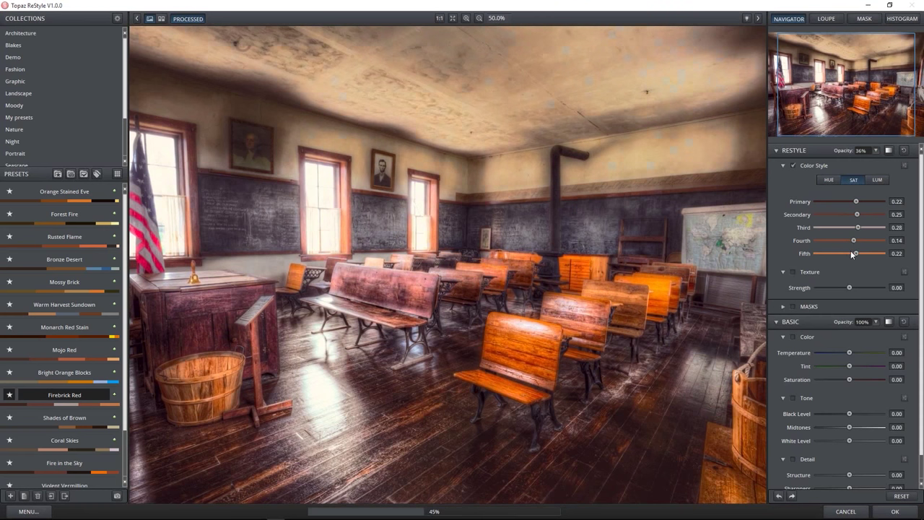
# Set the Color Style luminance to primary 0.03, secondary -0.16, third -0.14, fourth 0.16 and fifth 0.03.
pyautogui.click(878, 179)
pyautogui.moveTo(850, 201); pyautogui.dragTo(850, 202)
pyautogui.moveTo(849, 214); pyautogui.dragTo(854, 241)
pyautogui.moveTo(849, 253); pyautogui.dragTo(868, 254)
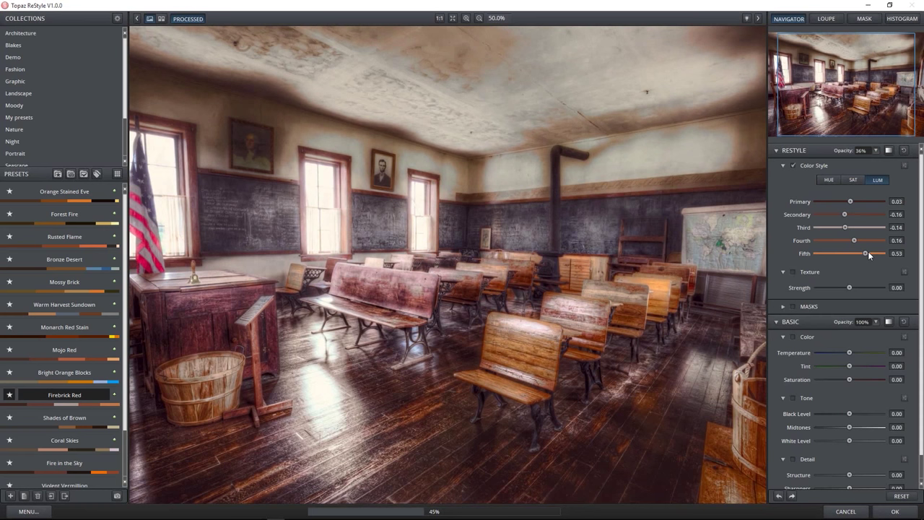
pyautogui.moveTo(841, 254); pyautogui.dragTo(851, 253)
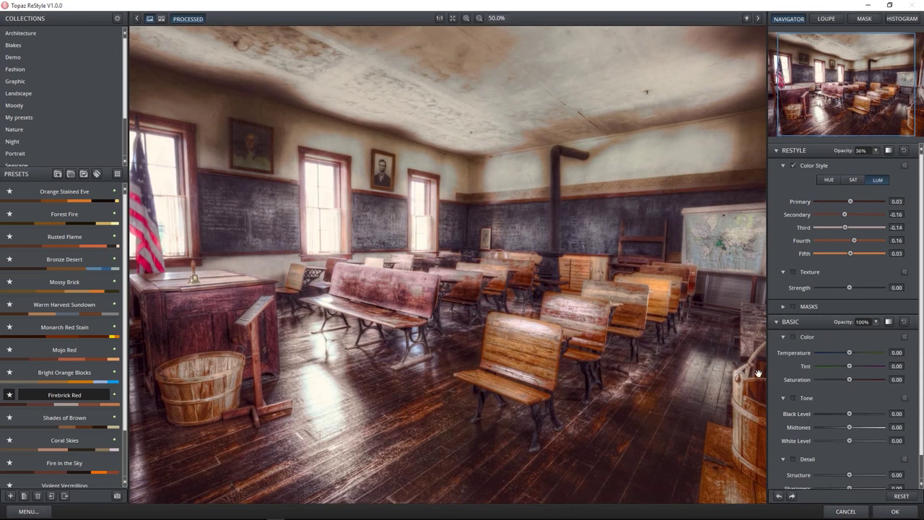
# Readjust the fifth color's saturation and apply the ReStyle grade to the photo in Photoshop.
pyautogui.click(854, 180)
pyautogui.moveTo(834, 254); pyautogui.dragTo(849, 252)
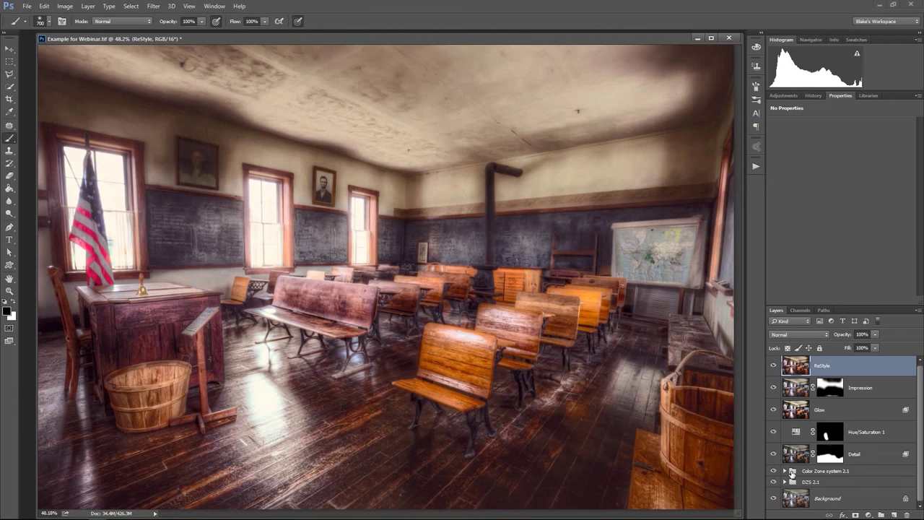
# Try Luminosity blending on the ReStyle layer and set its blend mode to Color.
pyautogui.click(793, 334)
pyautogui.click(780, 326)
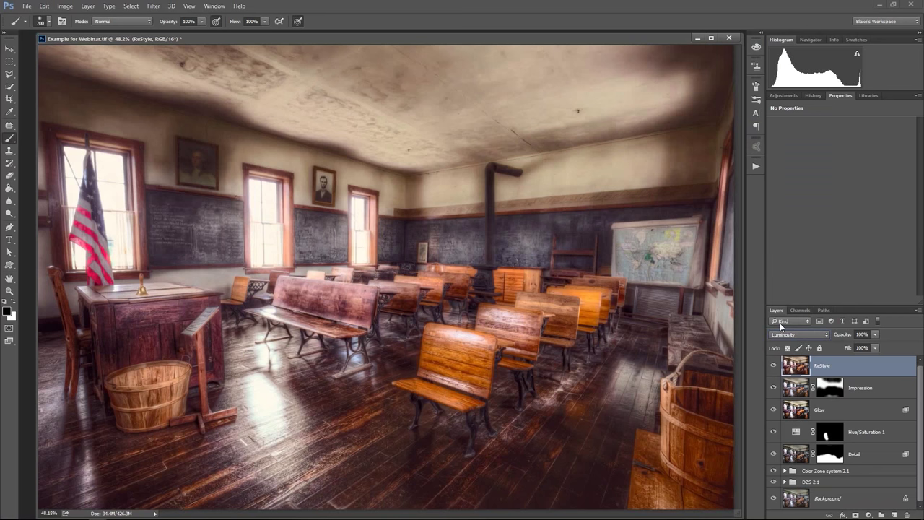
pyautogui.click(784, 336)
pyautogui.click(781, 326)
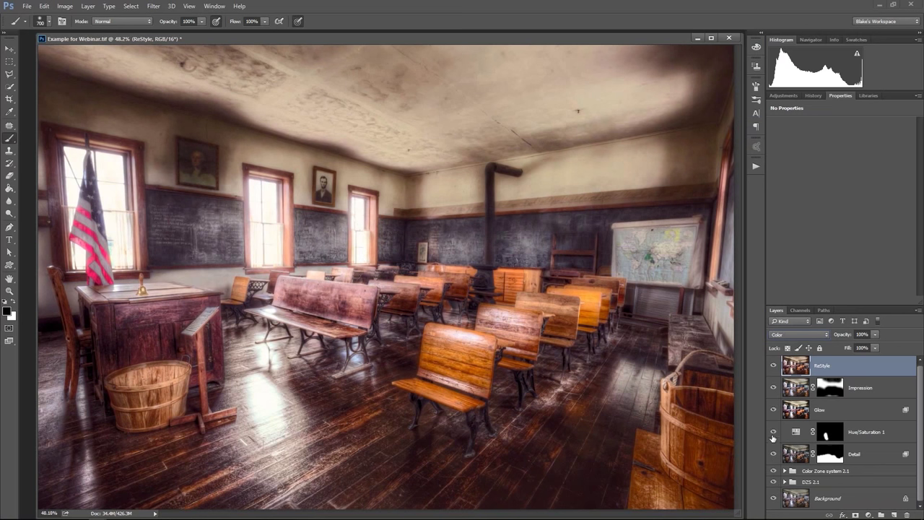
# Toggle the visibility of the Hue/Saturation 1 and Glow layers to compare their effect on the classroom.
pyautogui.click(774, 432)
pyautogui.click(774, 412)
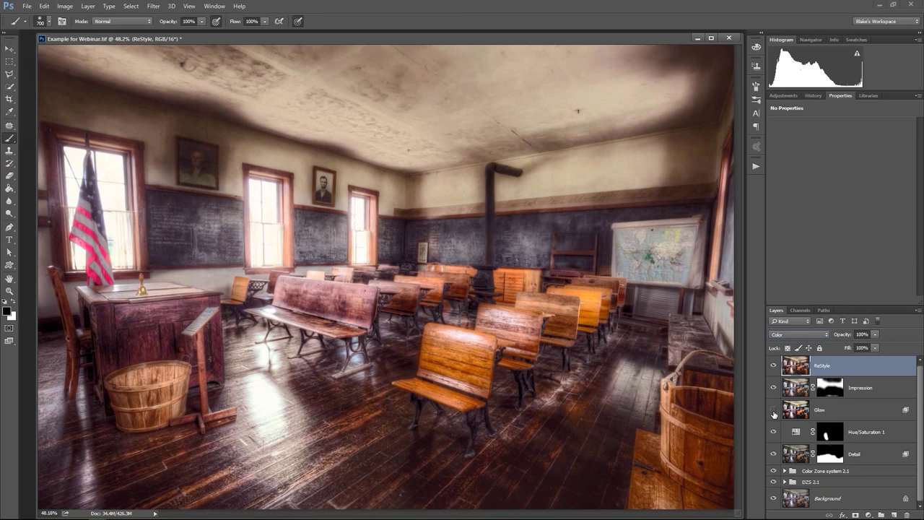
pyautogui.click(774, 411)
pyautogui.click(774, 409)
pyautogui.click(774, 409)
pyautogui.click(775, 410)
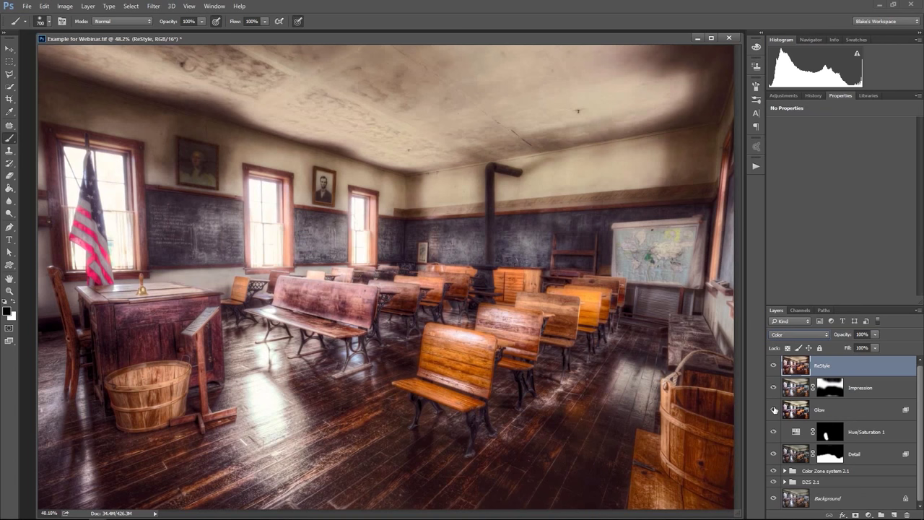
# Add a layer mask to the Glow layer and paint black over the ceiling, desks and floor to hide the glow there.
pyautogui.click(819, 409)
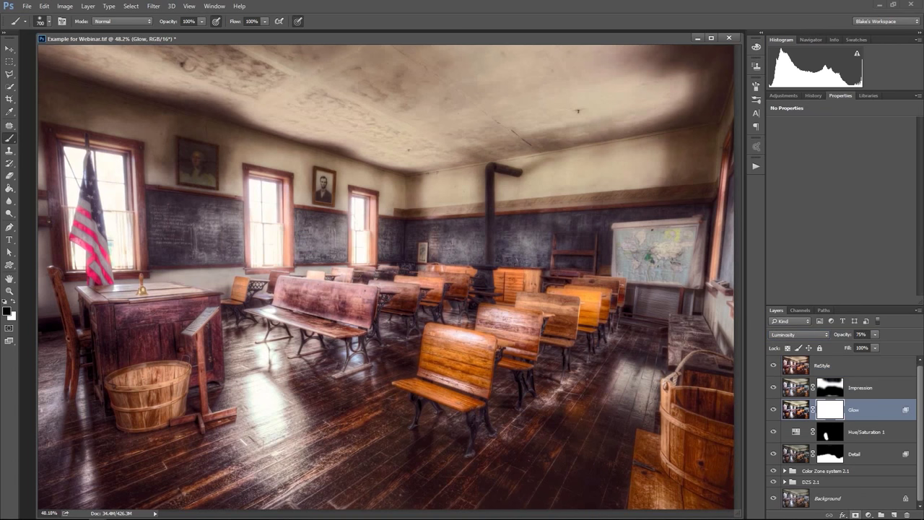
pyautogui.click(829, 410)
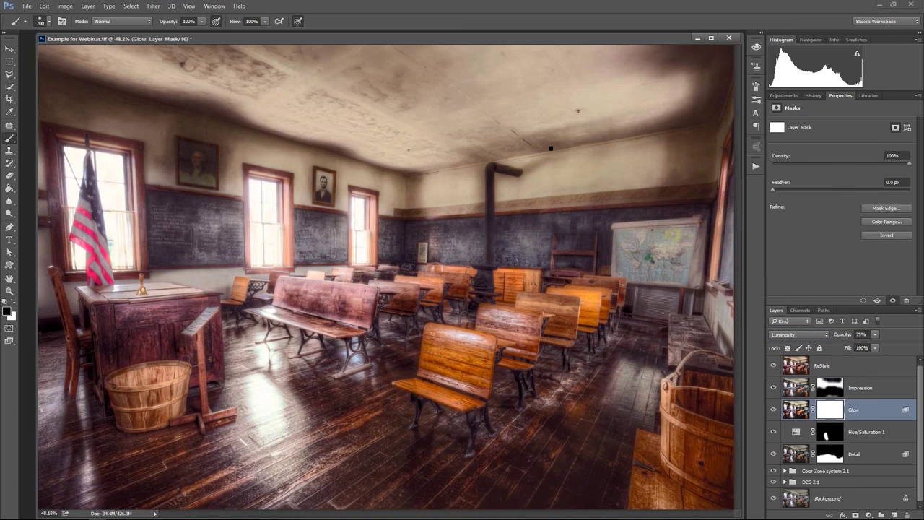
pyautogui.moveTo(550, 148); pyautogui.dragTo(346, 326)
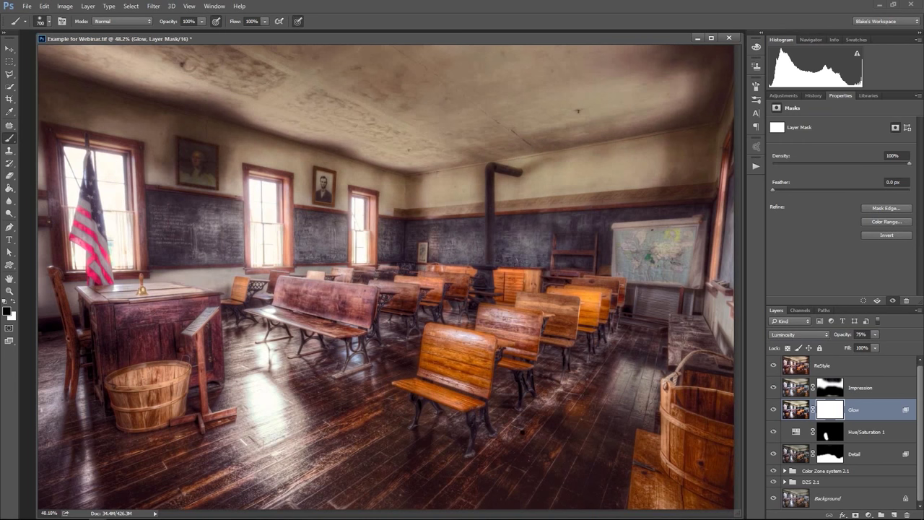
pyautogui.moveTo(123, 517); pyautogui.dragTo(122, 466)
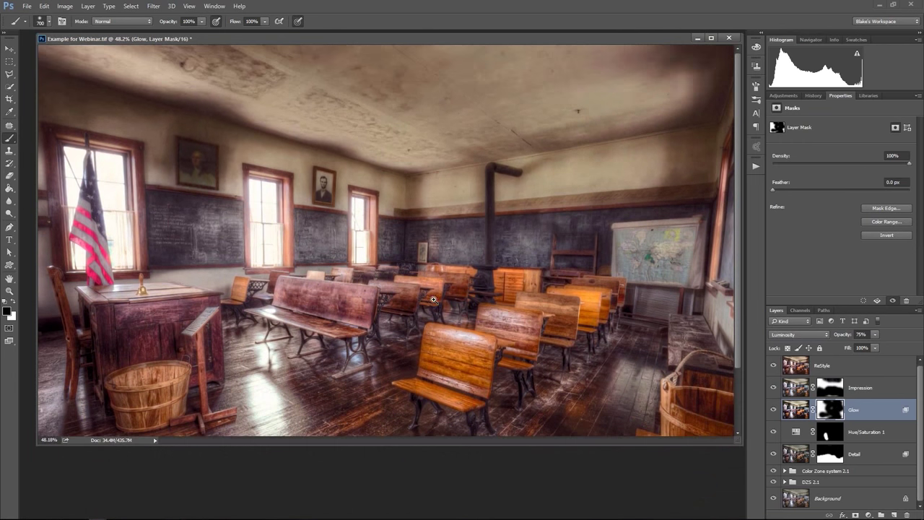
pyautogui.rightClick(433, 311)
pyautogui.click(464, 319)
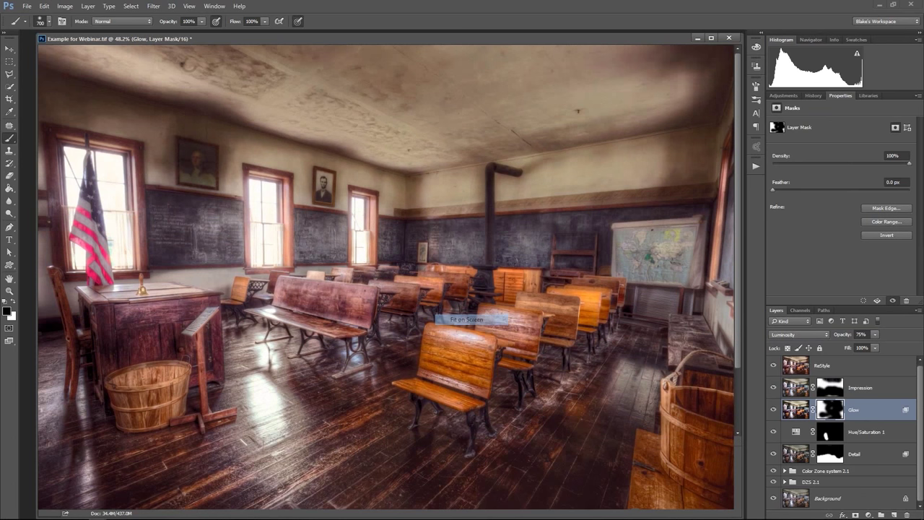